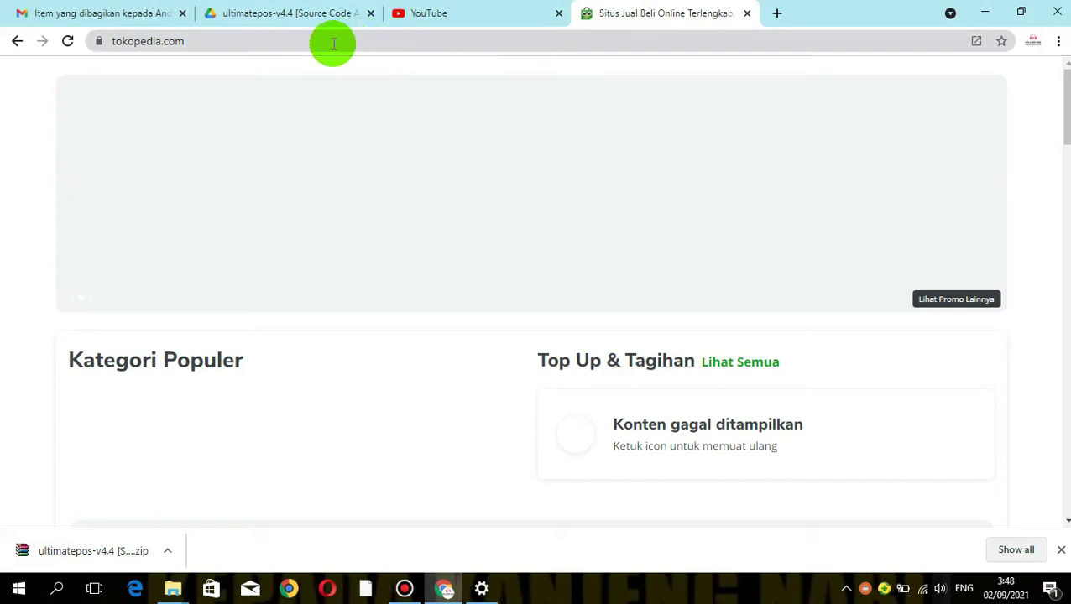
Resubmit tokopedia.com from the Chrome address bar to reload the home page
left_click(315, 41)
left_click(315, 42)
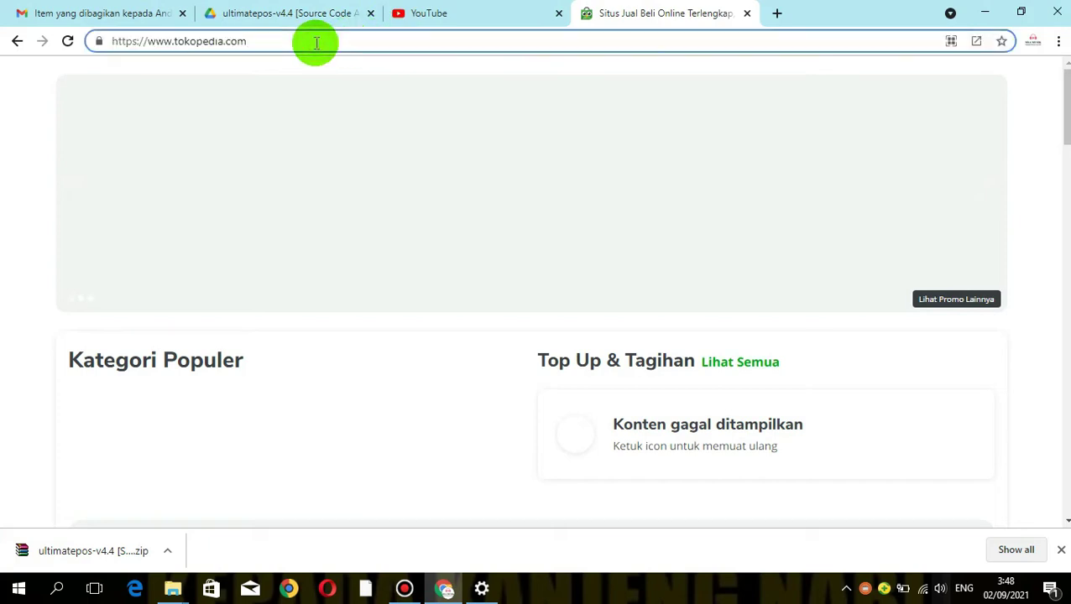
key("Return")
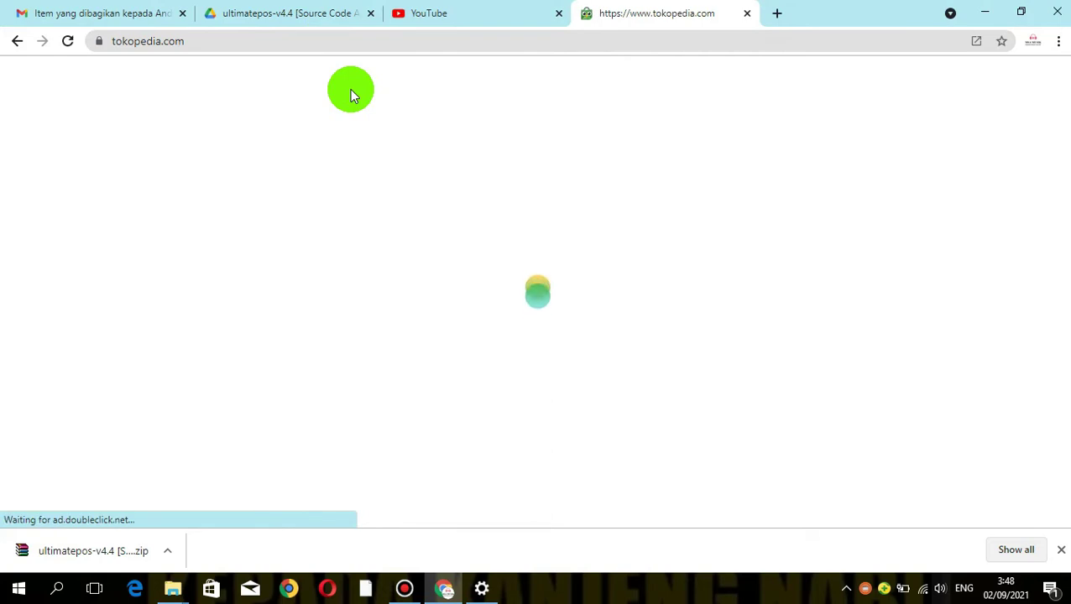
Search Tokopedia for 'Digicom solution' and open the DIGICOM SOLUTION shop page
left_click(315, 107)
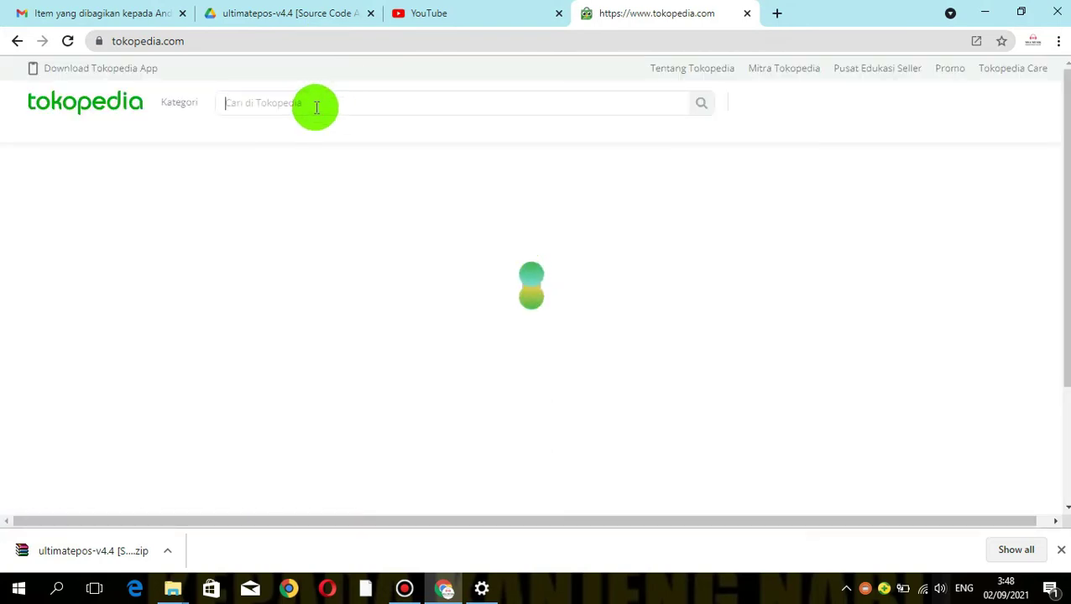
type("Di")
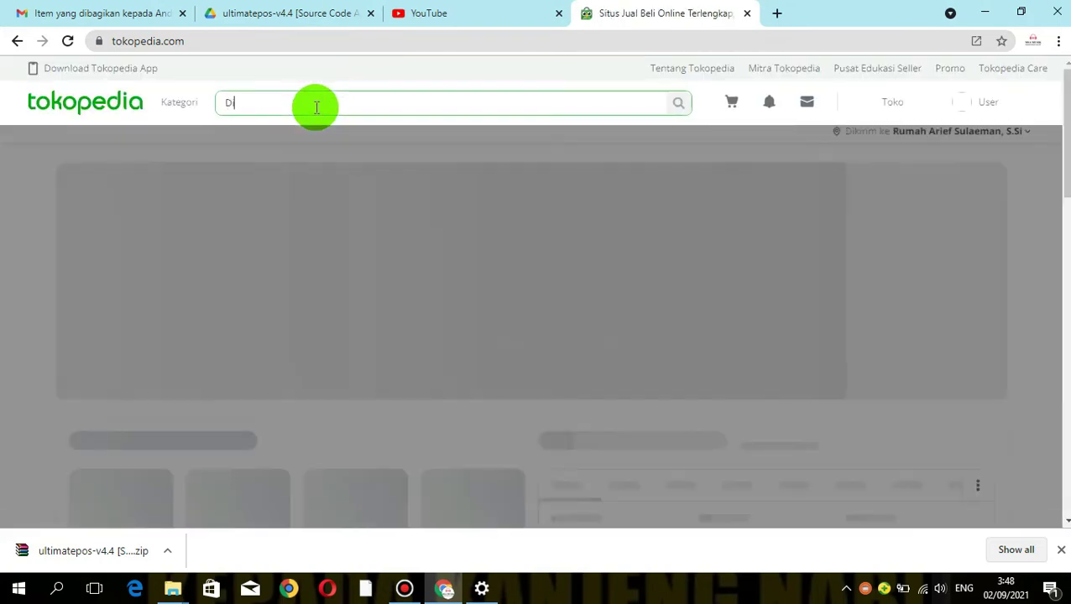
type("gicom ")
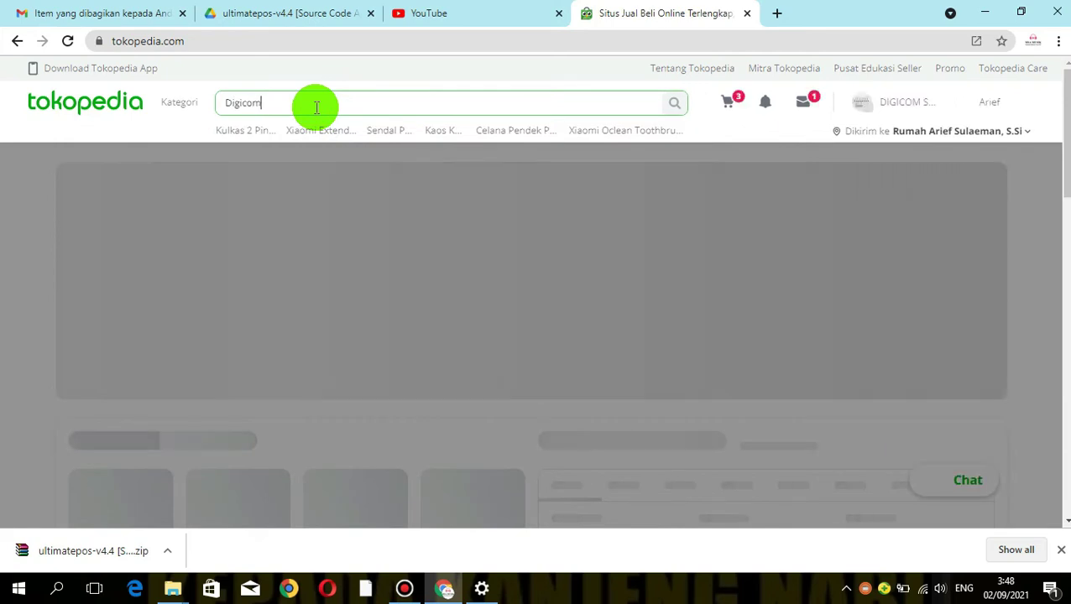
type("sol")
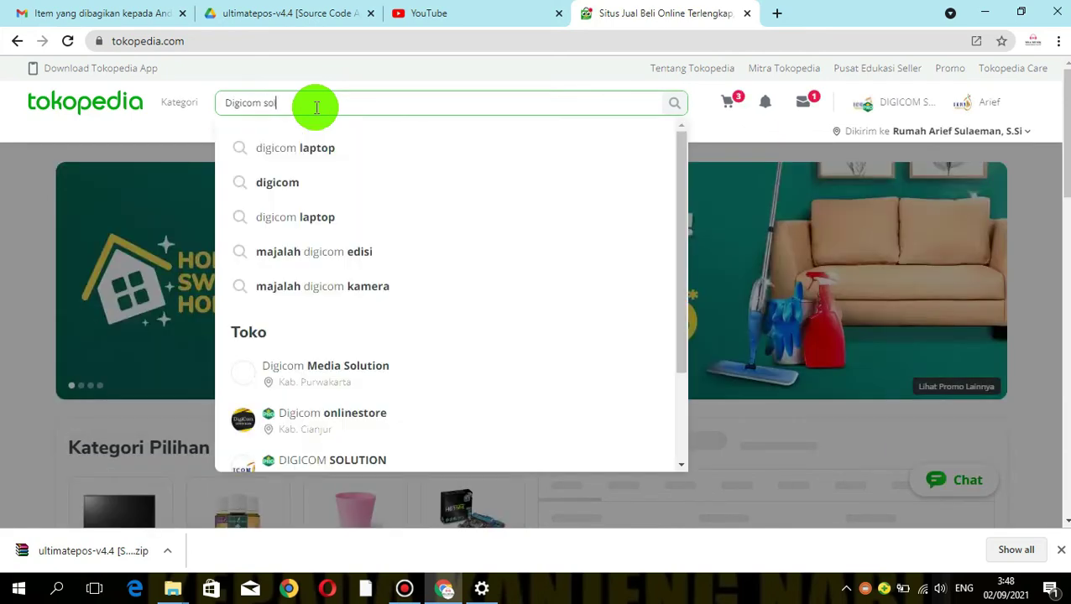
type("ution")
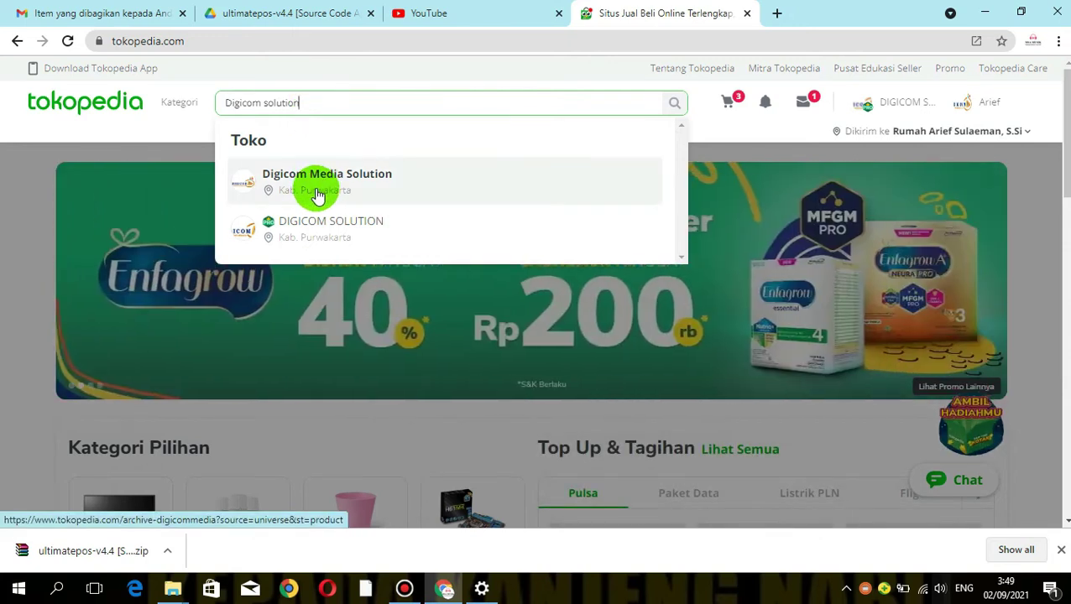
left_click(310, 193)
key("Return")
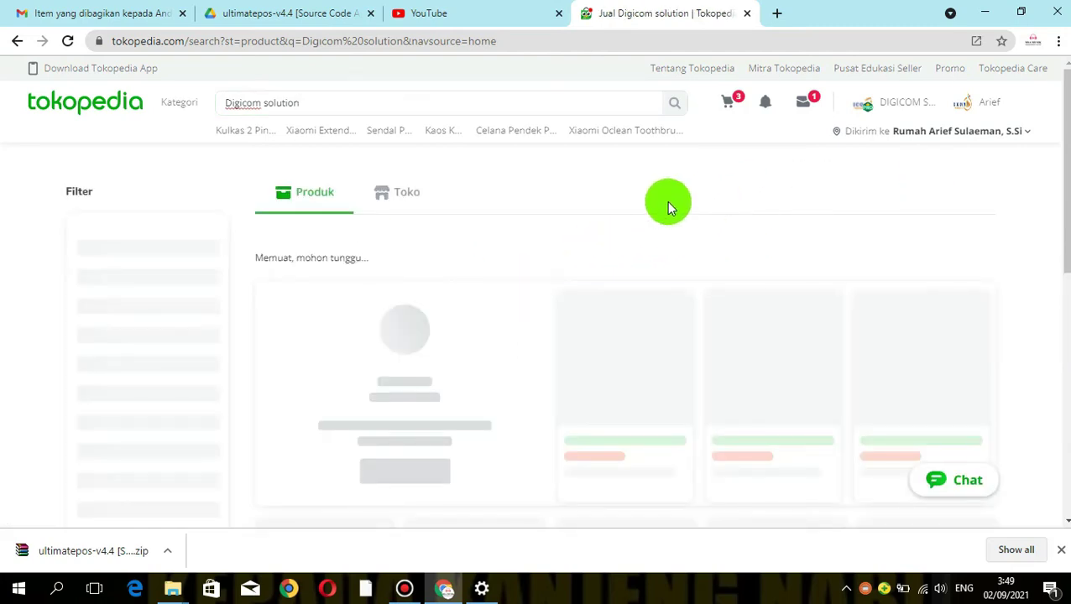
left_click_drag(1056, 134, 1062, 176)
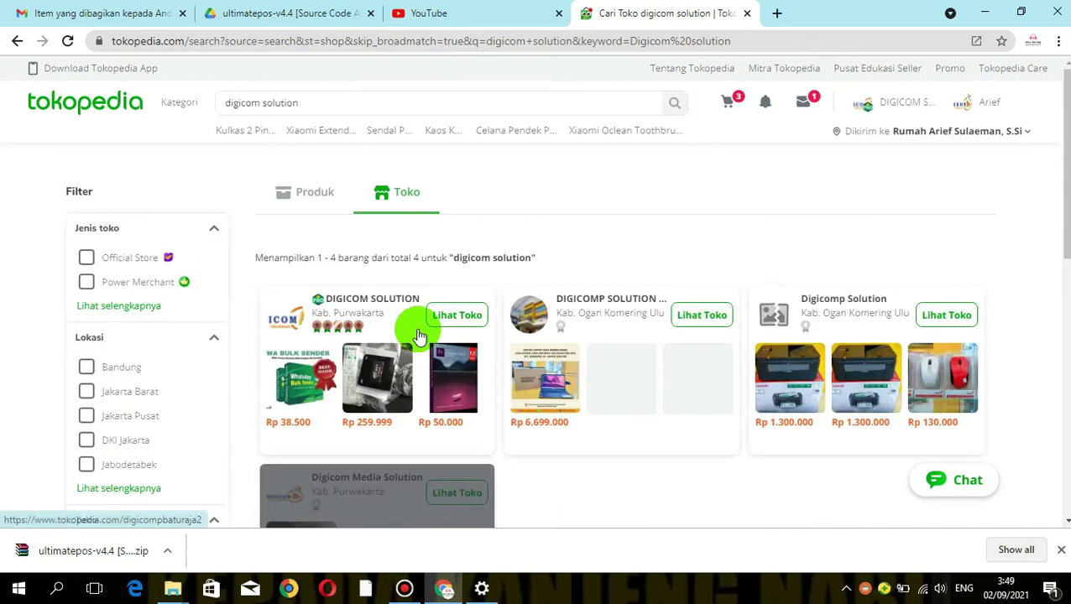
left_click(323, 318)
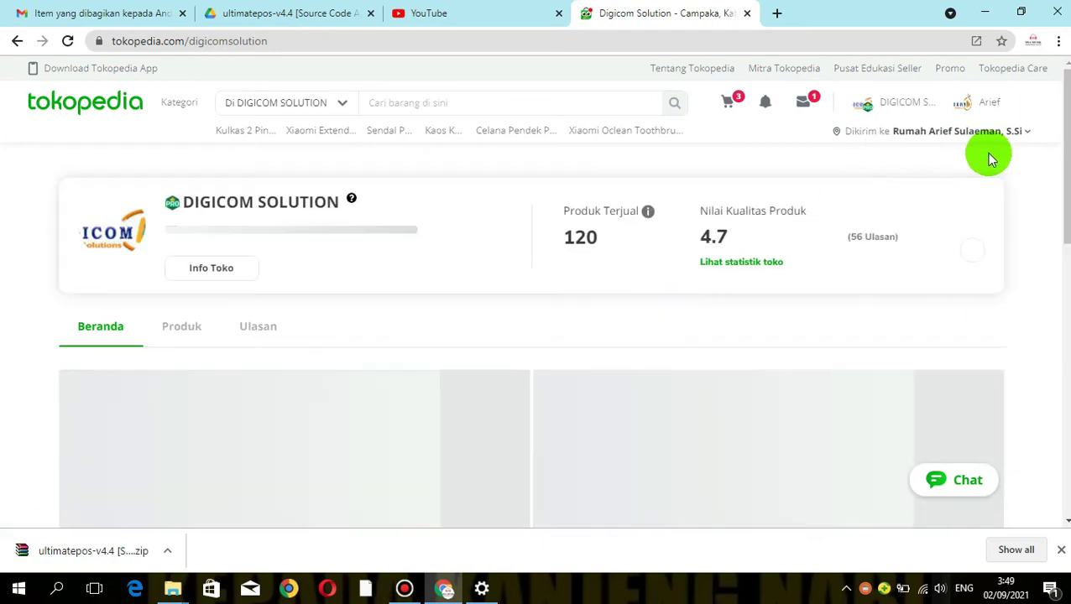
Scroll the shop's products and open the Aplikasi Kasir POS Ultimate listing
left_click_drag(1066, 151, 1045, 320)
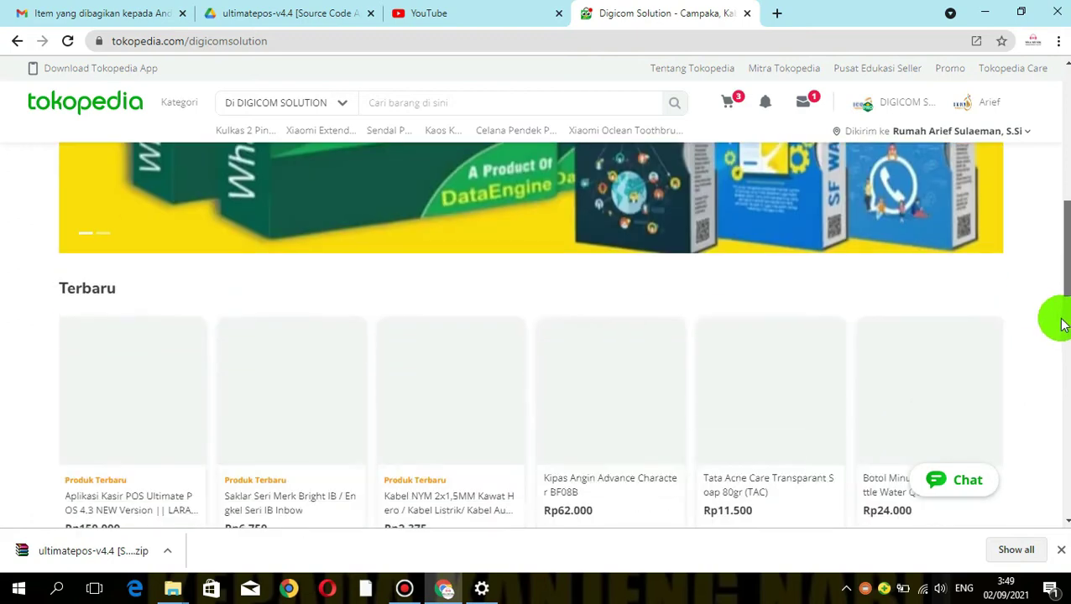
left_click_drag(1061, 326, 1054, 347)
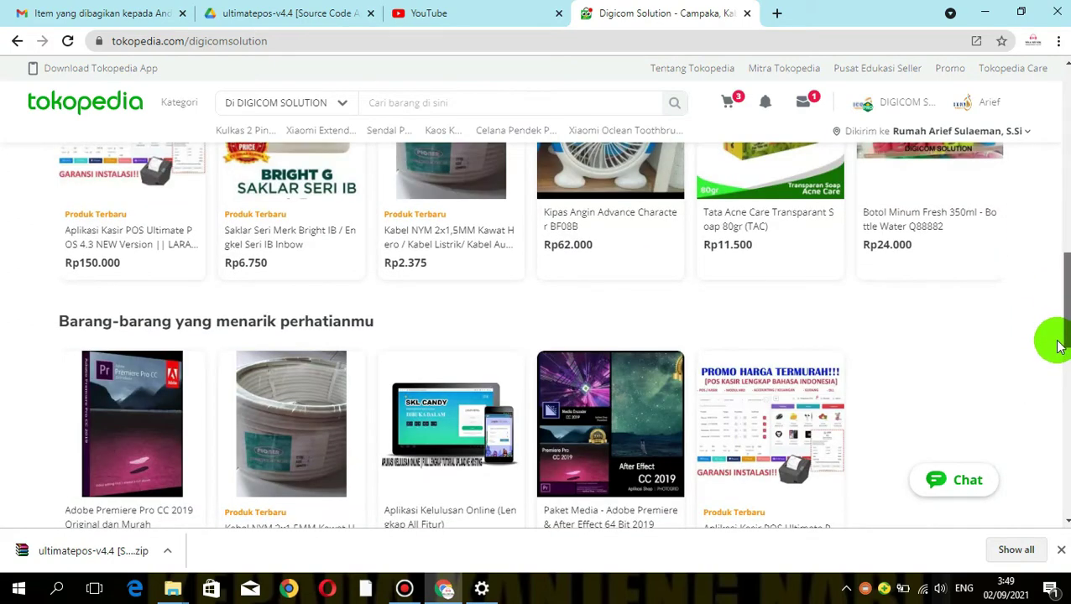
left_click(130, 178)
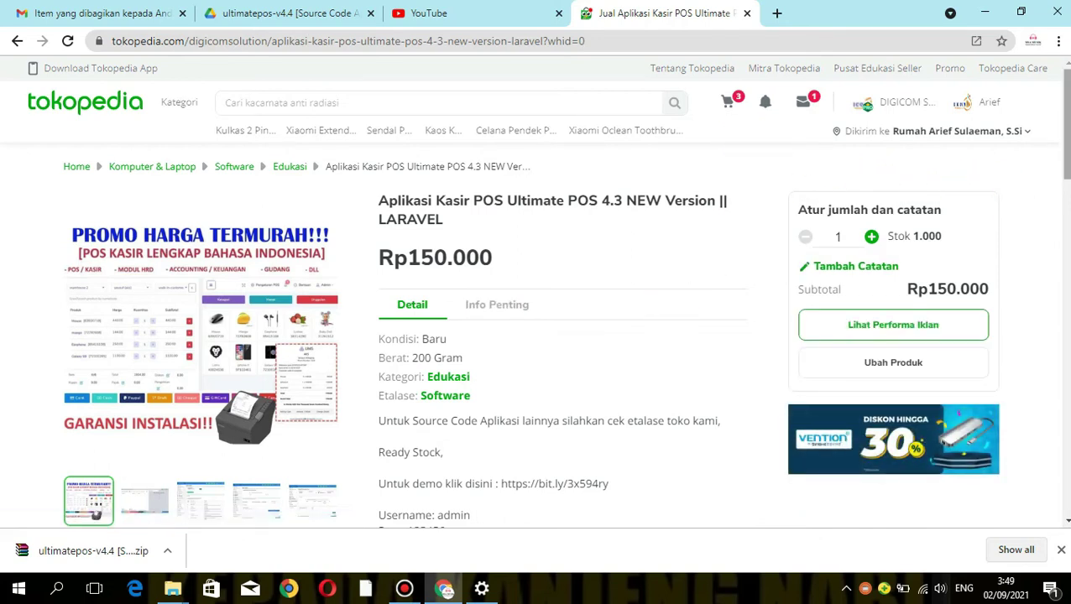
Expand the Ultimate POS 4.3 listing's full description to show demo logins and feature lists
scroll(562, 336, "down", 3)
scroll(812, 251, "up", 1)
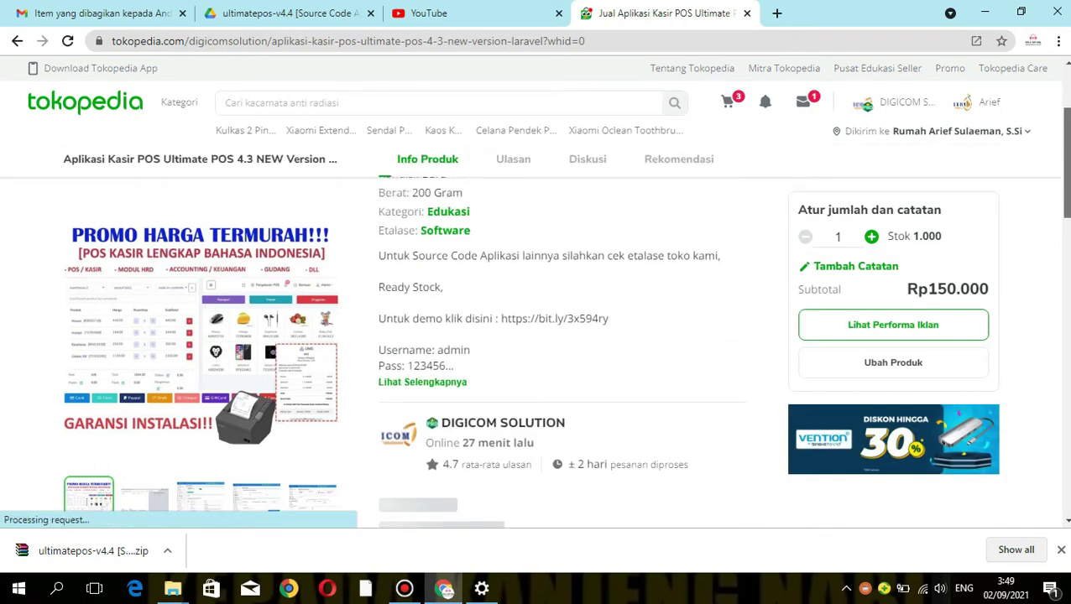
left_click(396, 385)
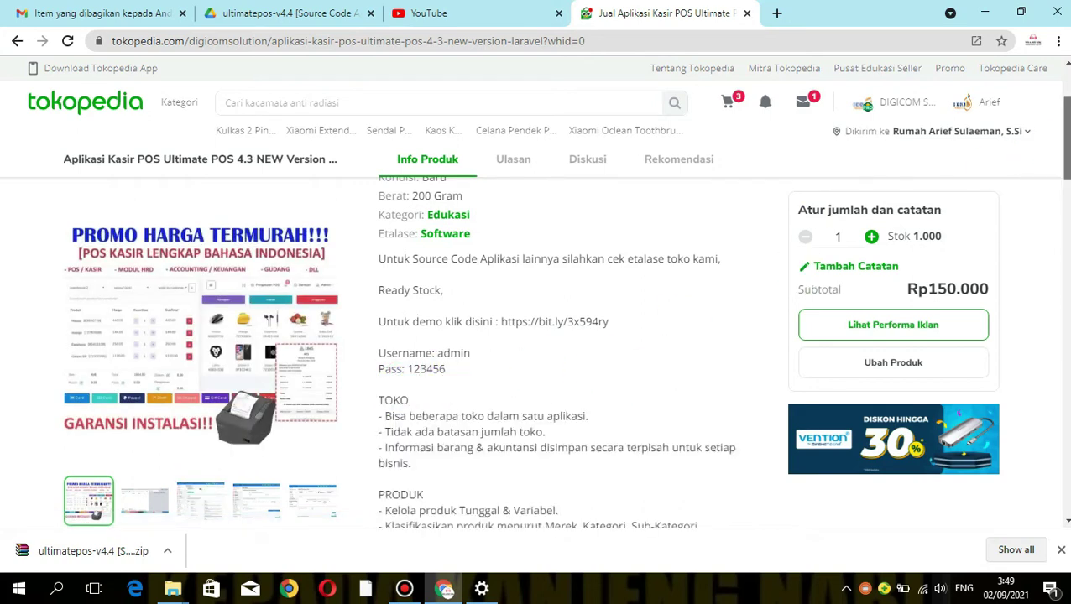
scroll(1039, 162, "down", 1)
scroll(554, 352, "down", 1)
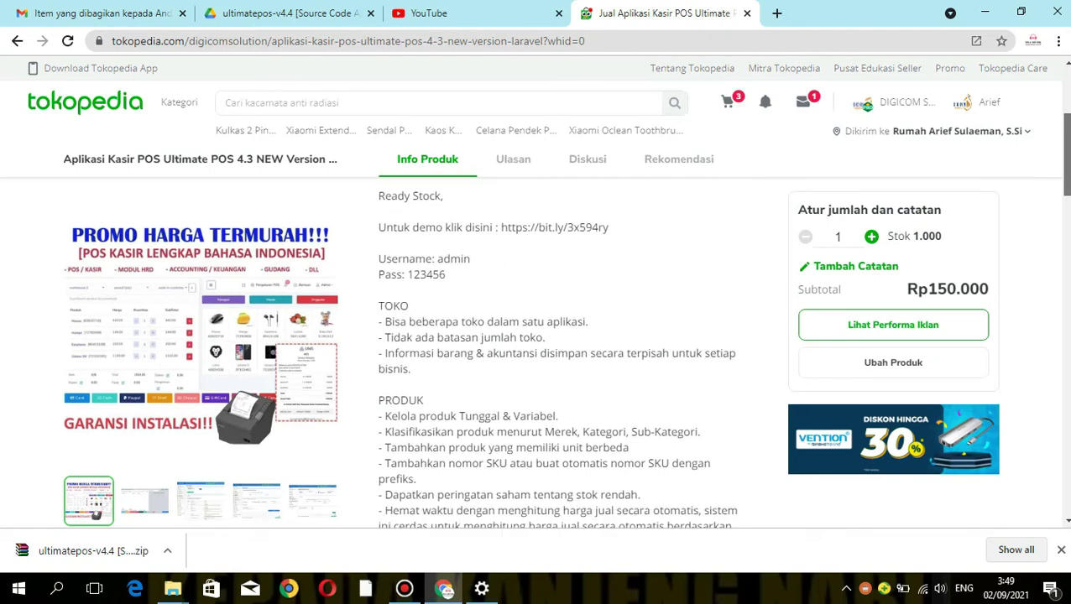
scroll(554, 353, "up", 1)
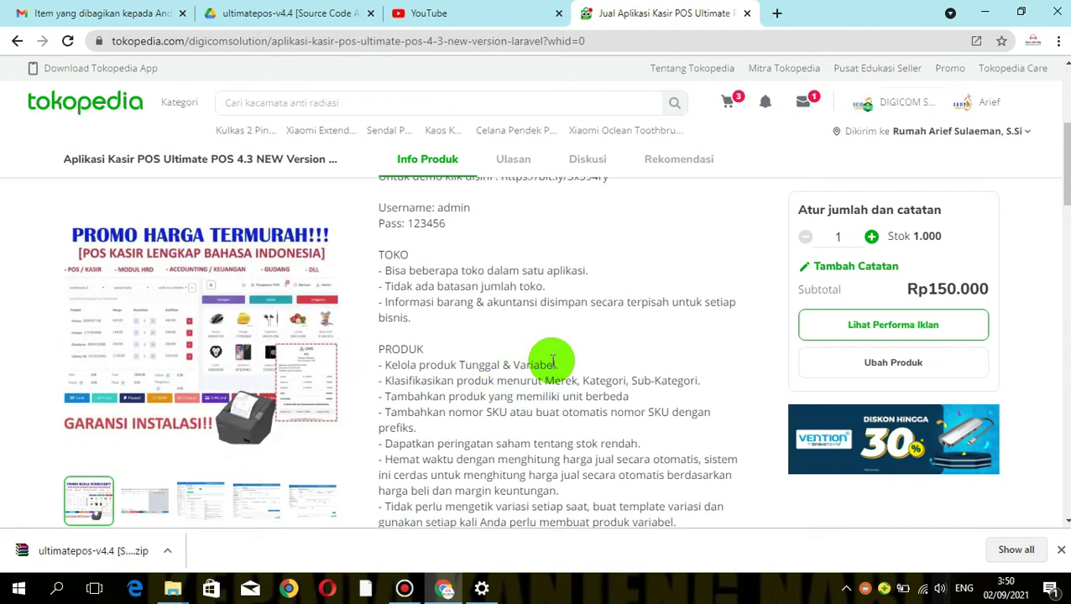
Scroll through the PEMBELIAN, GUDANG and KONTAK feature sections of the description
scroll(552, 361, "down", 1)
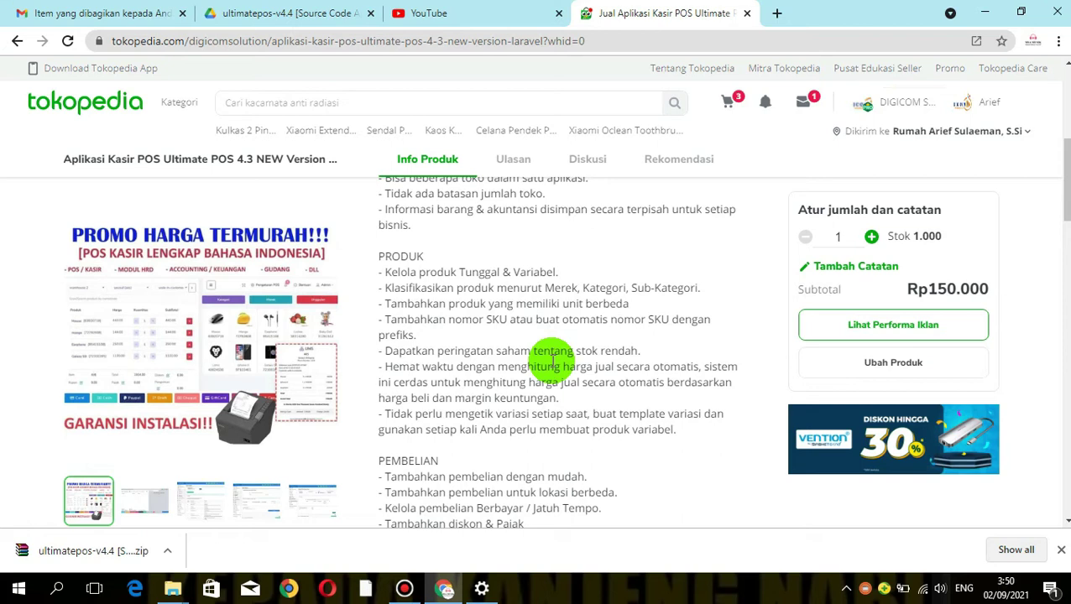
scroll(552, 361, "down", 2)
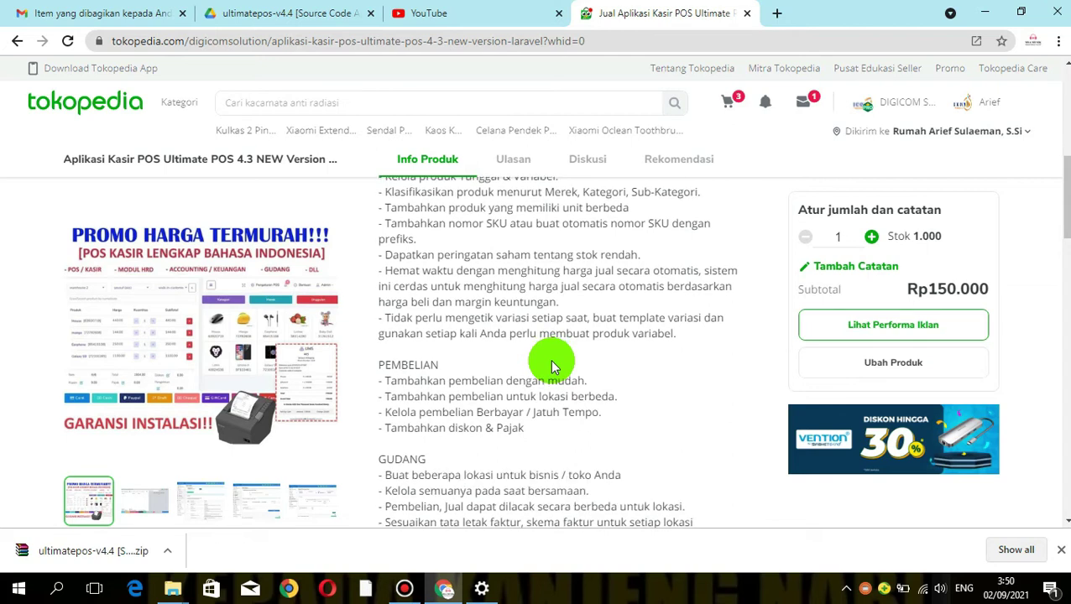
scroll(551, 367, "down", 1)
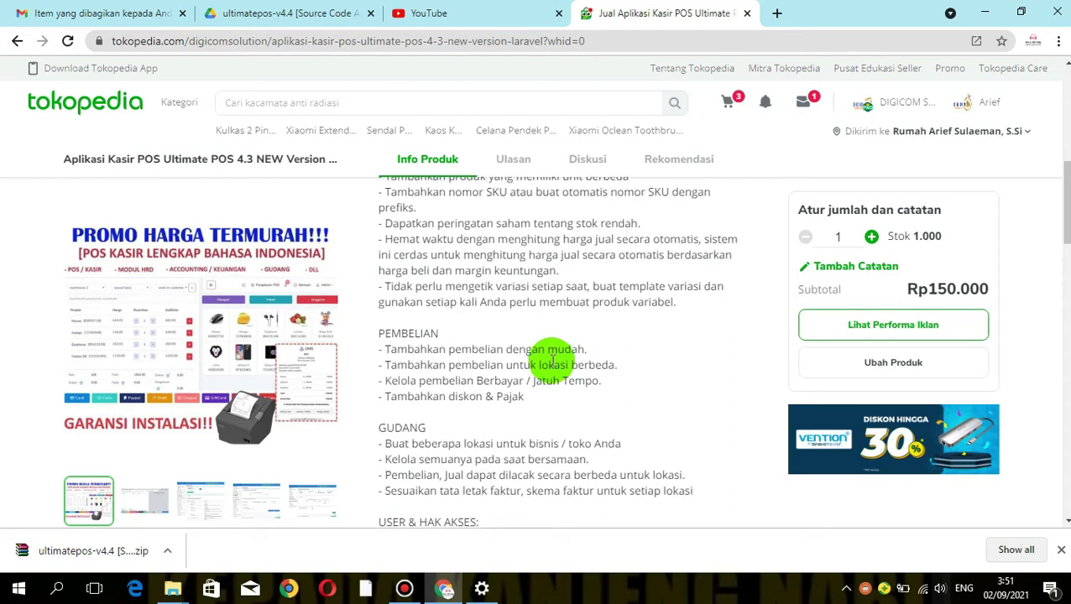
scroll(552, 359, "down", 3)
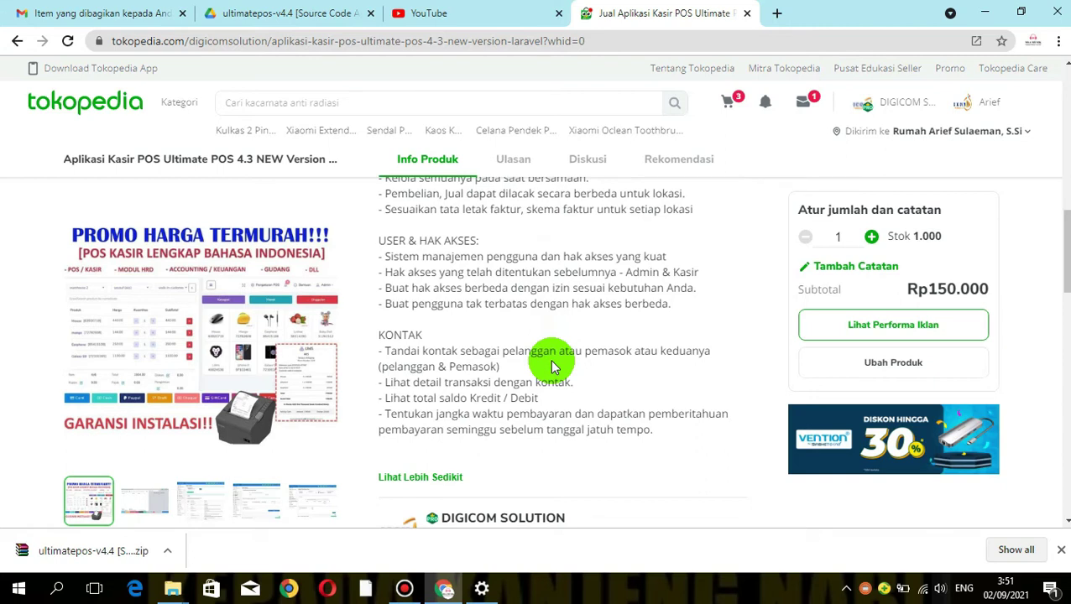
scroll(552, 367, "up", 3)
scroll(552, 363, "up", 5)
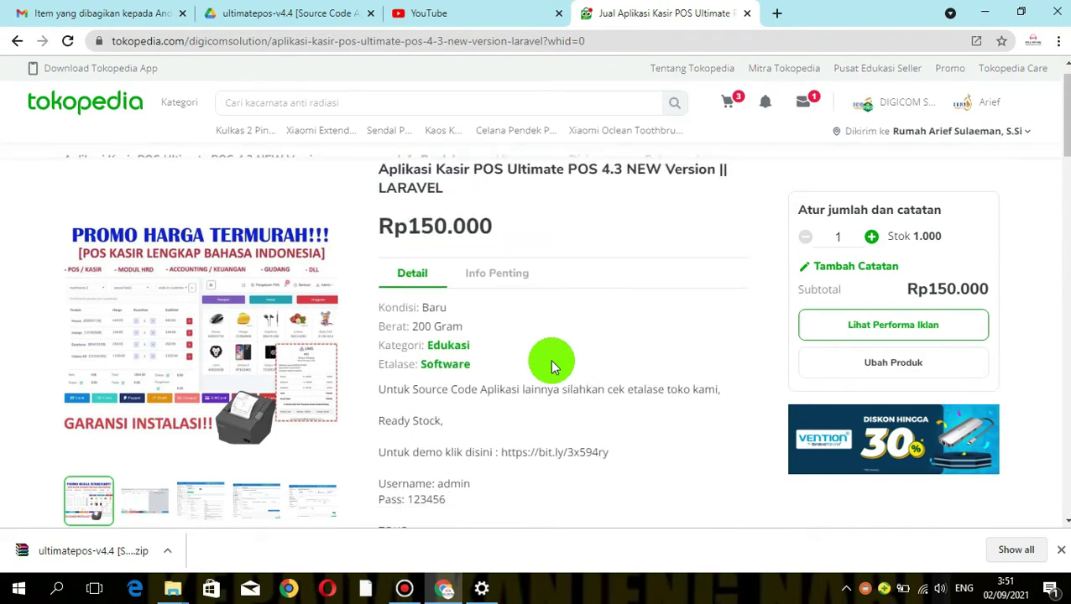
scroll(552, 367, "down", 1)
scroll(553, 366, "up", 1)
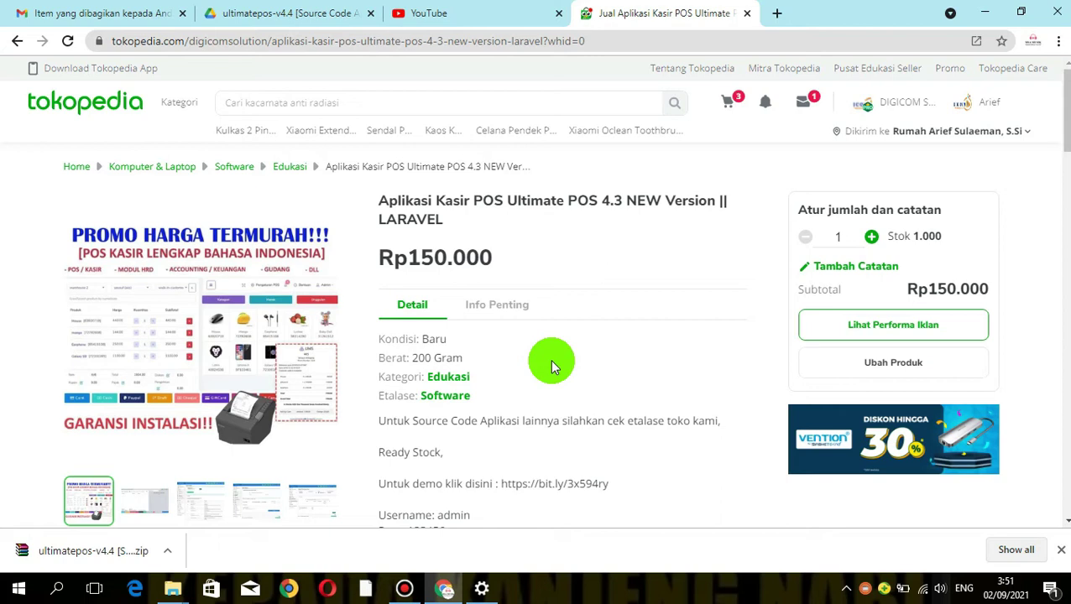
scroll(550, 359, "down", 2)
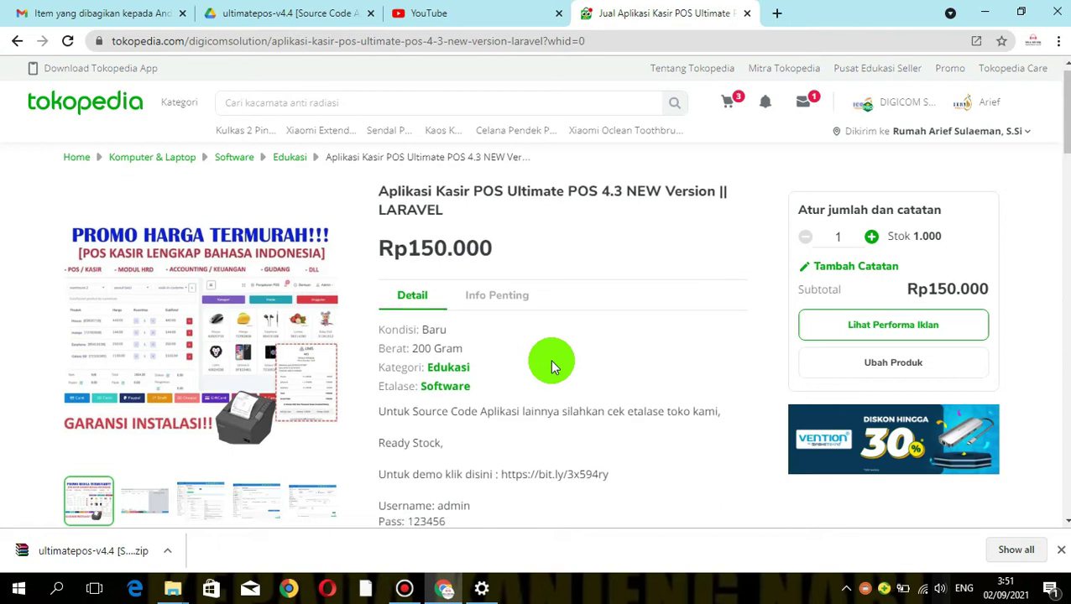
scroll(551, 361, "down", 1)
Minimize Chrome so the Windows desktop is showing
scroll(551, 363, "up", 4)
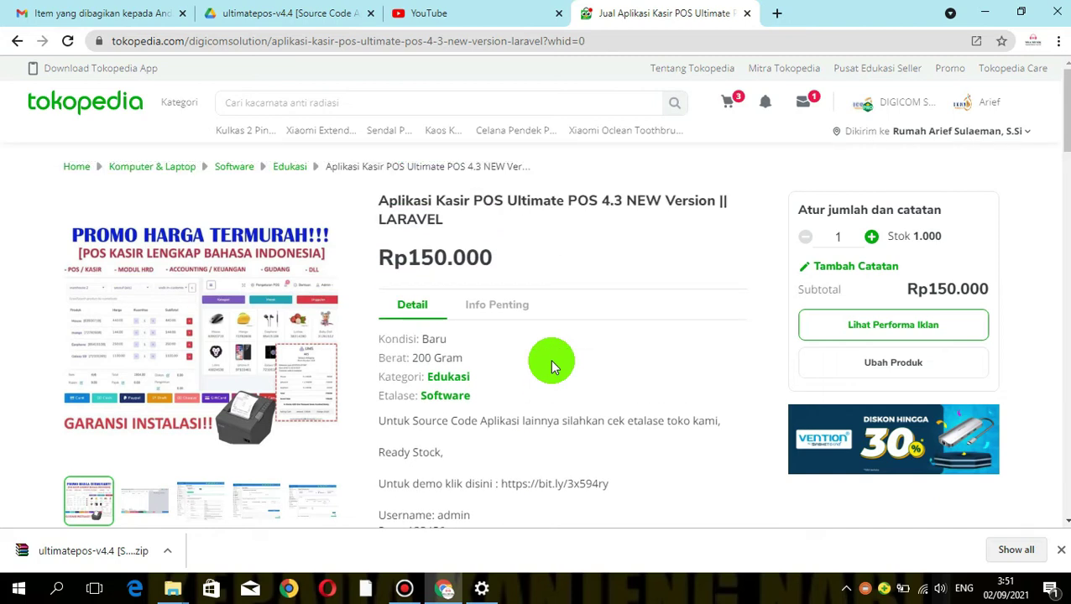
scroll(551, 365, "down", 1)
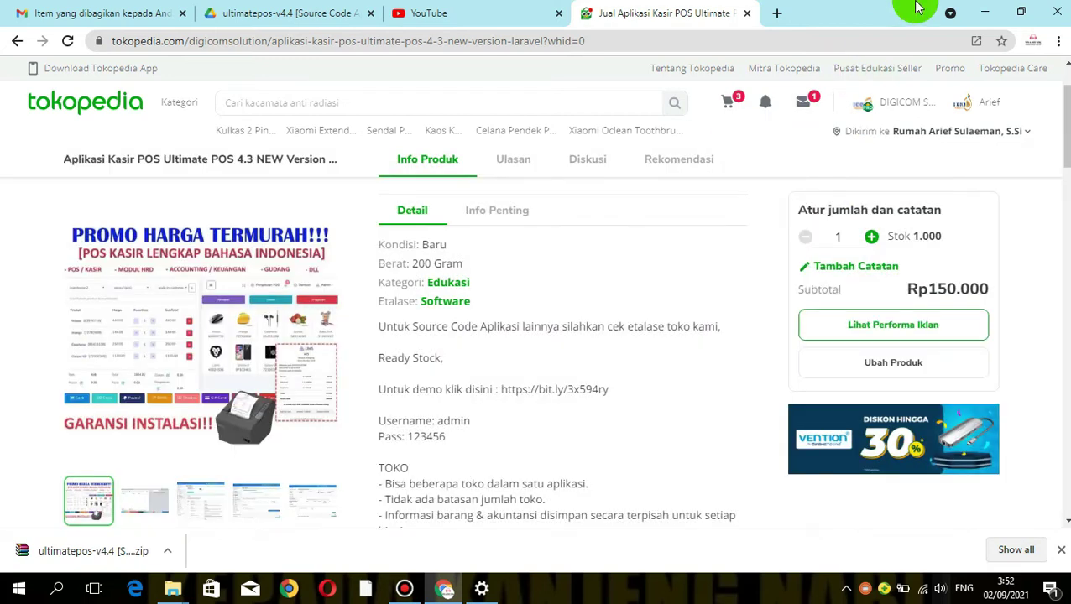
left_click(1004, 10)
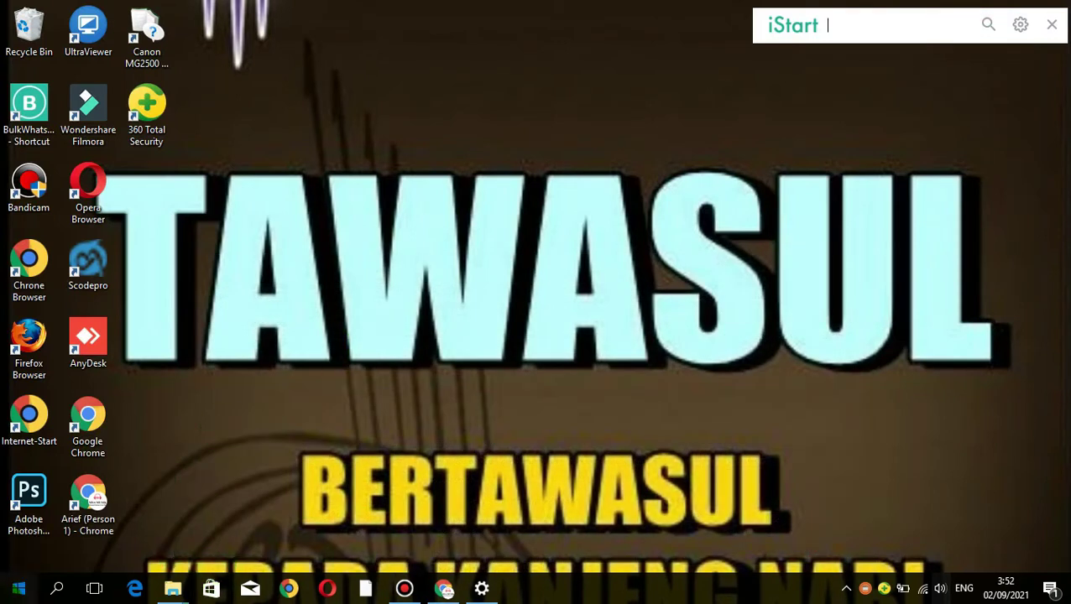
Search the Start menu for 'xampp' and launch XAMPP Control Panel v3.3.0
left_click(15, 592)
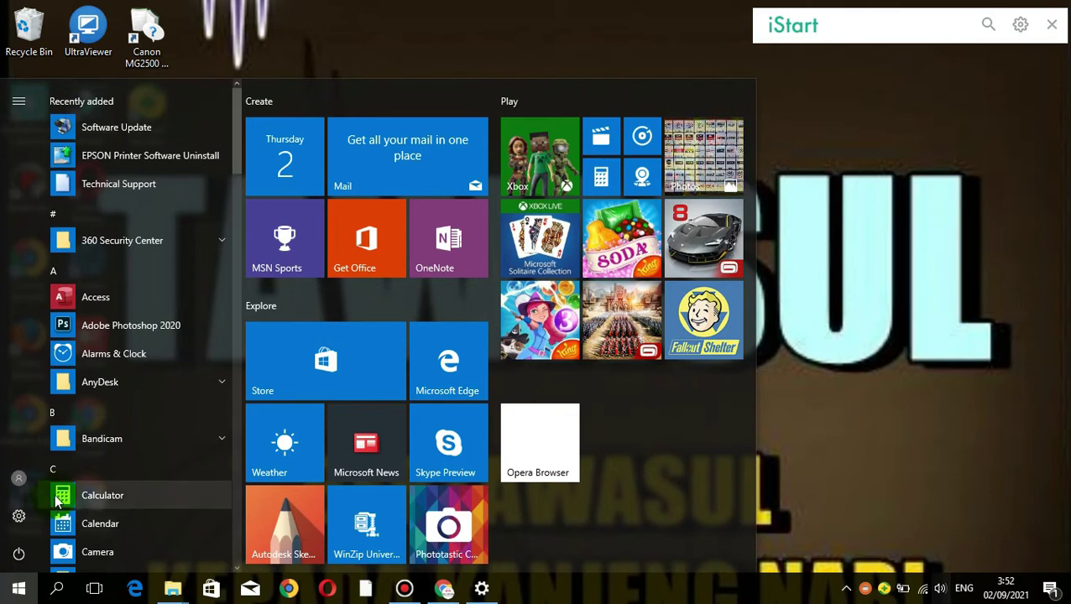
left_click(10, 594)
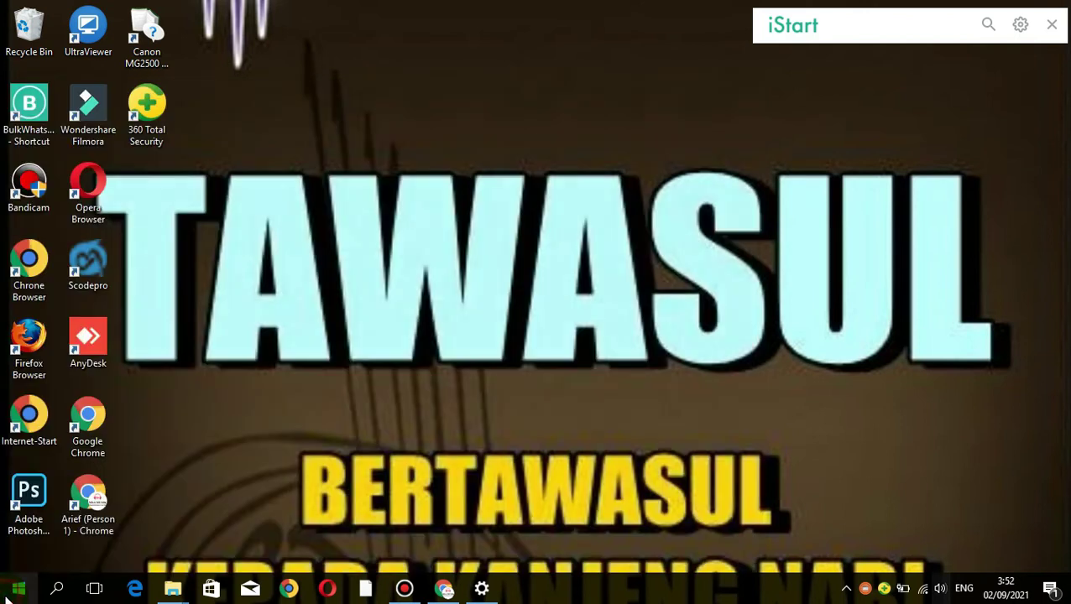
left_click(7, 594)
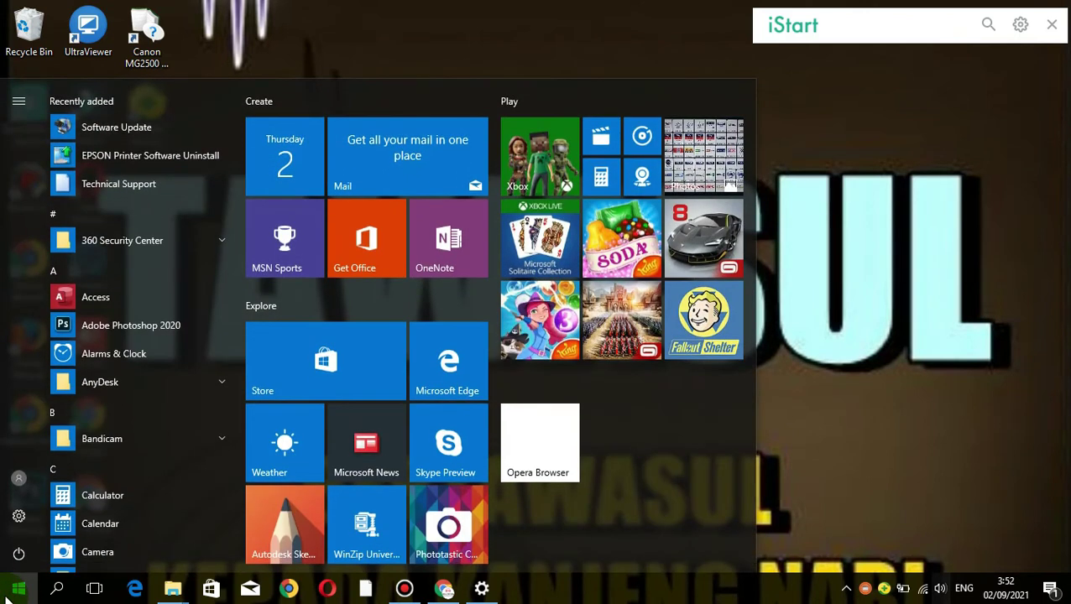
type("xapp")
left_click(141, 177)
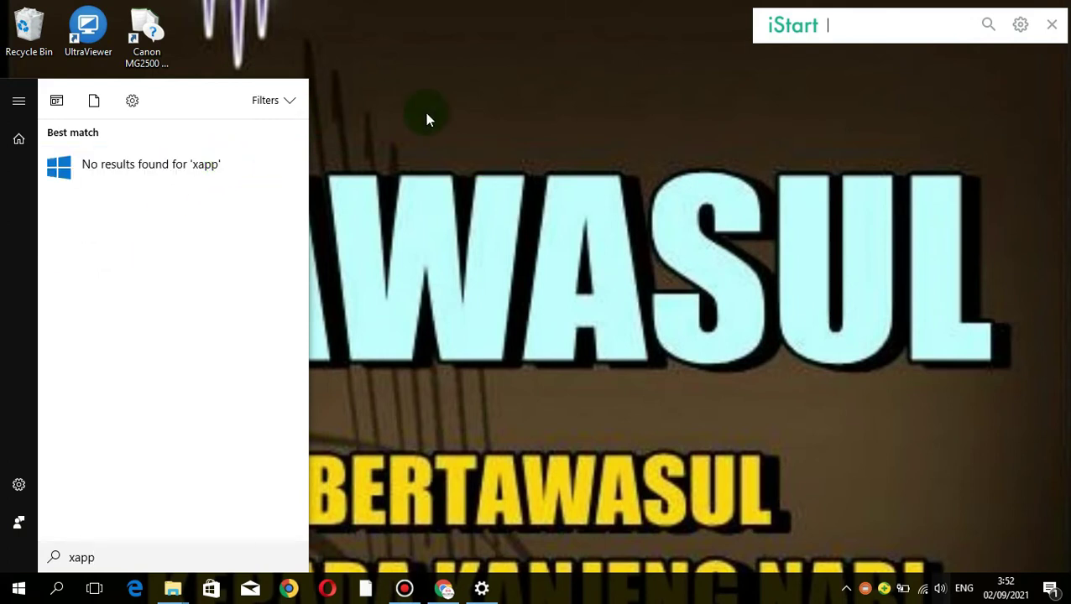
left_click(710, 160)
left_click(417, 270)
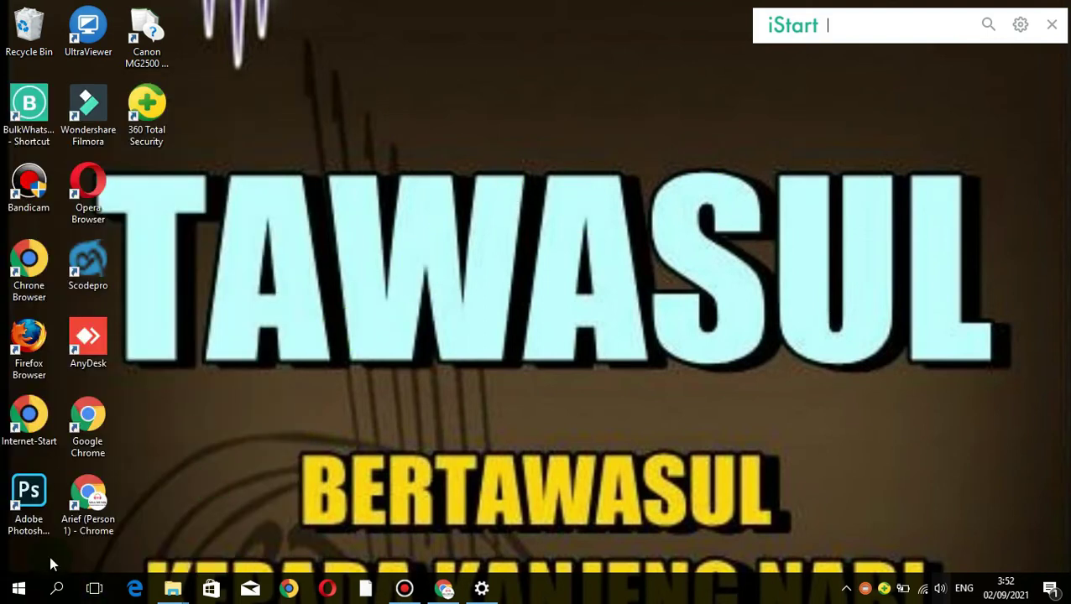
left_click(20, 589)
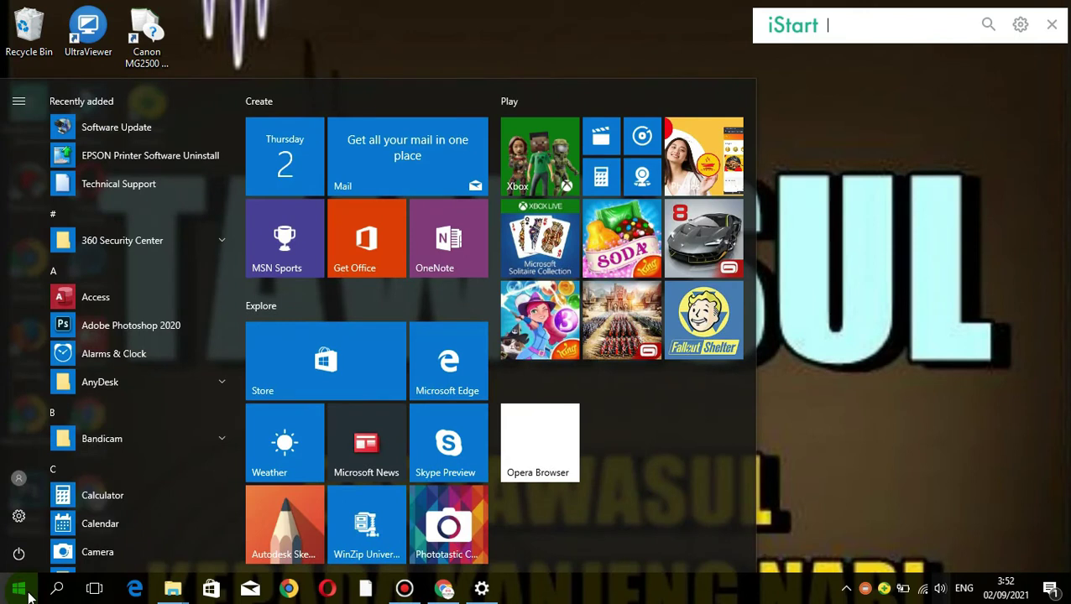
type("xampp")
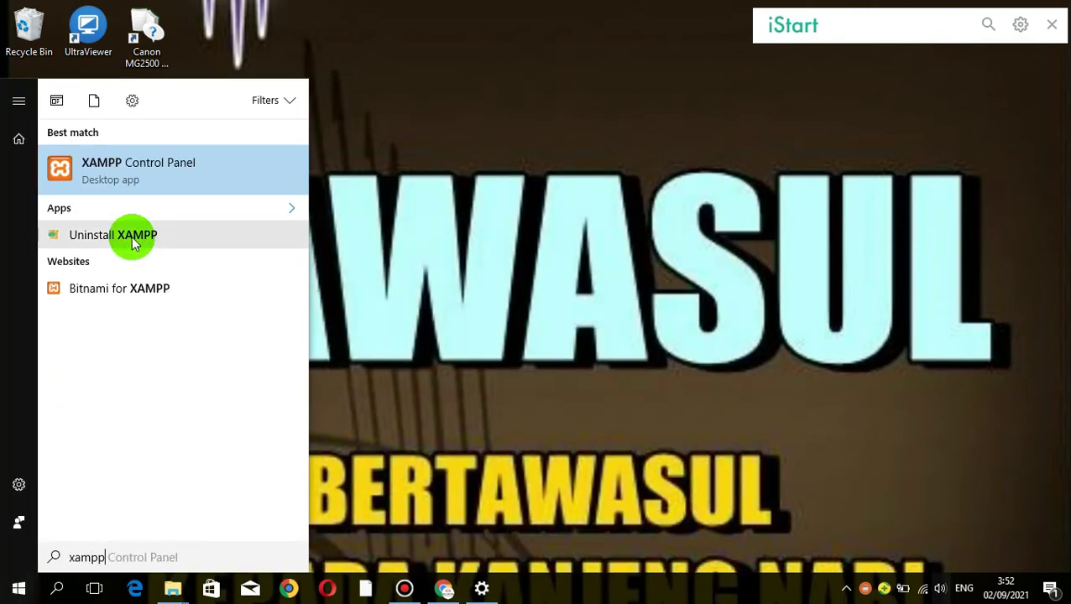
left_click(166, 153)
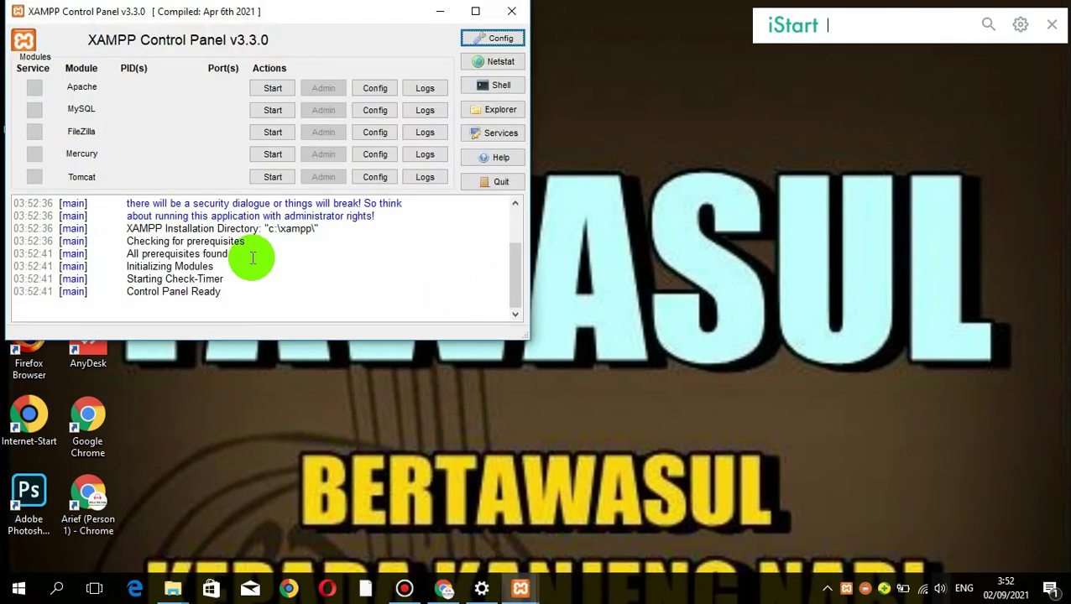
Close the duplicate XAMPP Control Panel window and reposition the remaining one
left_click_drag(350, 12, 657, 89)
left_click(775, 69)
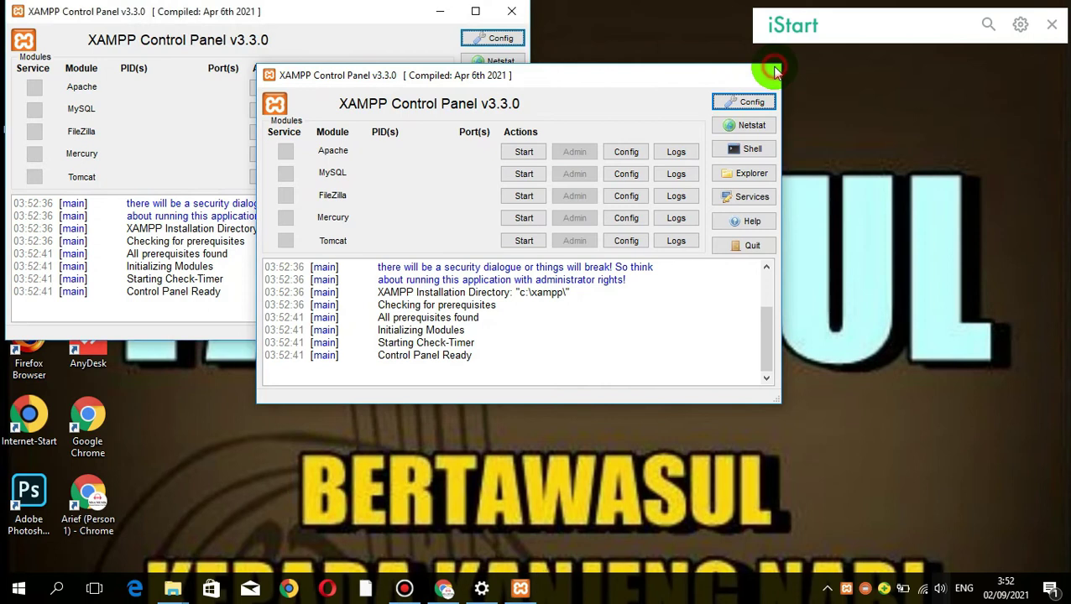
left_click_drag(362, 11, 611, 68)
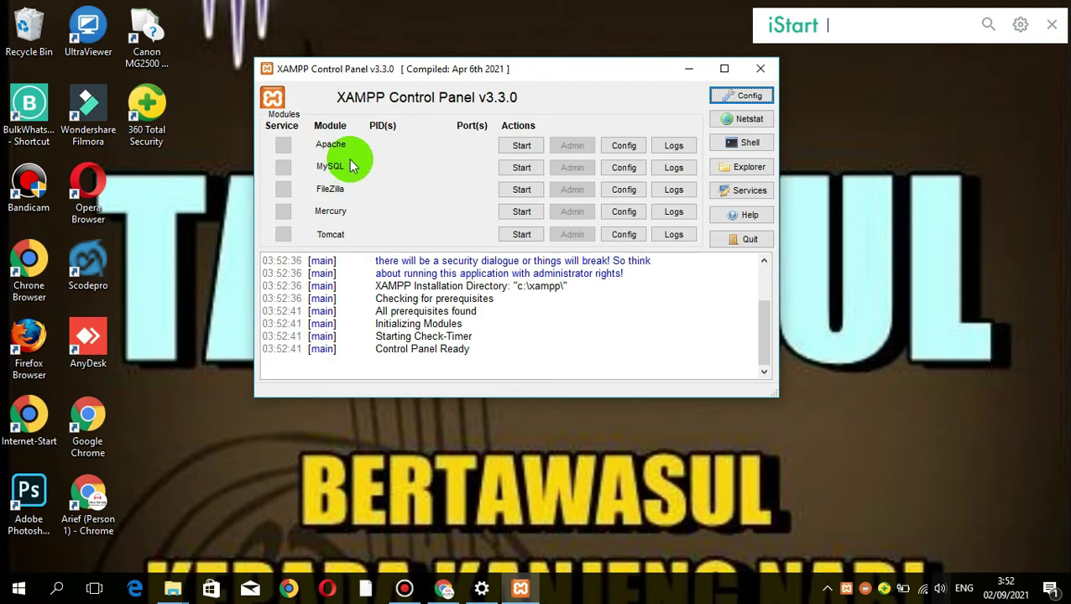
Start the Apache and MySQL modules, then minimize the XAMPP panel
left_click(521, 147)
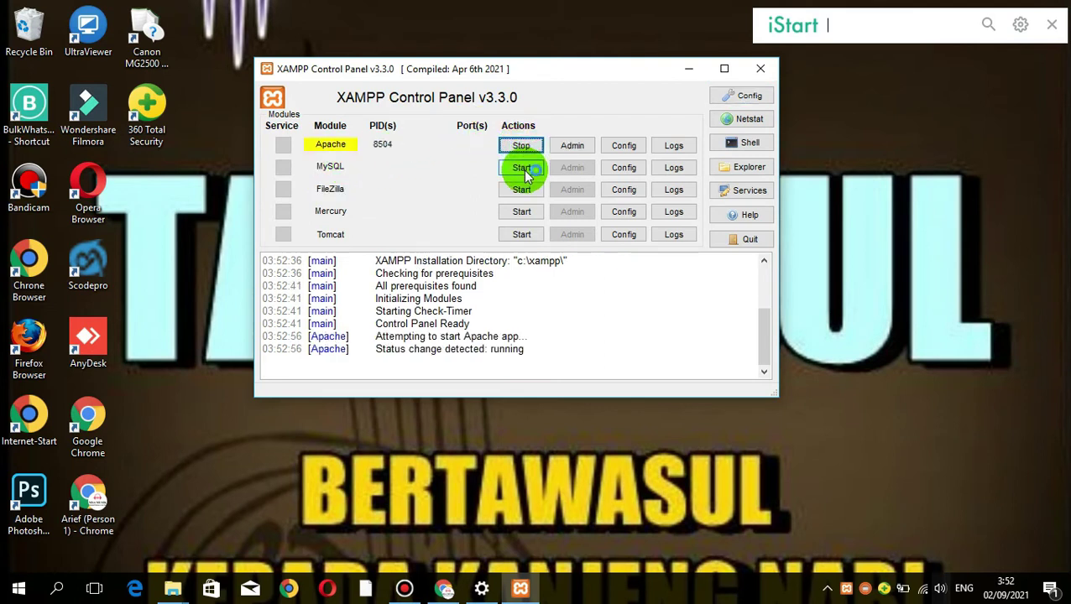
left_click(524, 168)
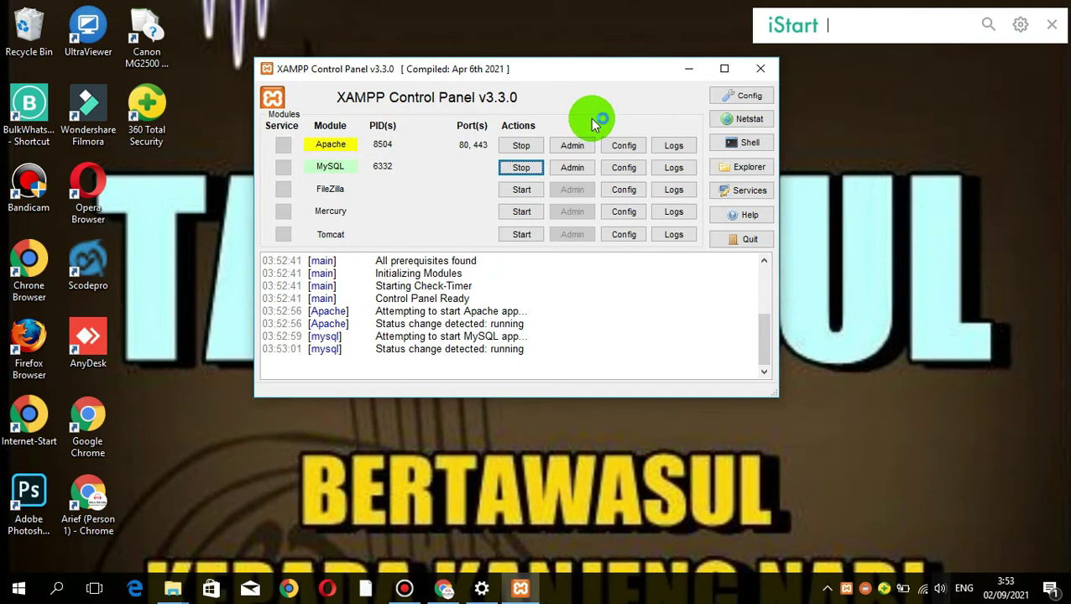
left_click(686, 69)
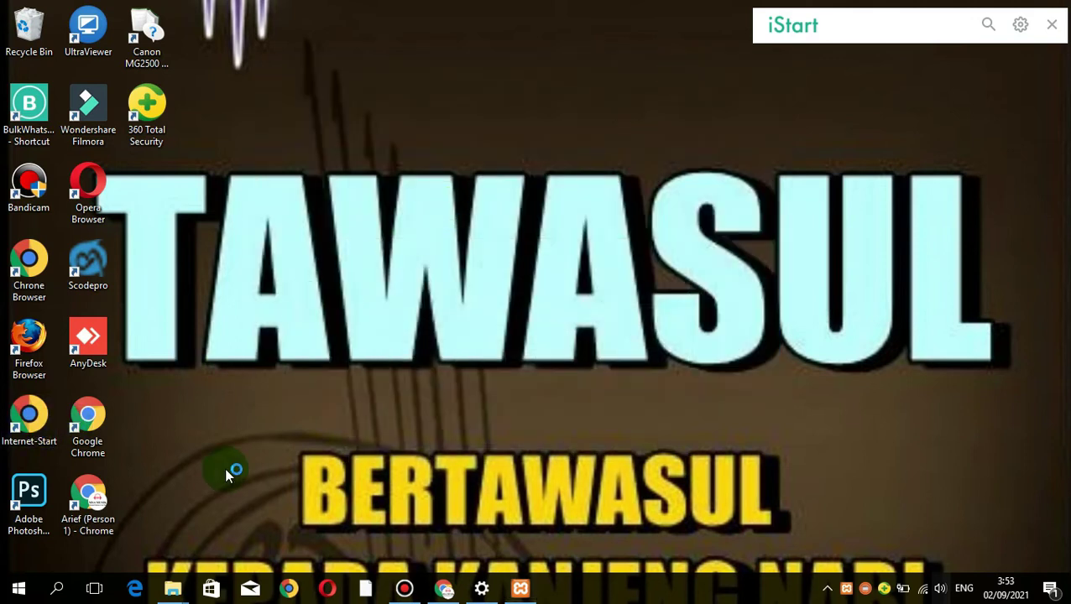
In a new Chrome tab, load localhost to show the Welcome to XAMPP 7.3.28 page
left_click(443, 589)
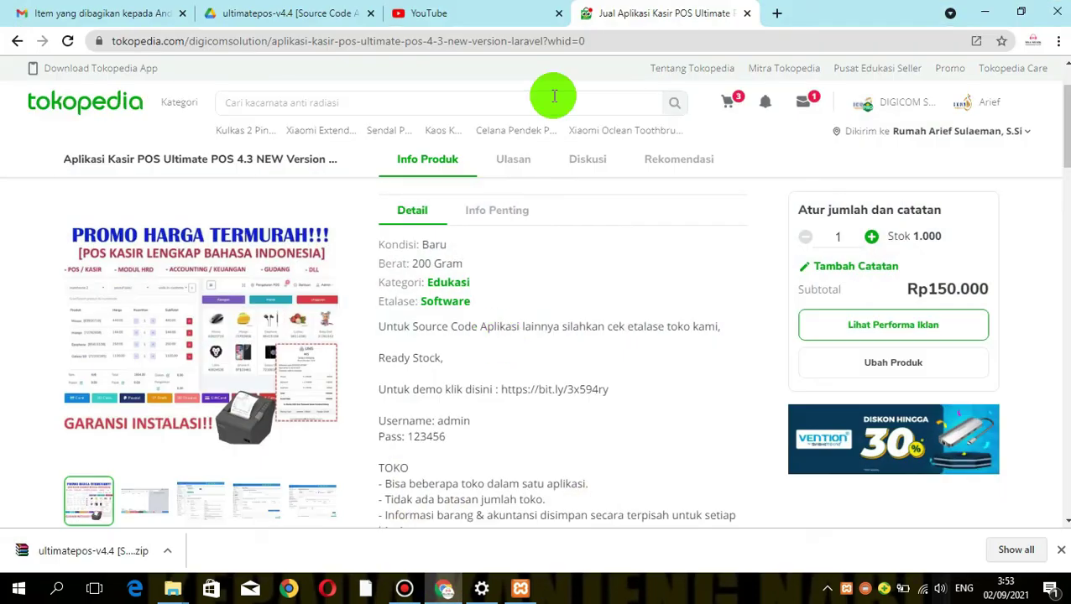
left_click(774, 15)
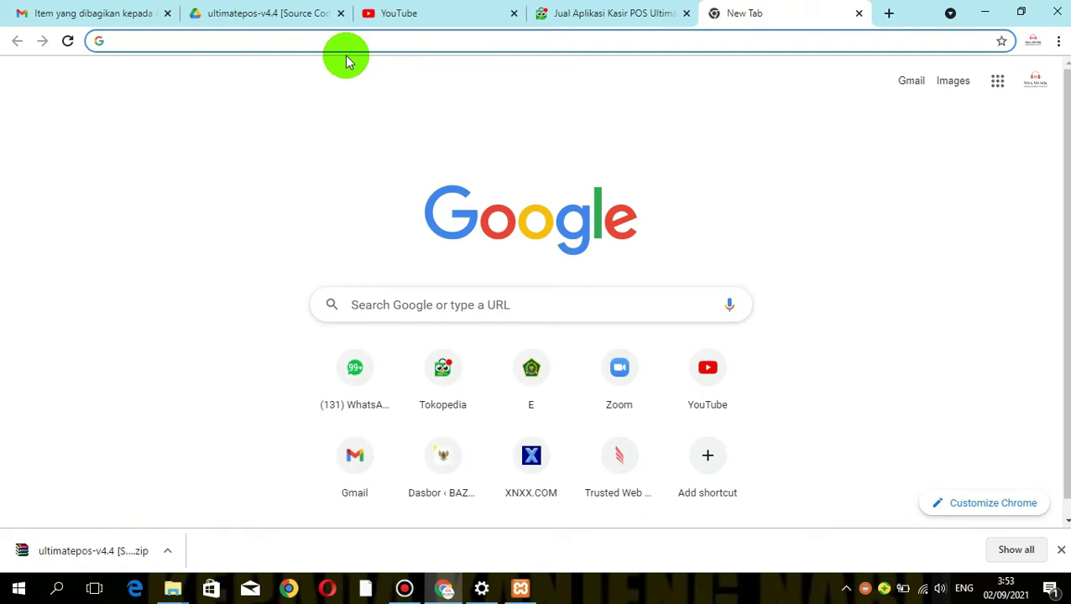
type("local")
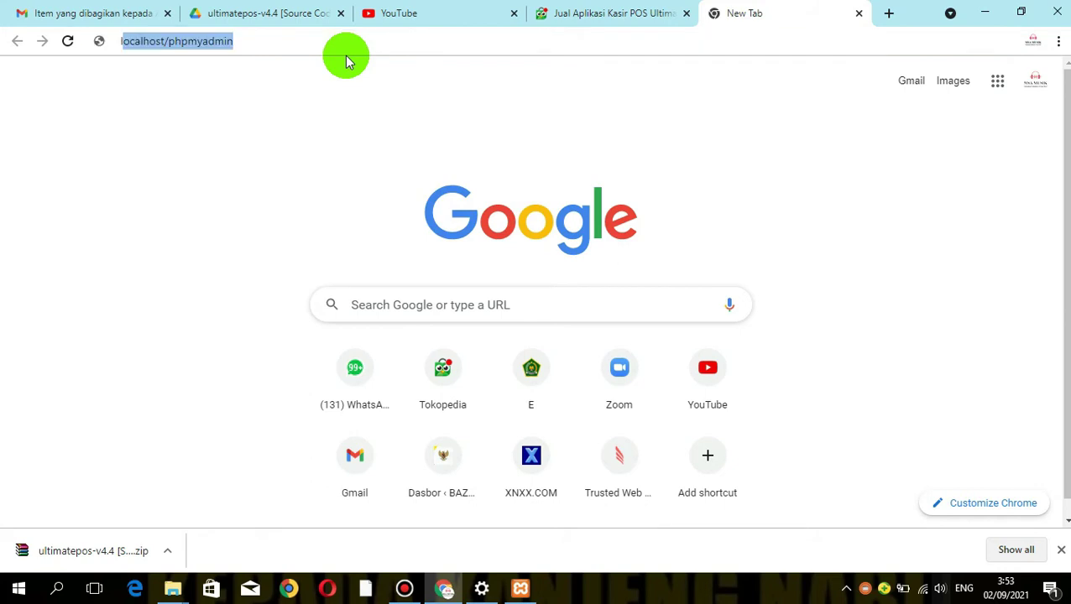
key("End")
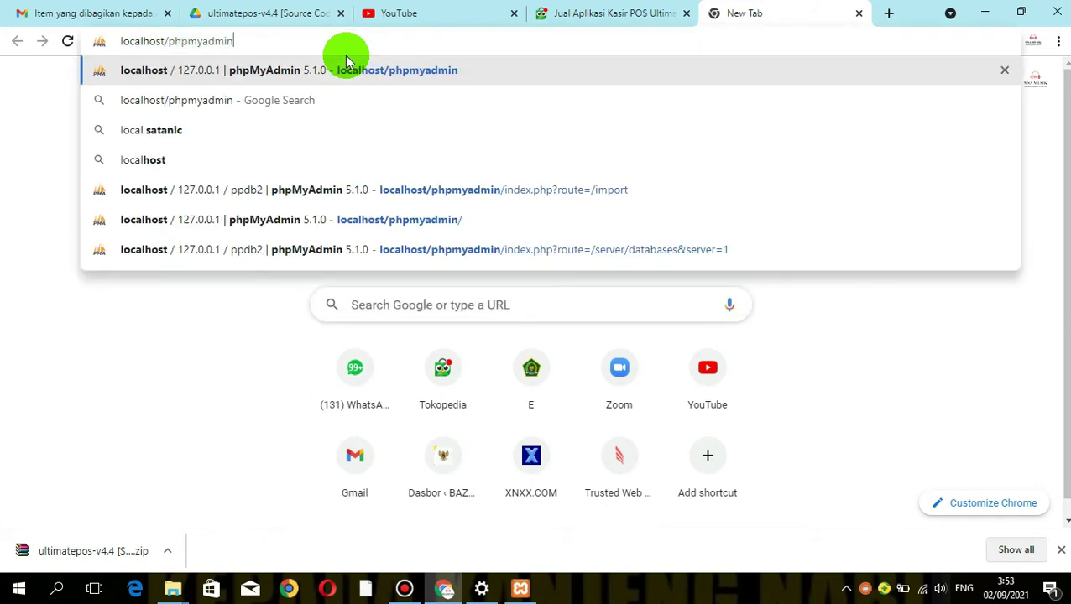
key("BackSpace")
key("BackSpace")
key("BackSpace")
key("BackSpace")
key("BackSpace")
key("BackSpace")
key("BackSpace")
key("BackSpace")
key("BackSpace")
key("BackSpace")
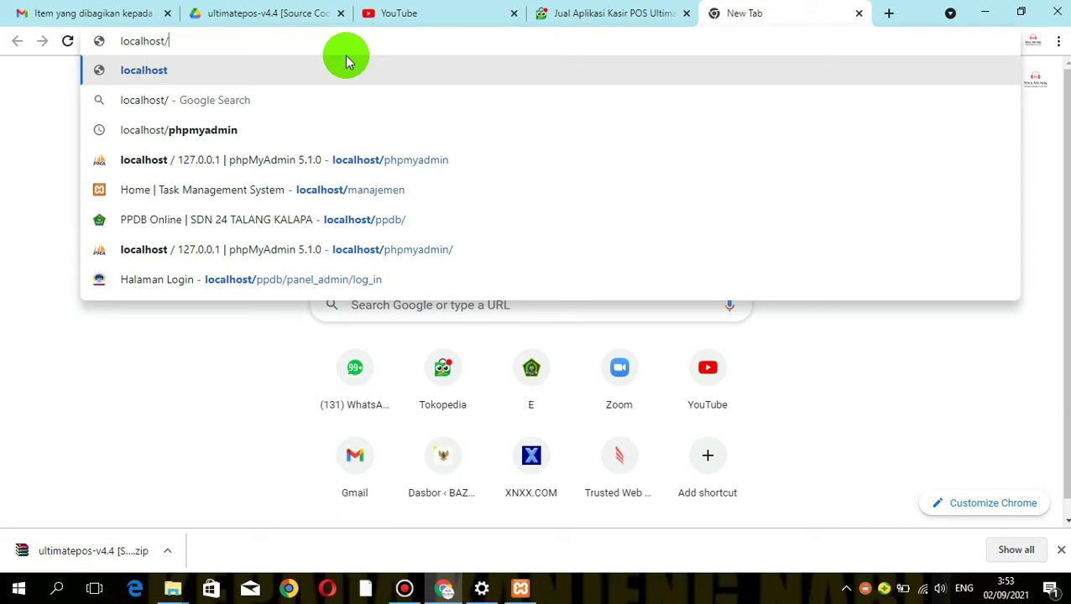
key("Return")
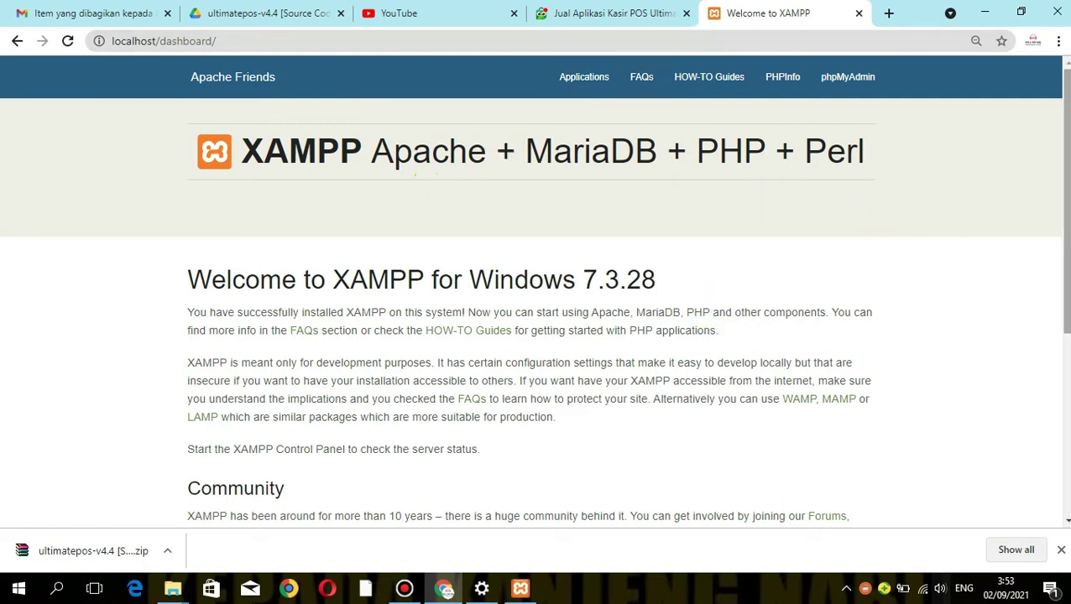
left_click_drag(1066, 111, 1061, 185)
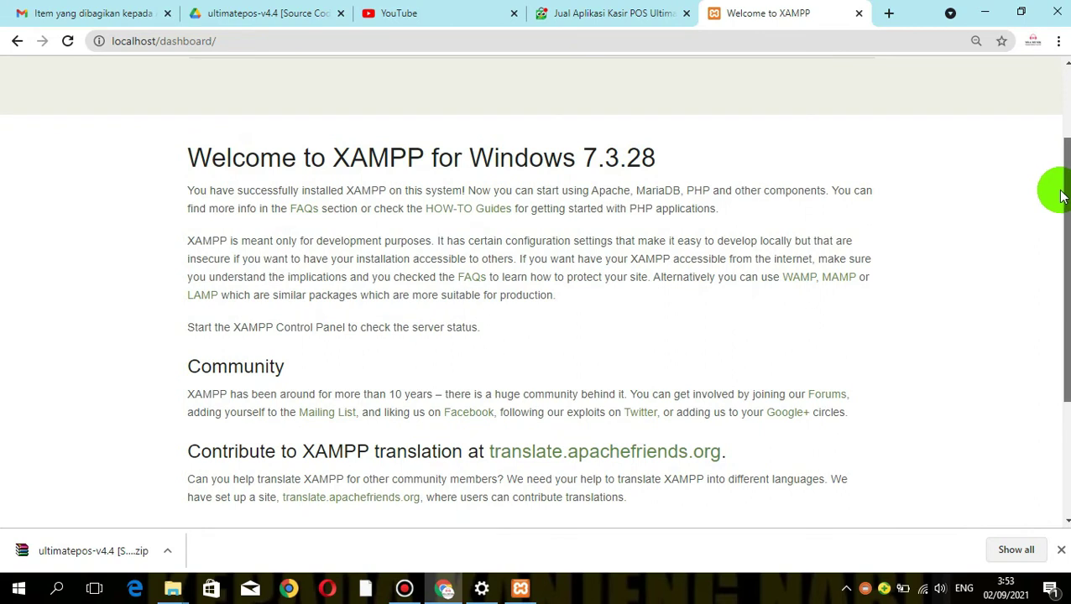
left_click_drag(1064, 195, 1063, 118)
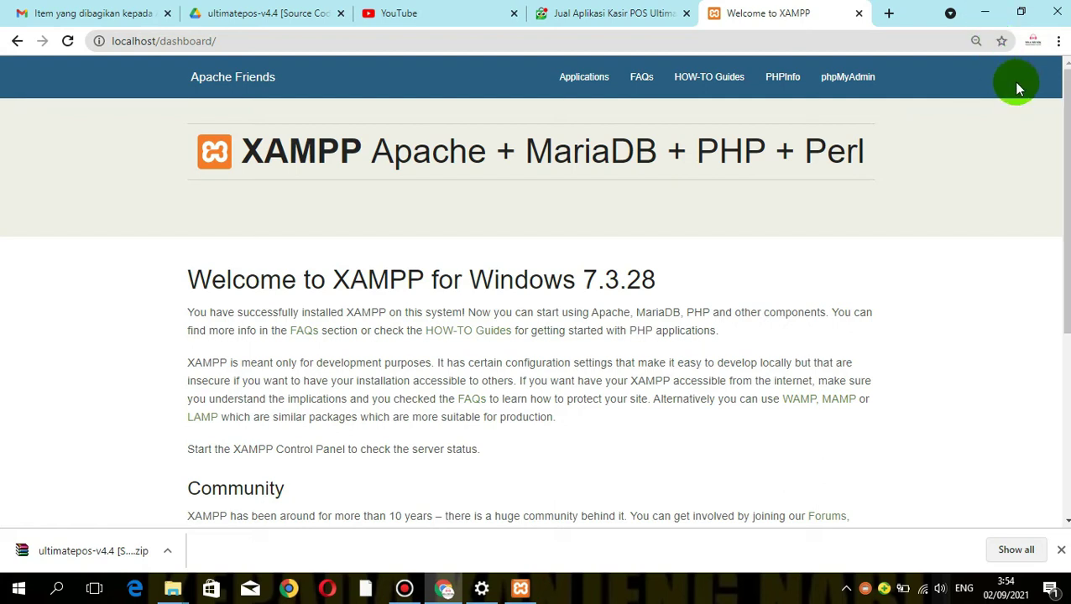
Open phpMyAdmin from the XAMPP dashboard and go to its New database page
left_click(873, 84)
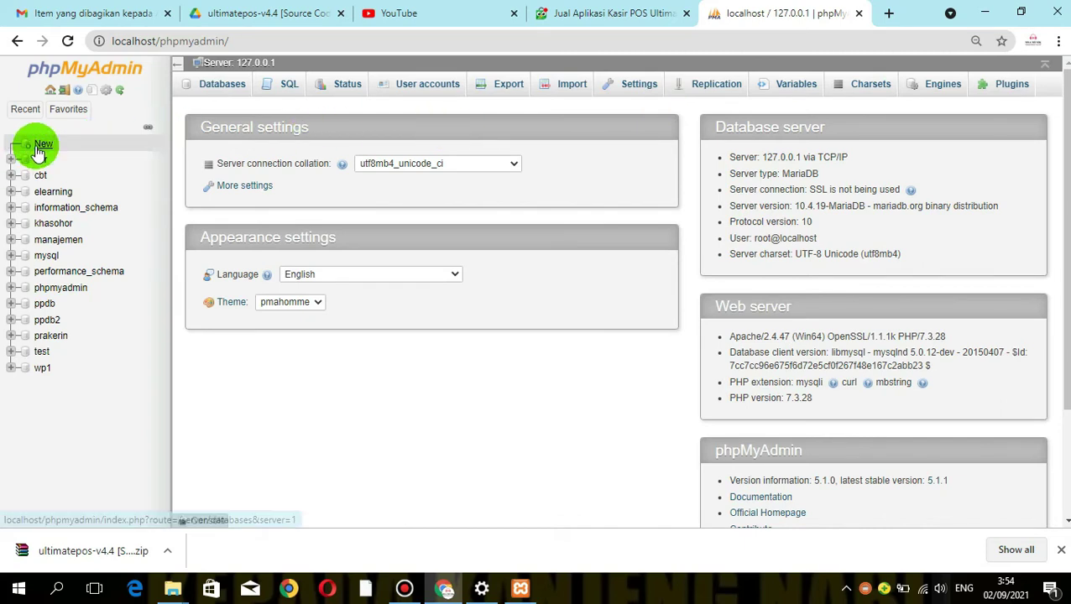
left_click(36, 147)
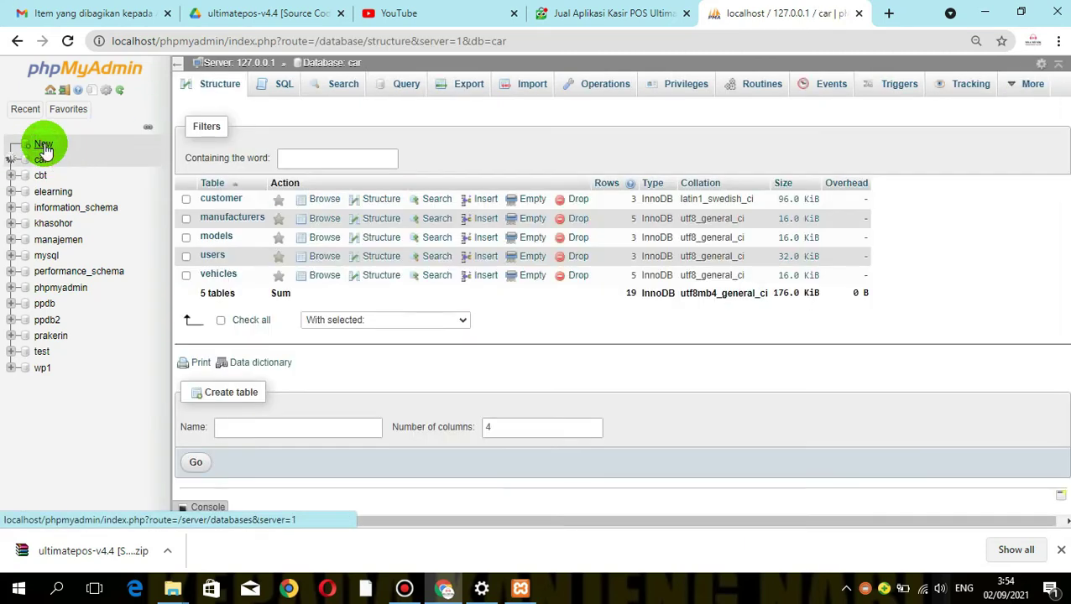
left_click(42, 144)
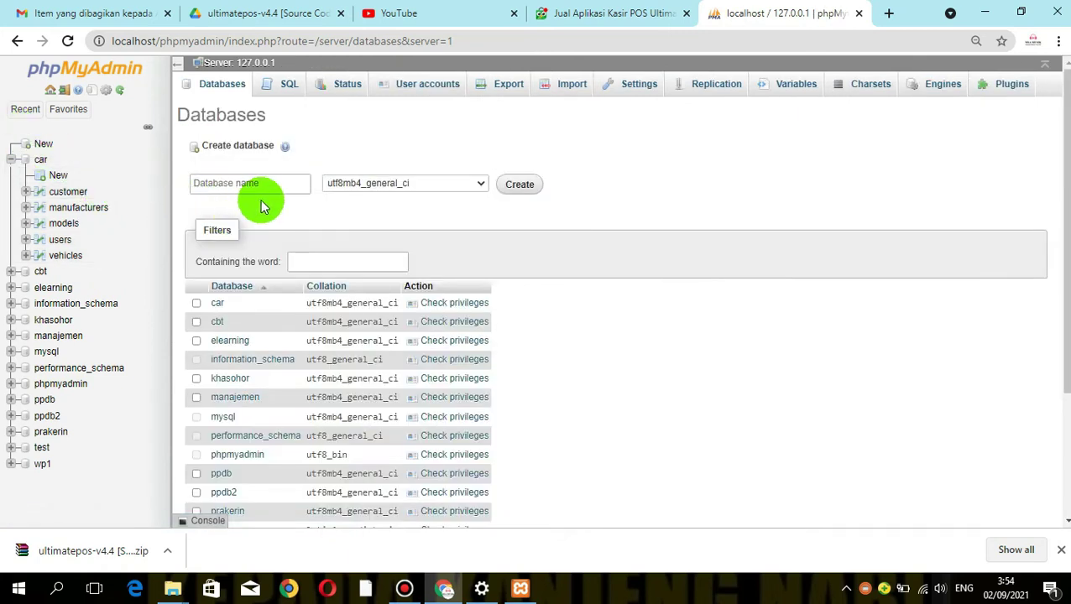
Create the kasir-pos database, leaving the collation at its default
left_click(261, 196)
type("kas")
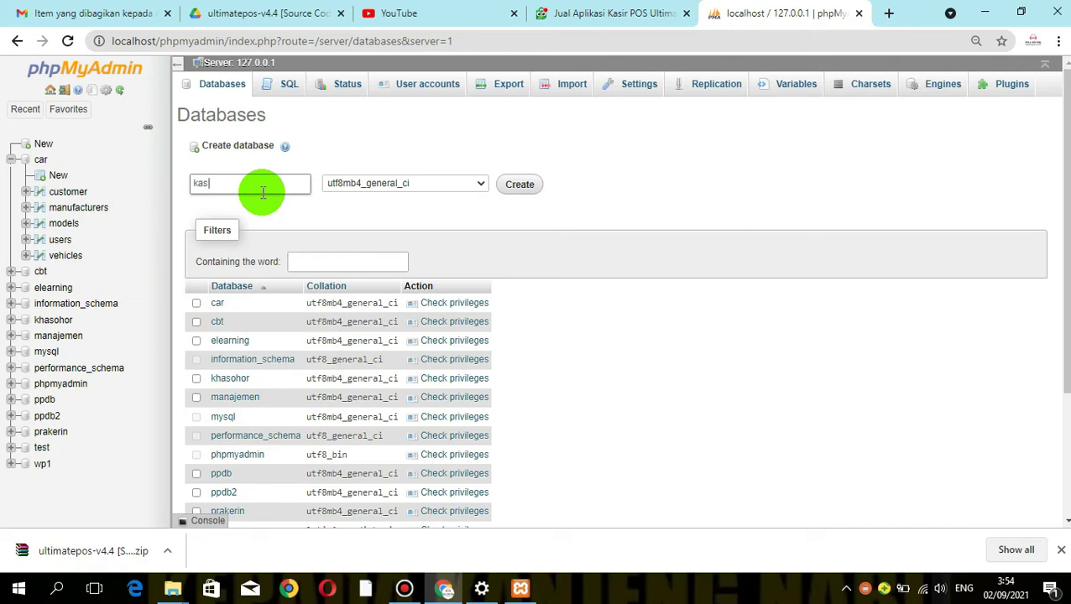
type("ir-pos")
left_click(401, 189)
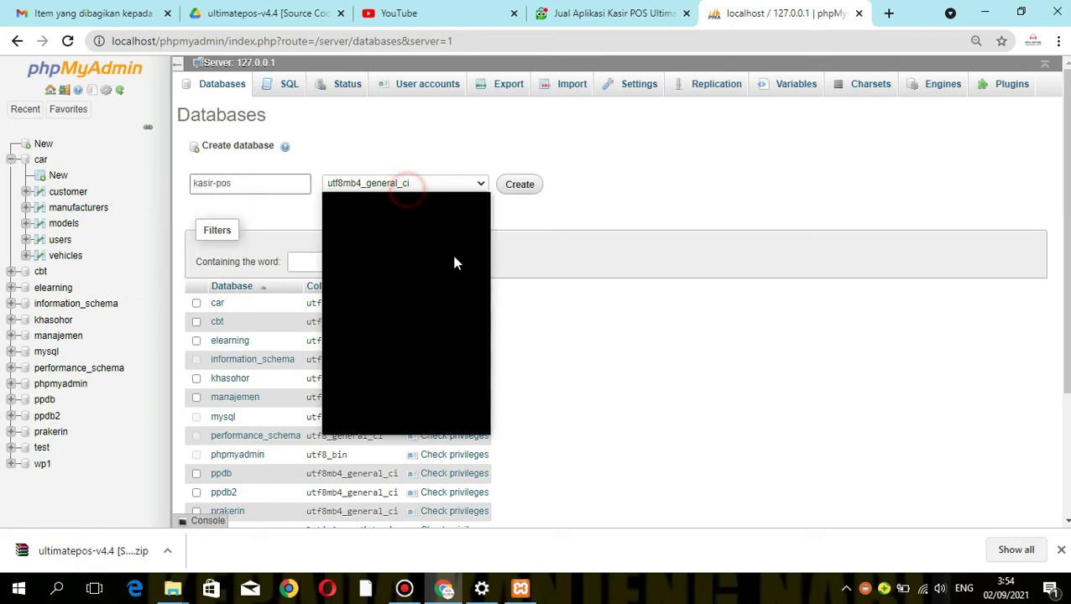
left_click_drag(482, 403, 490, 186)
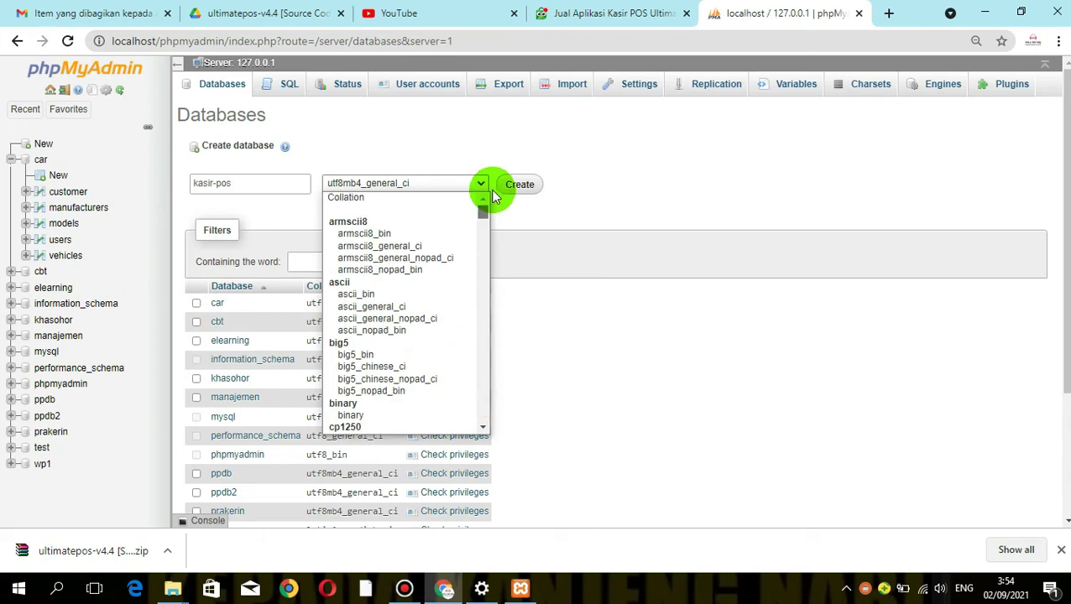
left_click(369, 202)
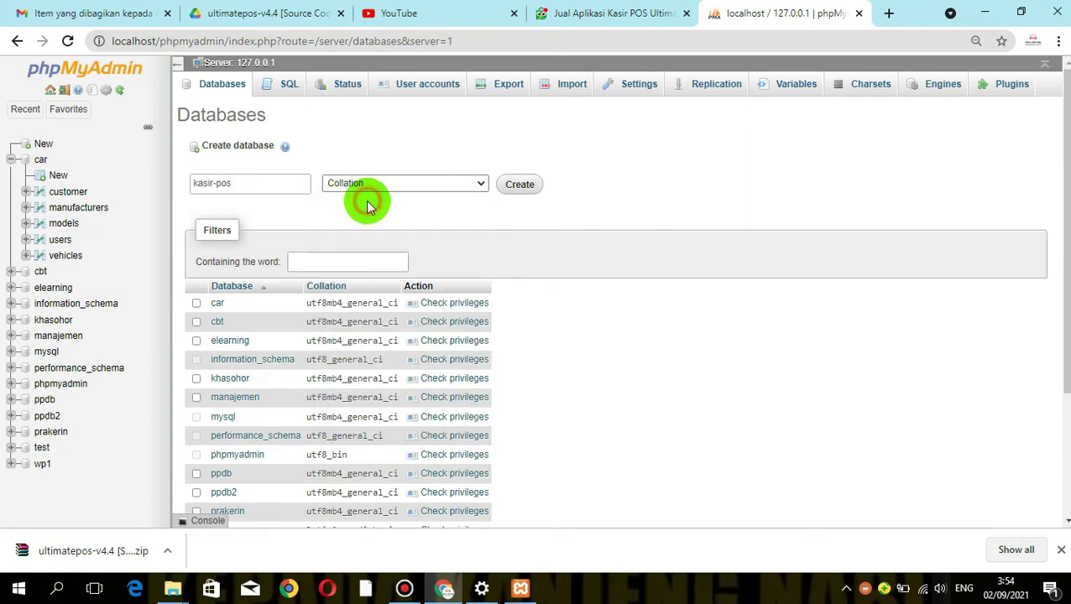
left_click(525, 185)
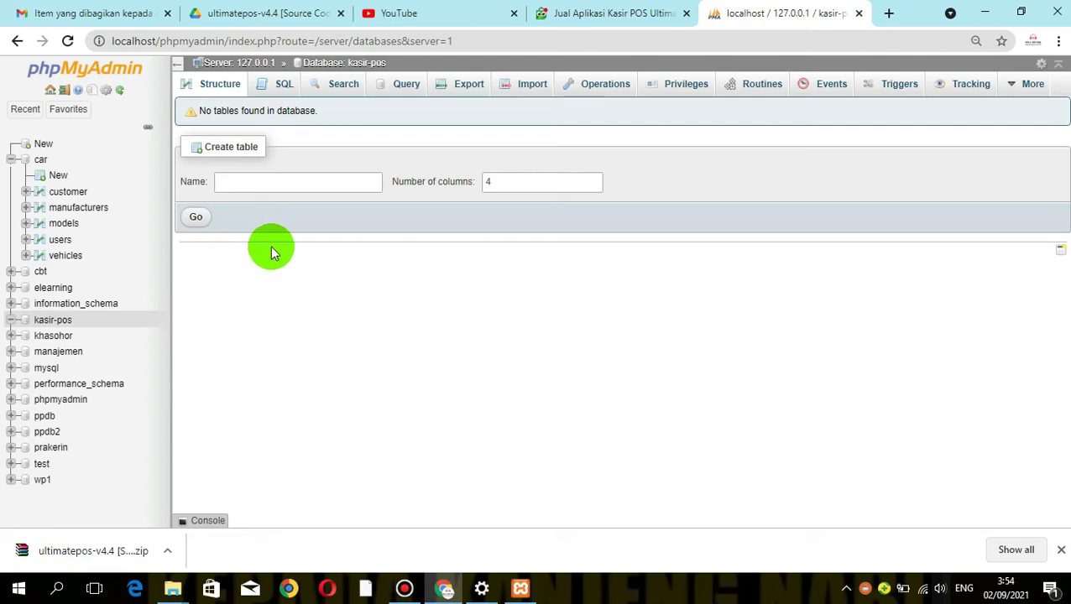
On kasir-pos's Import page, choose database.sql from Videos\ultimatepos-v4.4\ultimatepos-v4.4
left_click(529, 89)
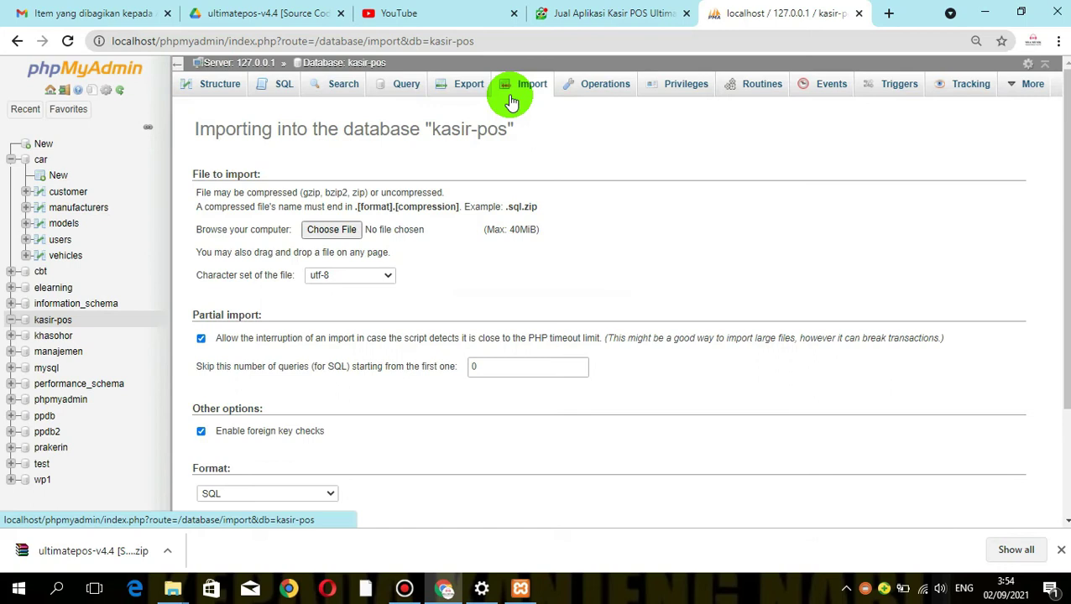
left_click(340, 229)
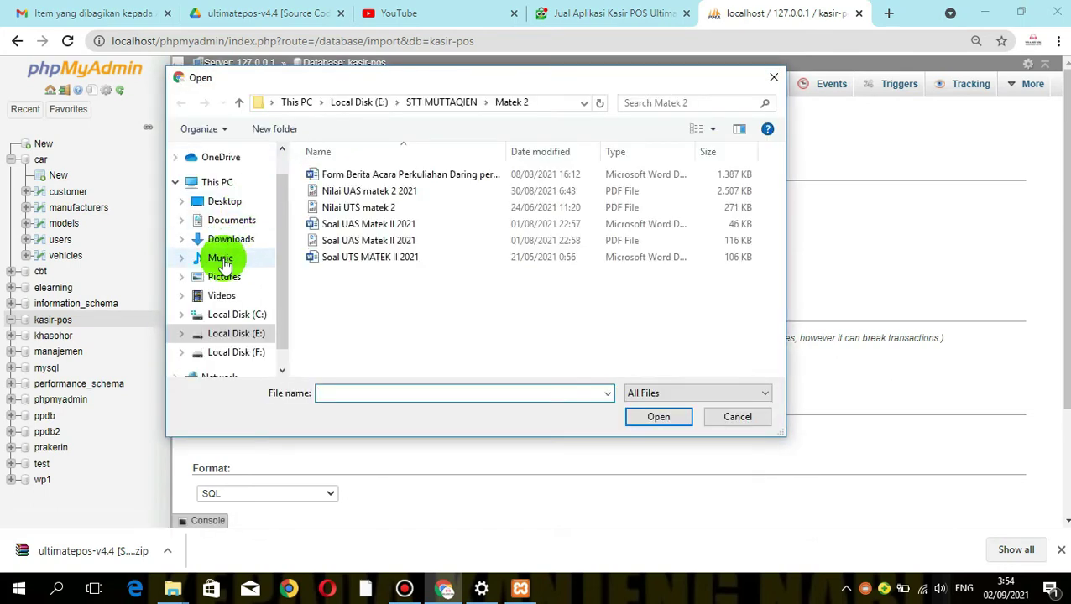
left_click(216, 302)
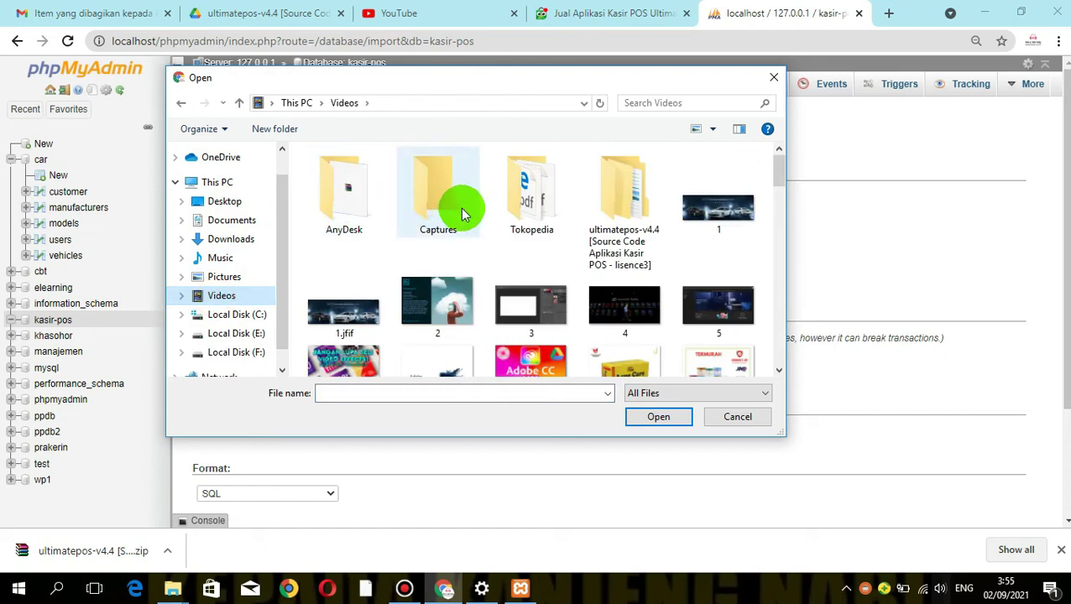
left_click(628, 197)
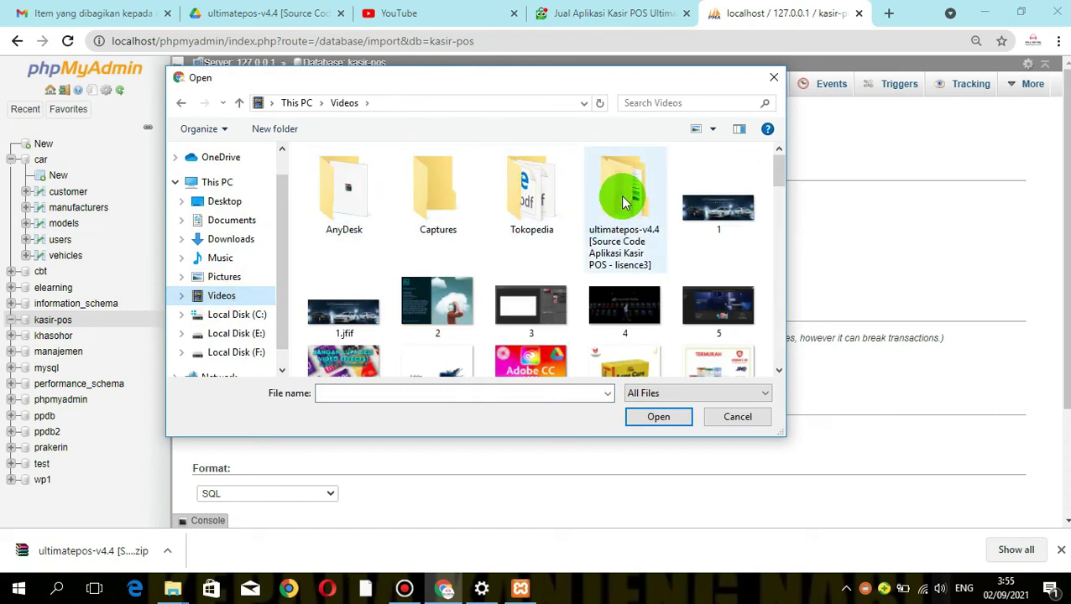
double_click(628, 197)
double_click(432, 192)
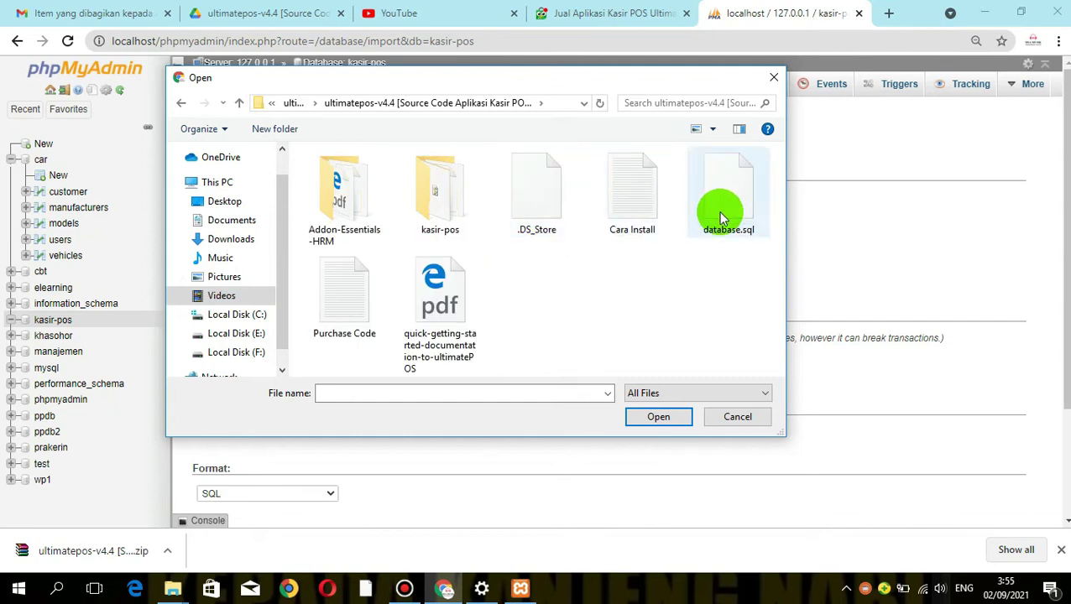
left_click(719, 208)
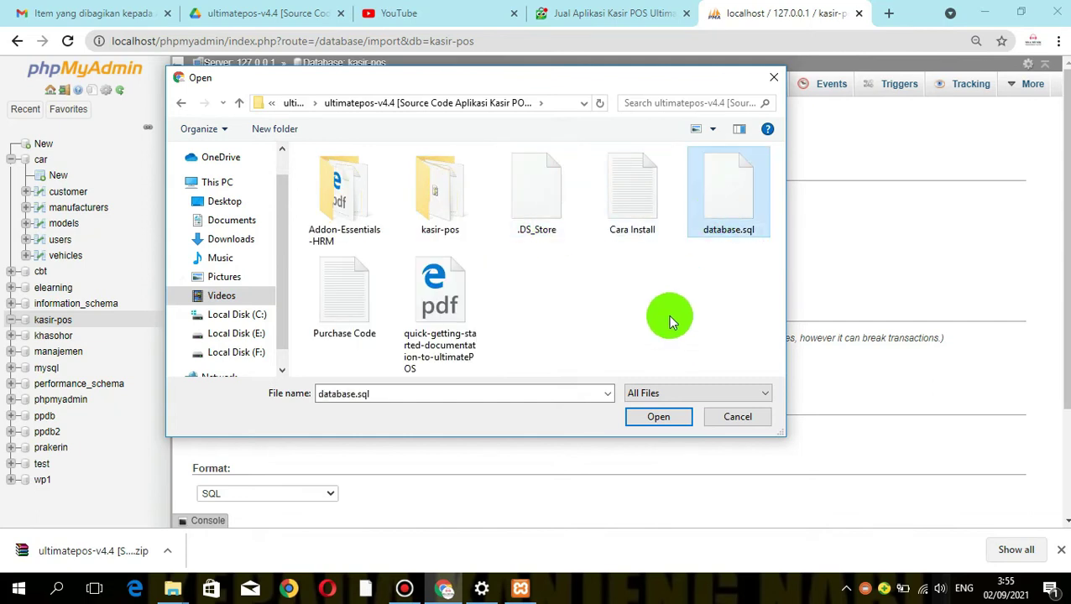
left_click(658, 417)
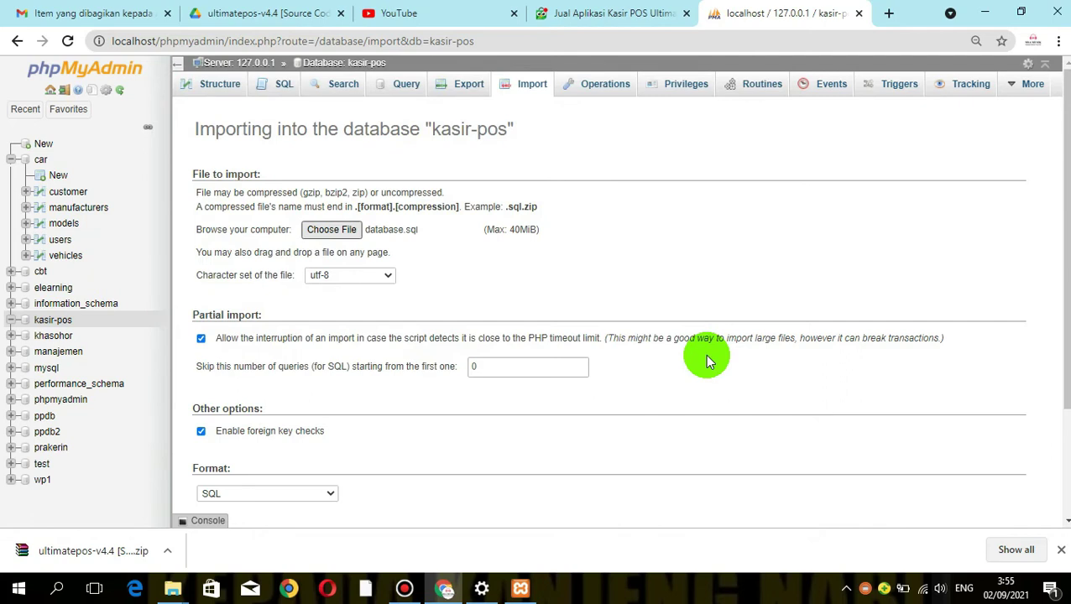
Start importing database.sql into kasir-pos and watch the upload progress
scroll(1060, 323, "down", 2)
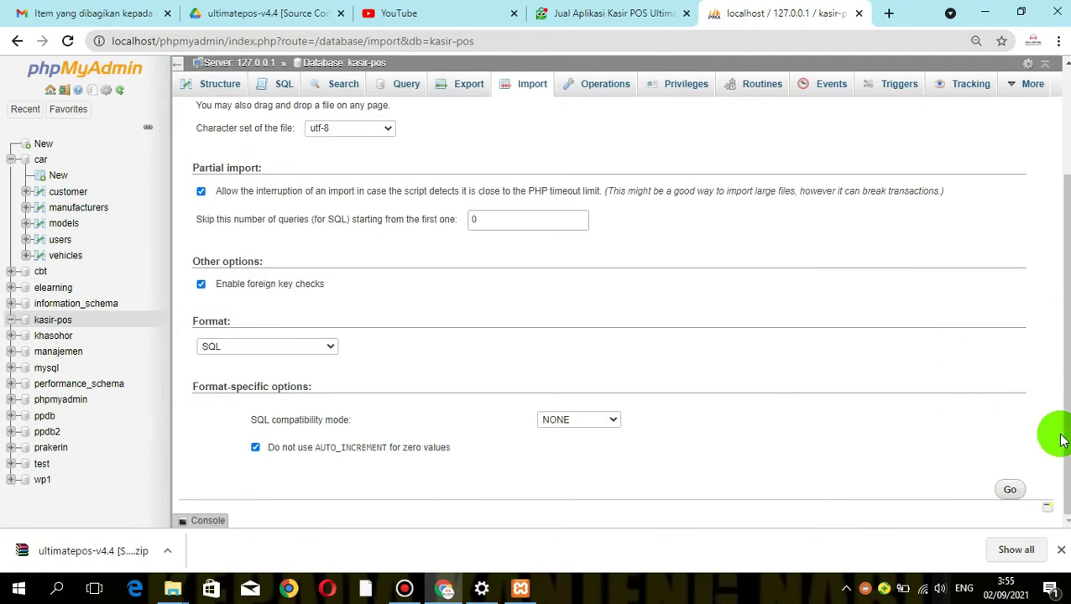
left_click(1008, 491)
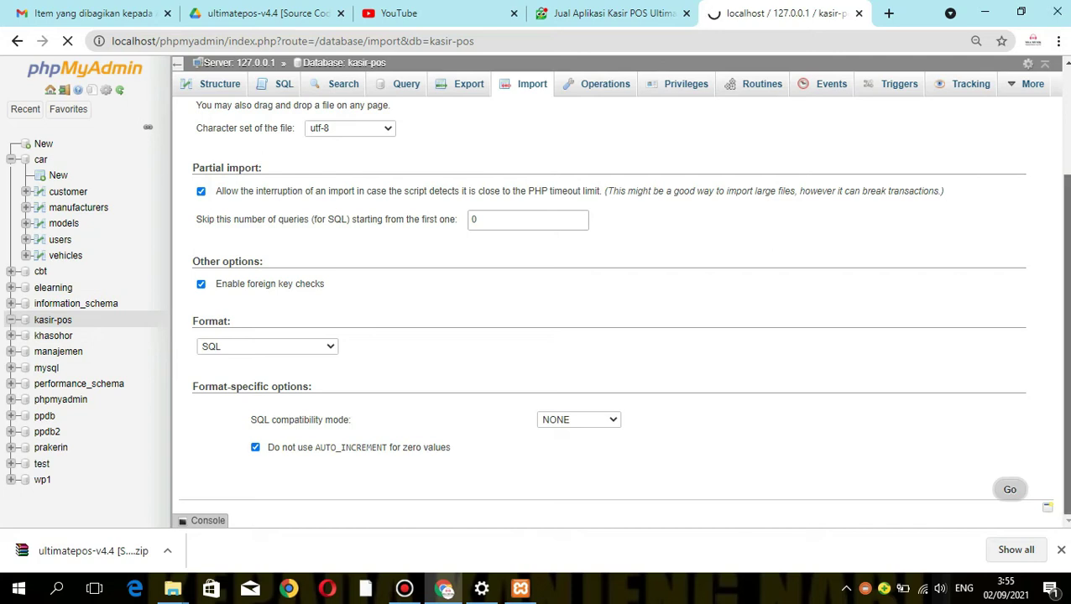
scroll(1052, 68, "up", 3)
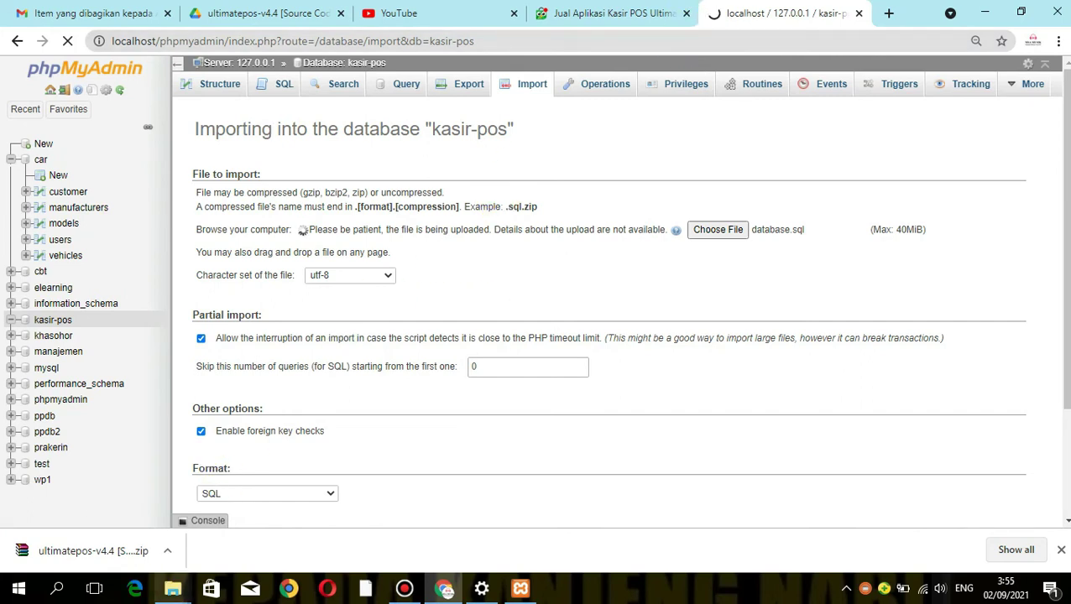
mouse_move(169, 585)
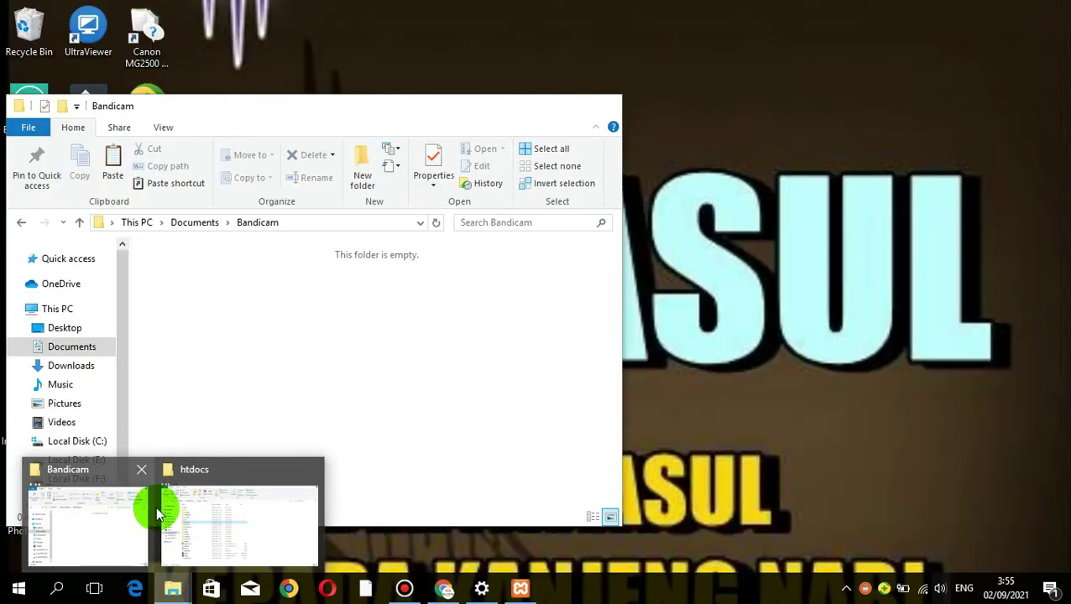
left_click(168, 507)
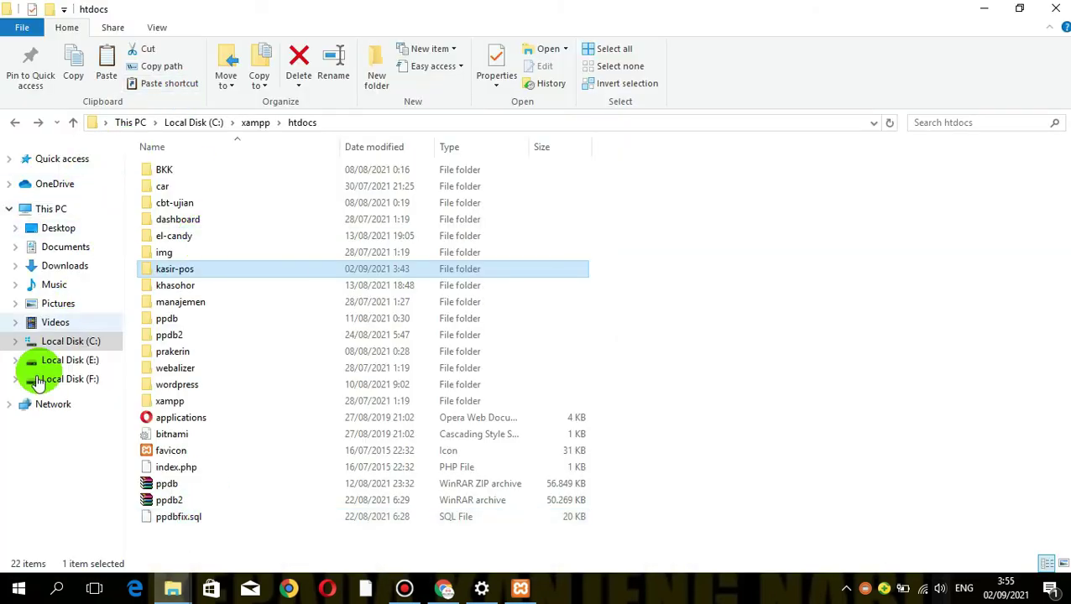
left_click(54, 323)
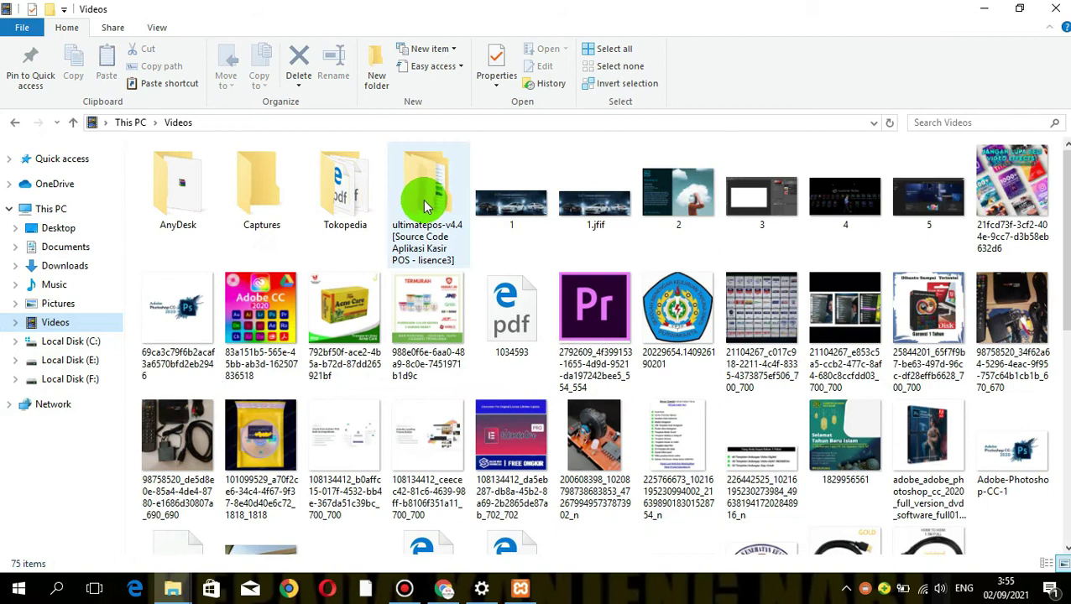
double_click(422, 198)
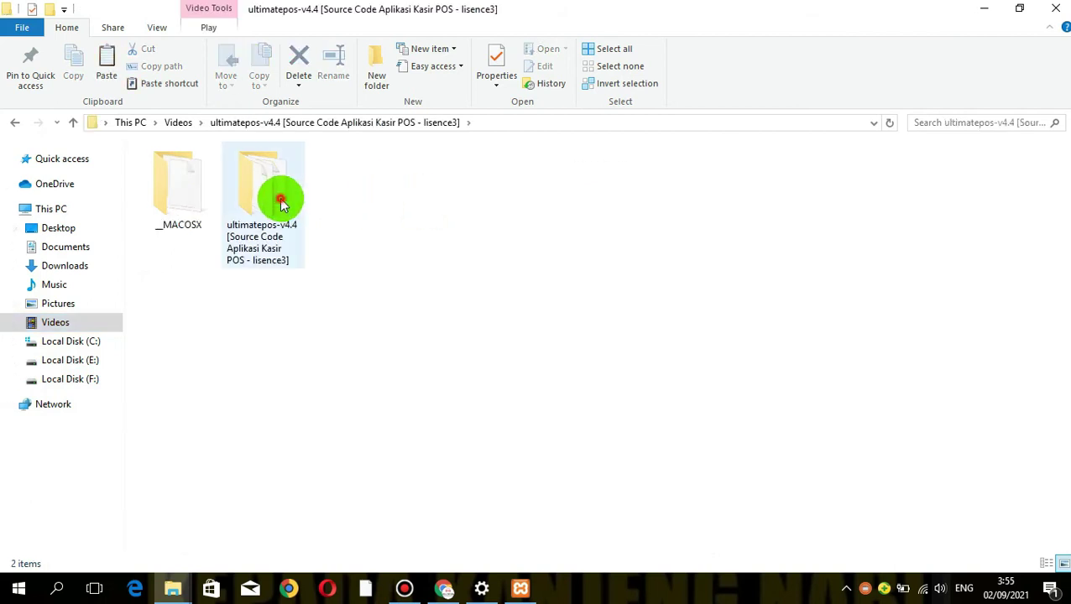
double_click(280, 200)
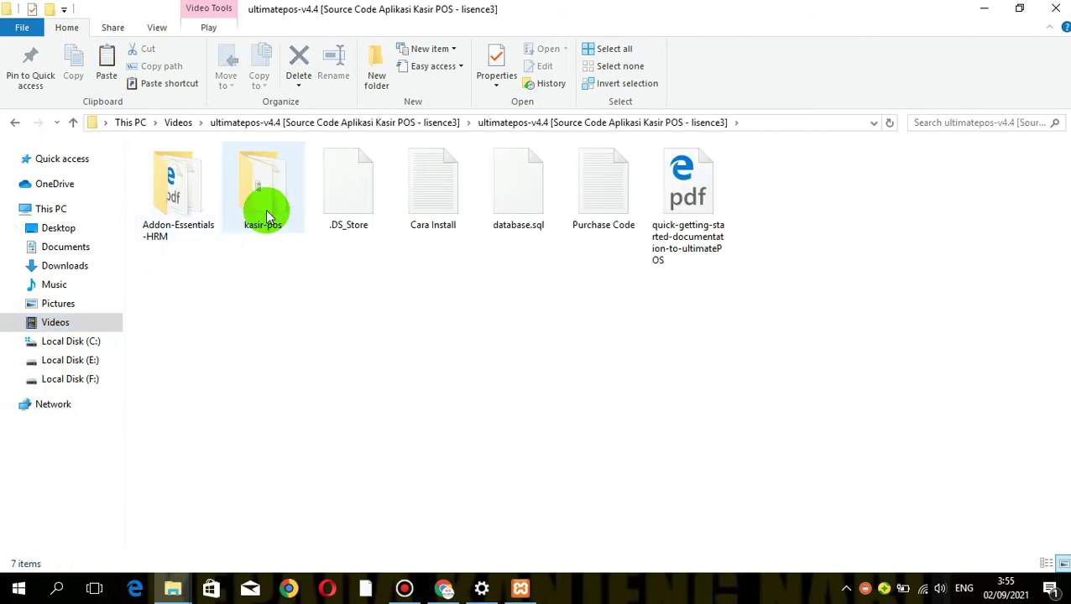
left_click(268, 190)
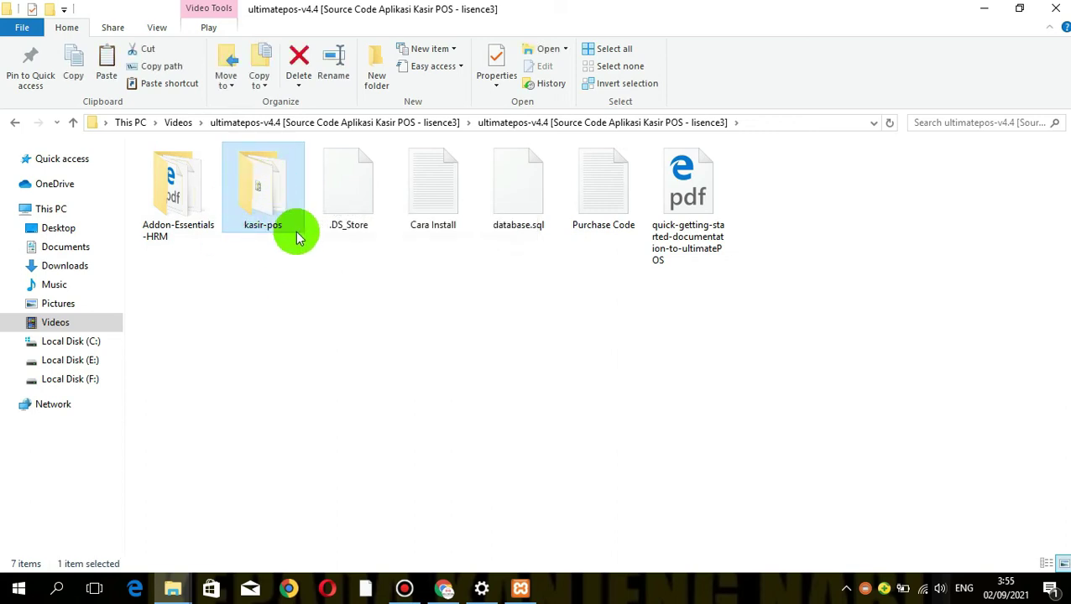
left_click(83, 346)
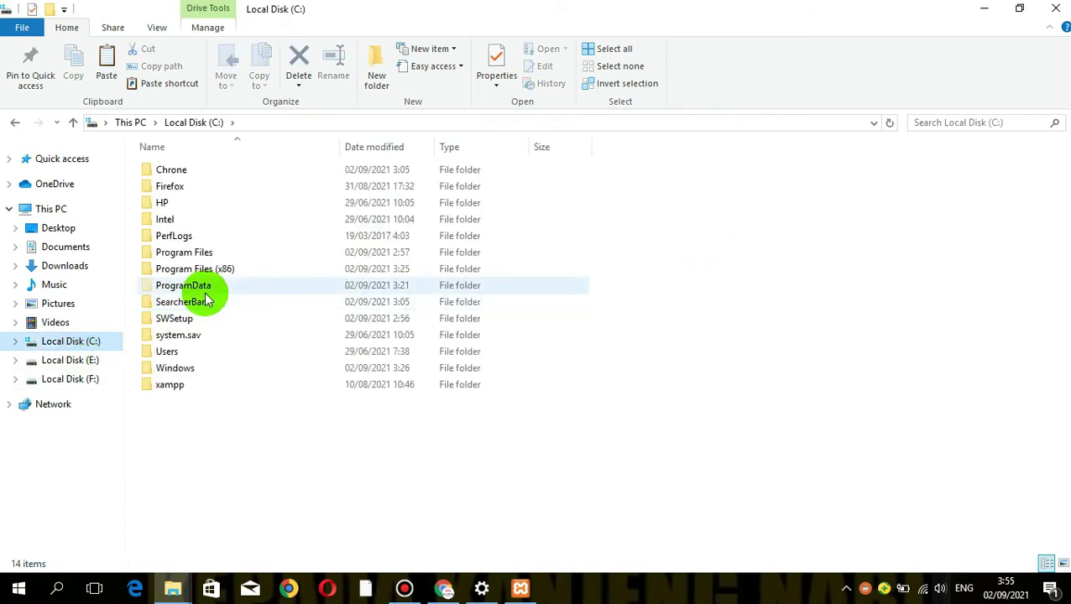
double_click(194, 387)
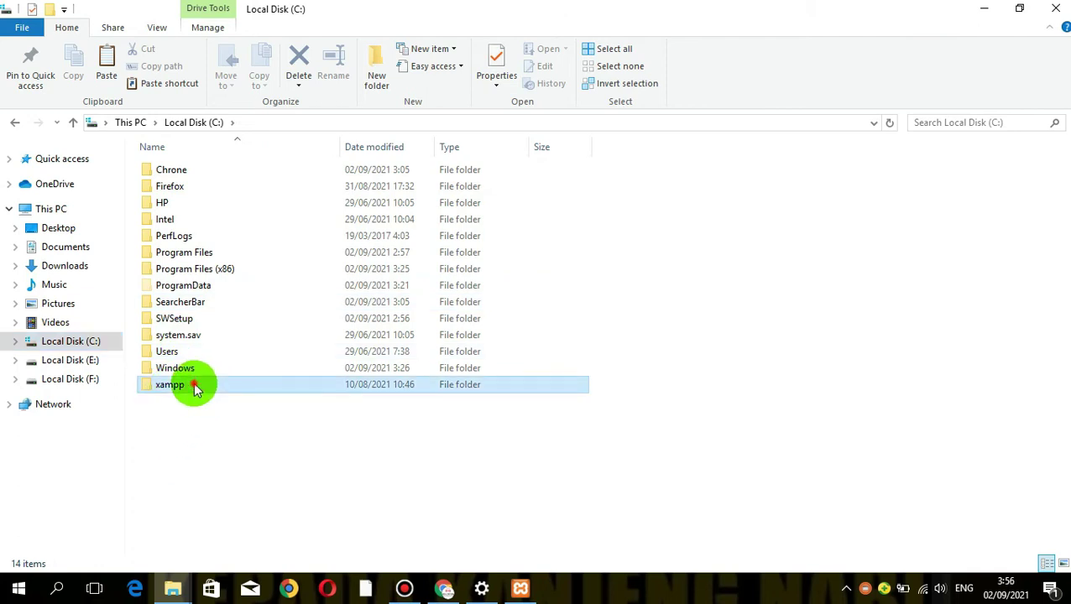
left_click(220, 250)
double_click(216, 254)
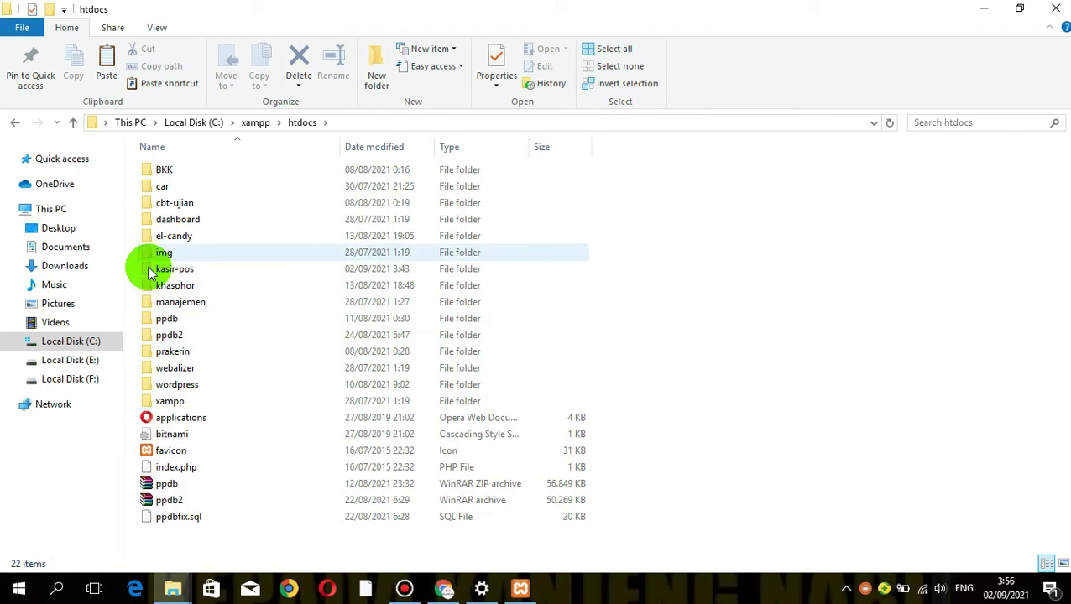
left_click(443, 590)
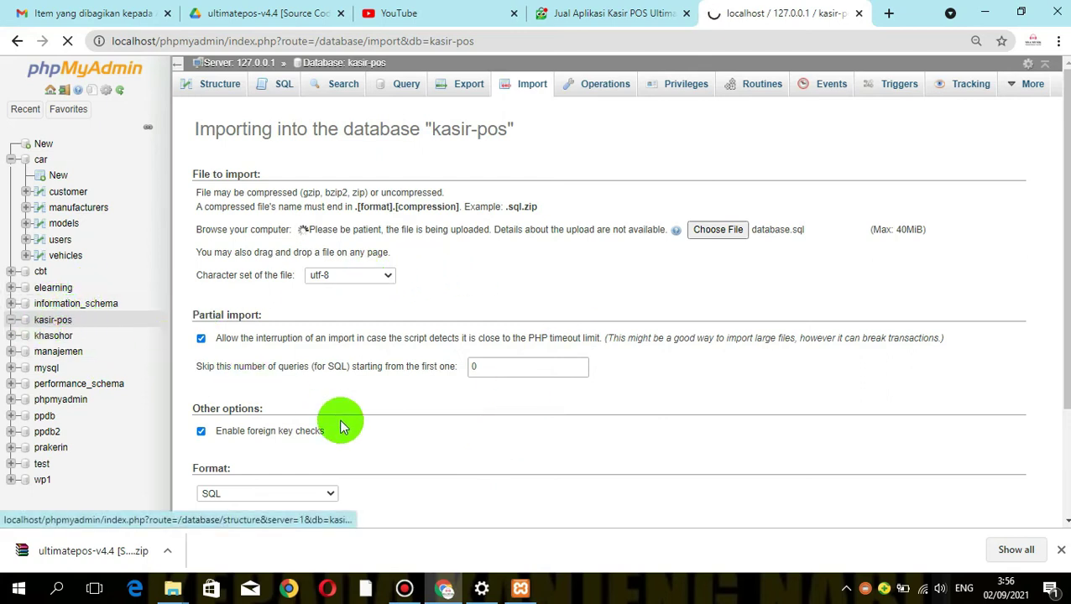
mouse_move(172, 588)
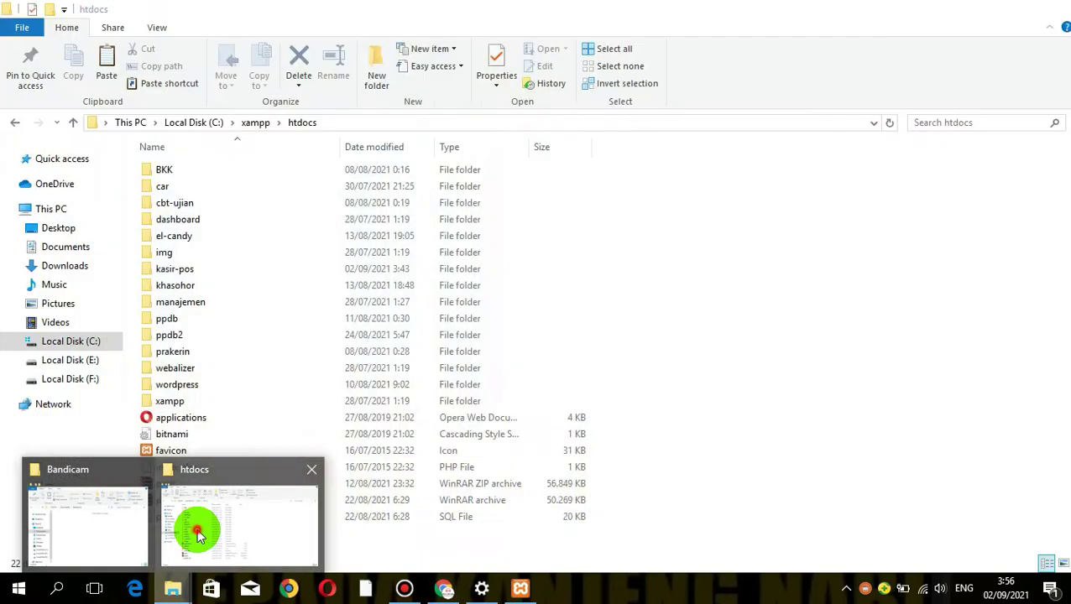
left_click(199, 536)
In htdocs\kasir-pos, attempt renaming .env.example to .env, then open .env.example in Notepad++
left_click(184, 271)
double_click(184, 271)
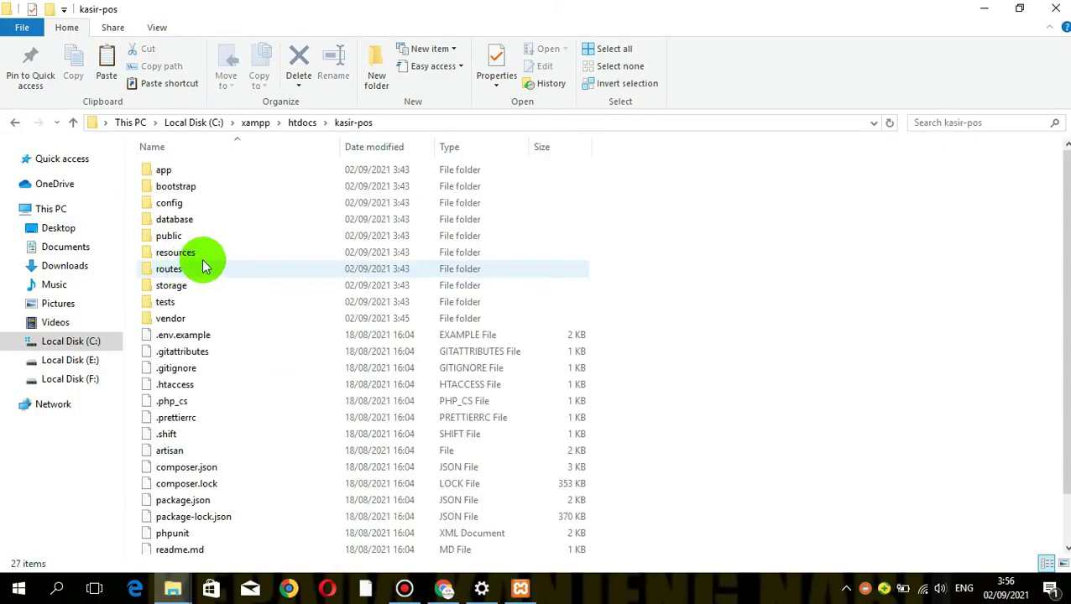
left_click(186, 340)
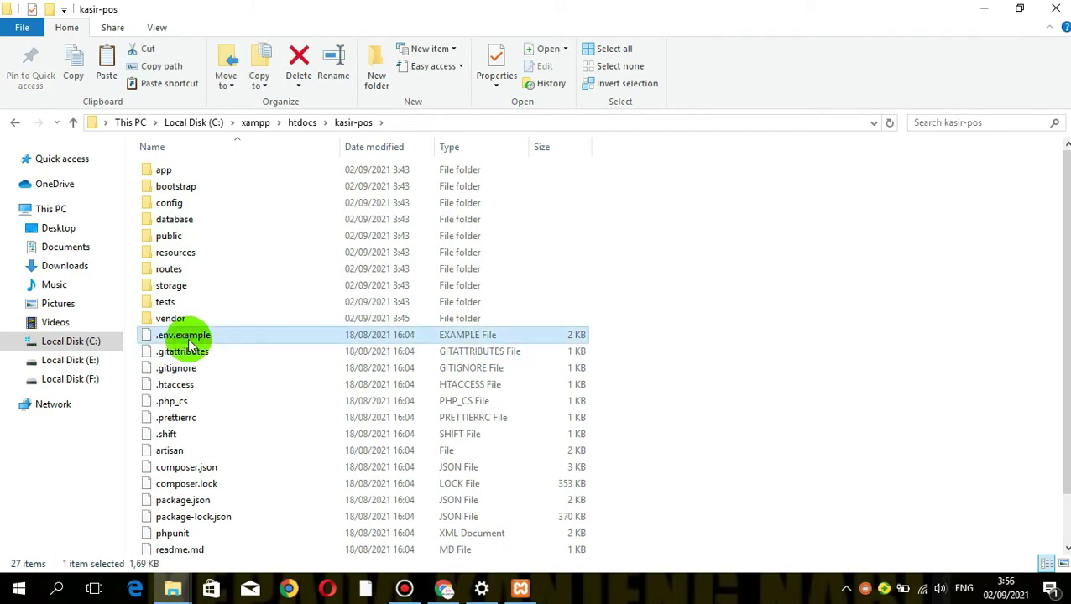
right_click(188, 345)
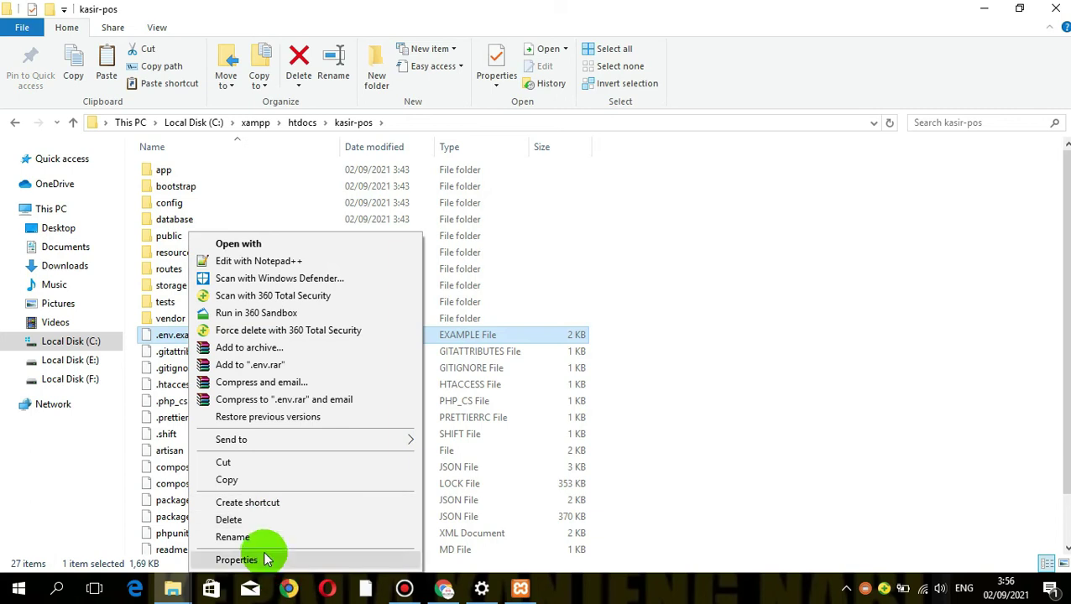
left_click(256, 542)
left_click(225, 335)
key("BackSpace")
key("BackSpace")
key("BackSpace")
key("BackSpace")
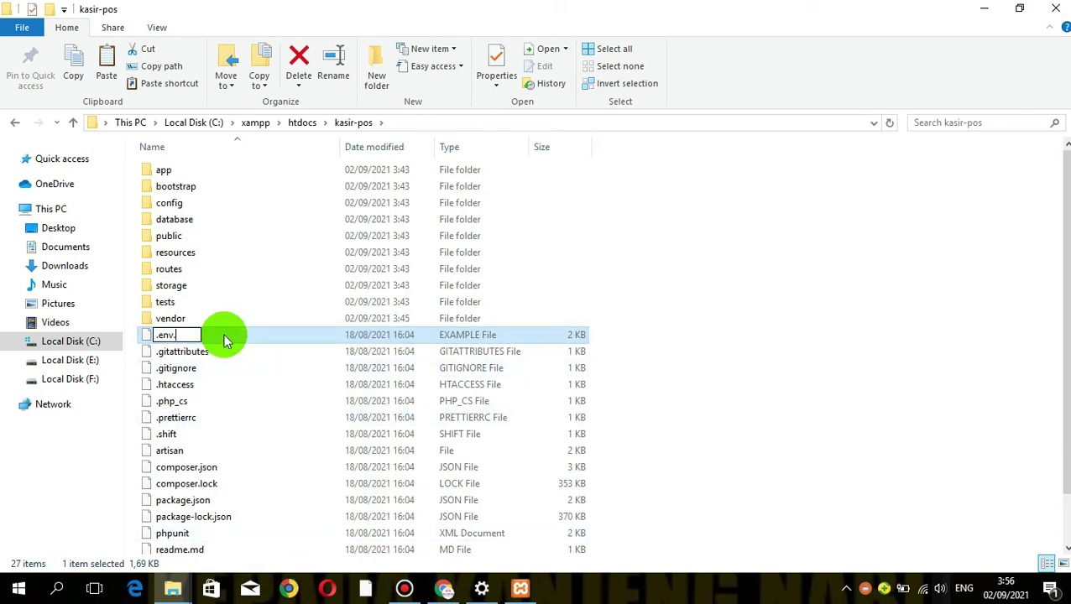
left_click(260, 359)
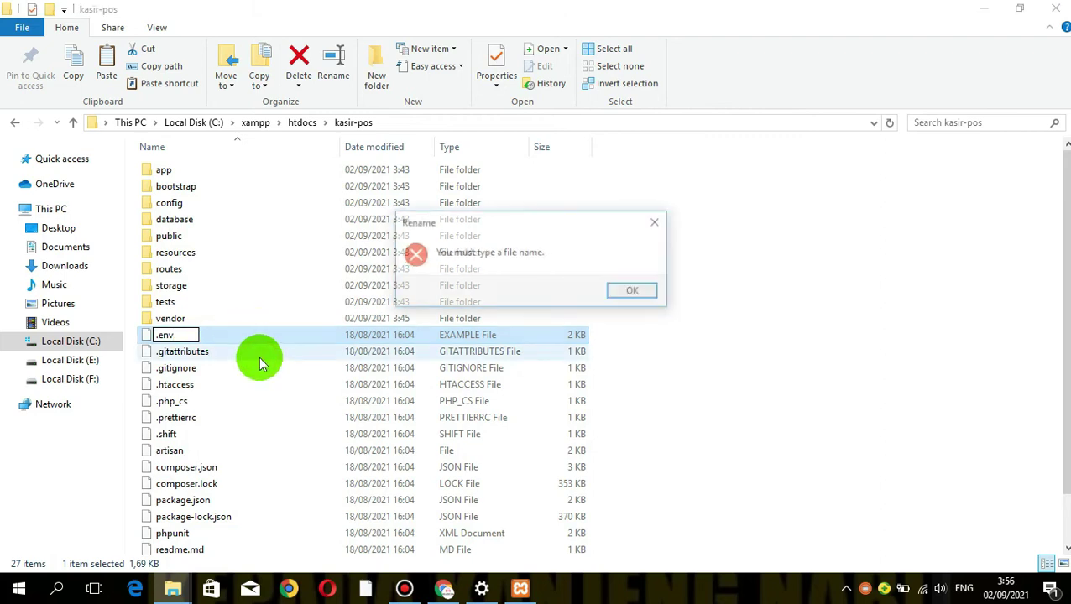
left_click(631, 291)
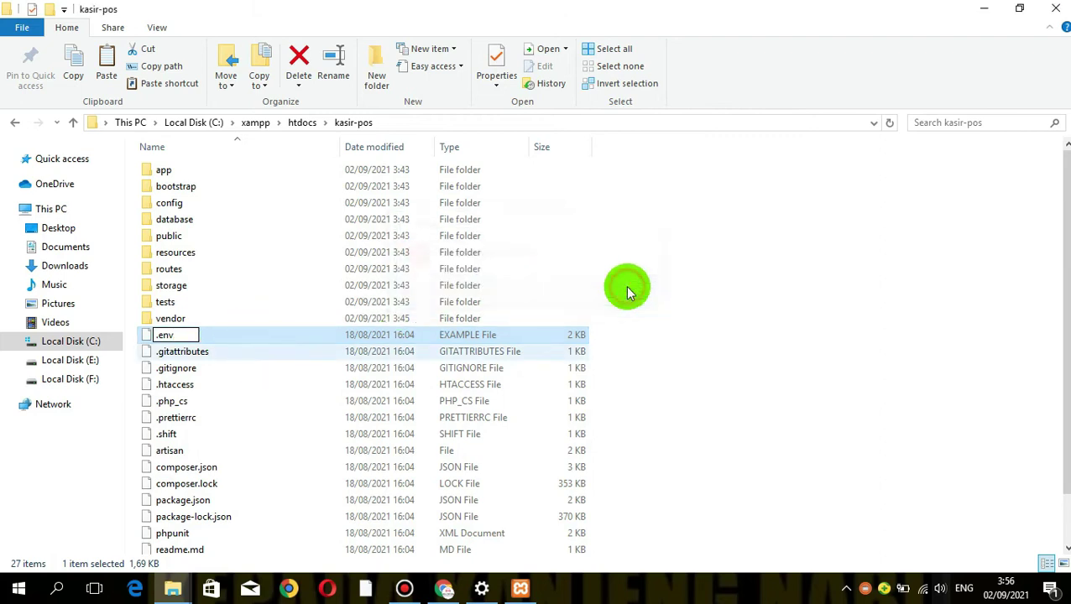
right_click(186, 339)
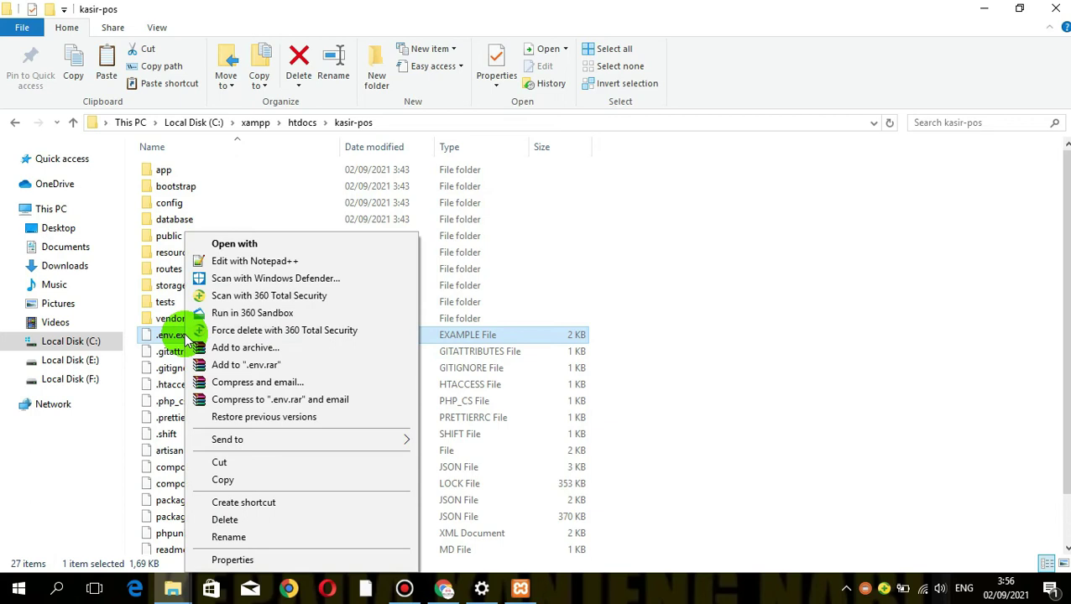
left_click(242, 265)
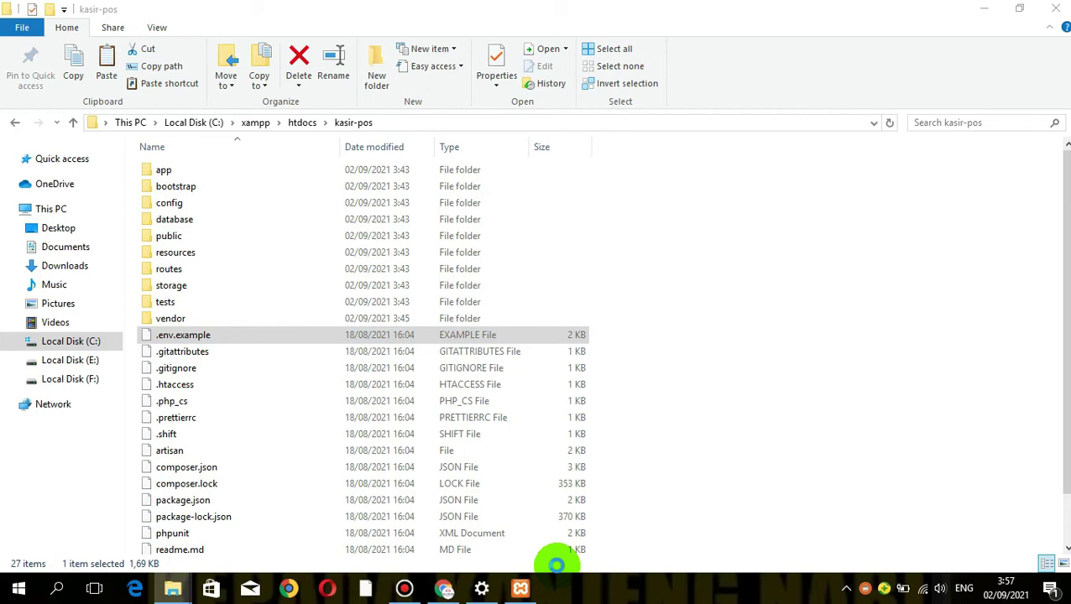
Decline the Notepad++ update download and return to the .env.example text
left_click(547, 347)
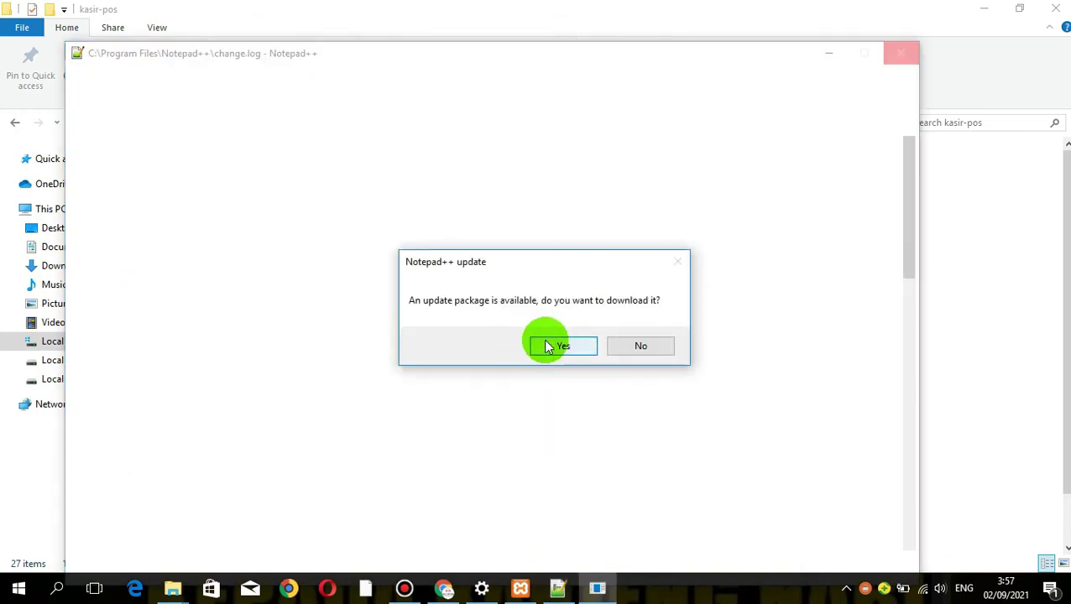
left_click(624, 345)
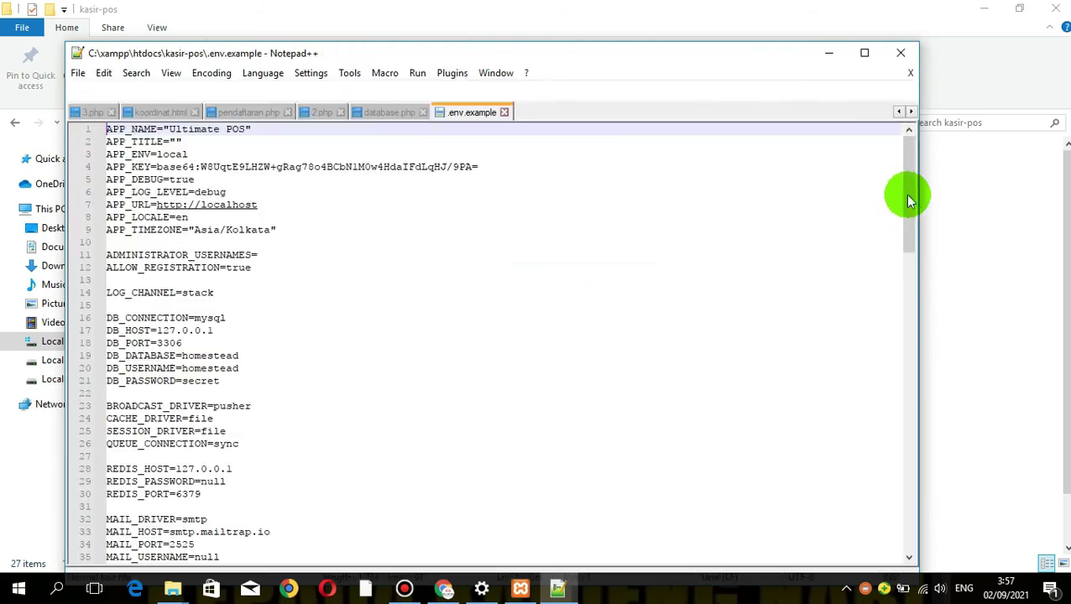
left_click(235, 309)
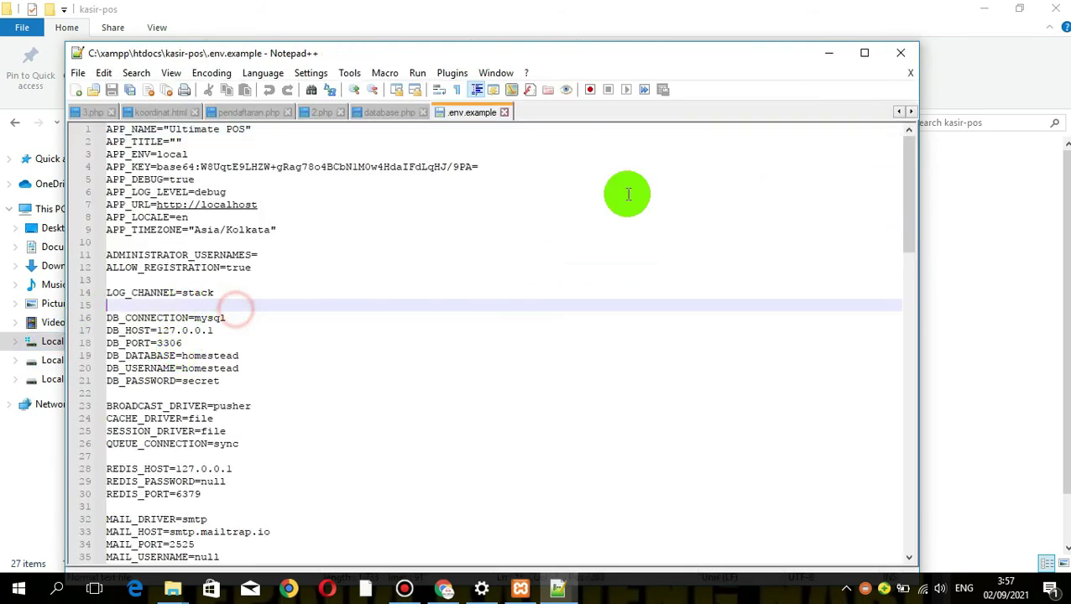
mouse_move(907, 199)
left_mouse_down()
mouse_move(907, 220)
mouse_move(904, 178)
mouse_move(900, 225)
mouse_move(899, 201)
left_mouse_up()
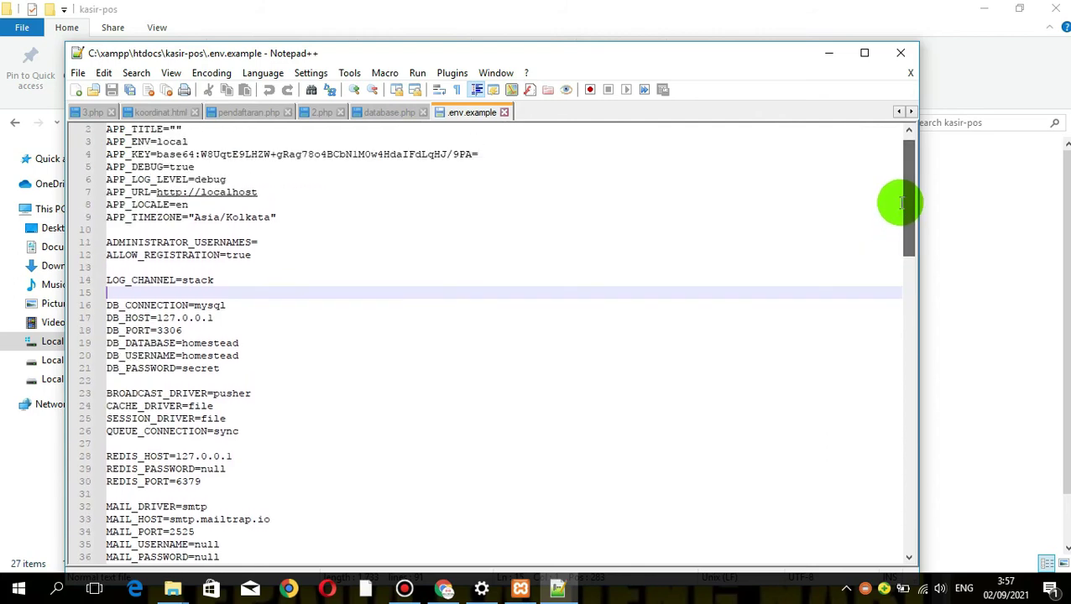
Set DB_DATABASE to kasir-pos, DB_USERNAME to root, and clear DB_PASSWORD
left_click(241, 339)
key("BackSpace")
key("BackSpace")
key("BackSpace")
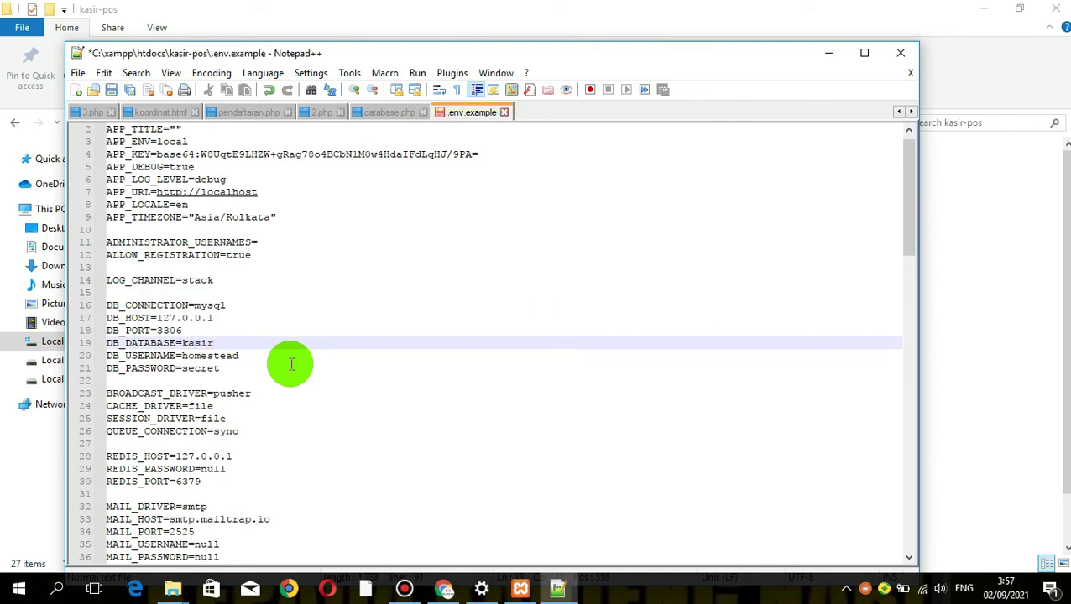
type("kasir-p")
key("Escape")
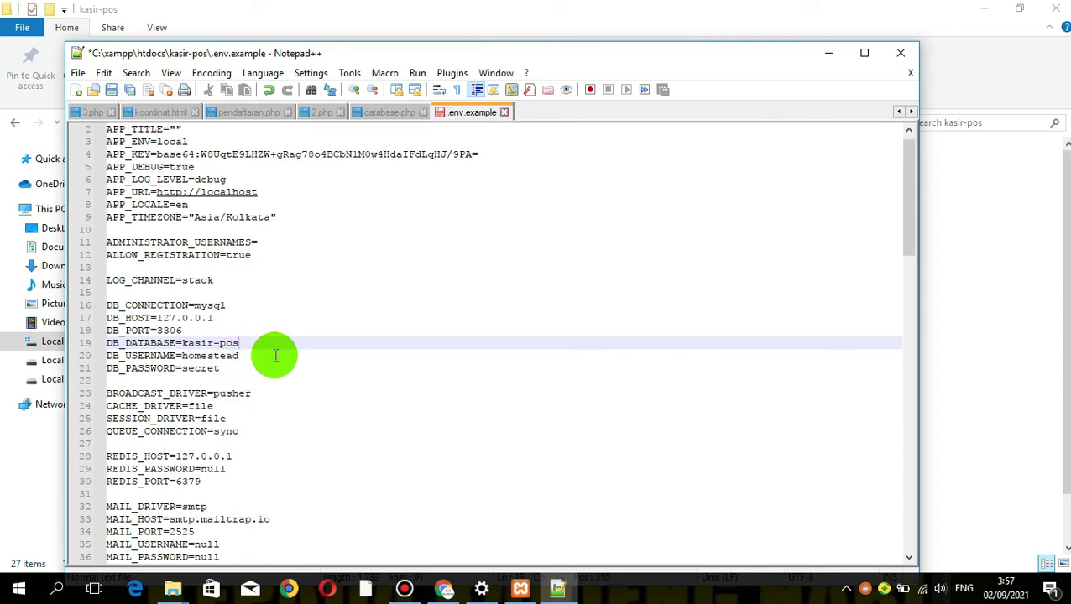
left_click(275, 356)
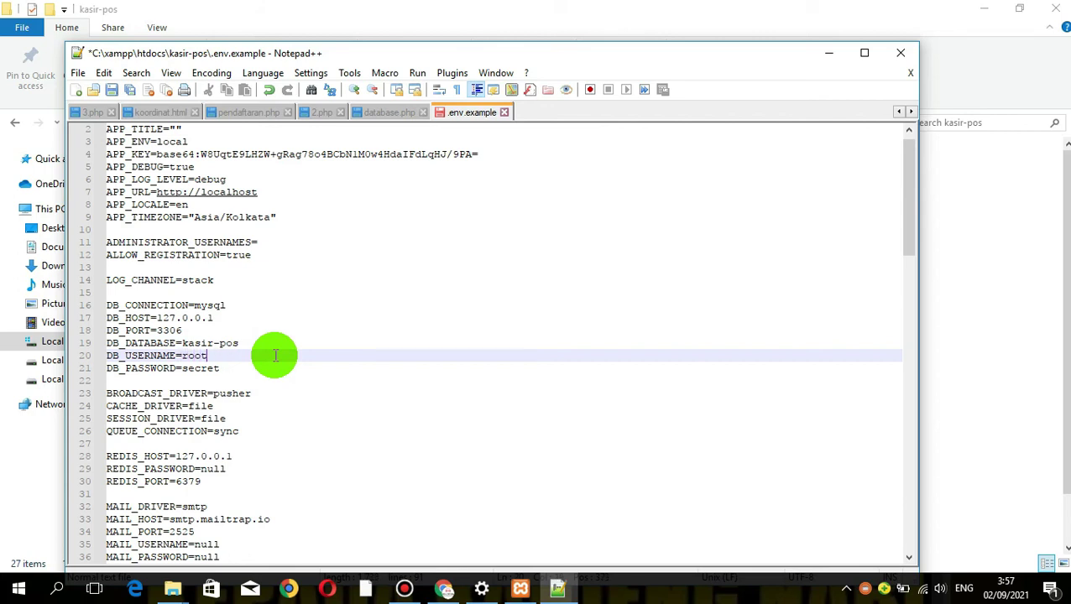
key("Down")
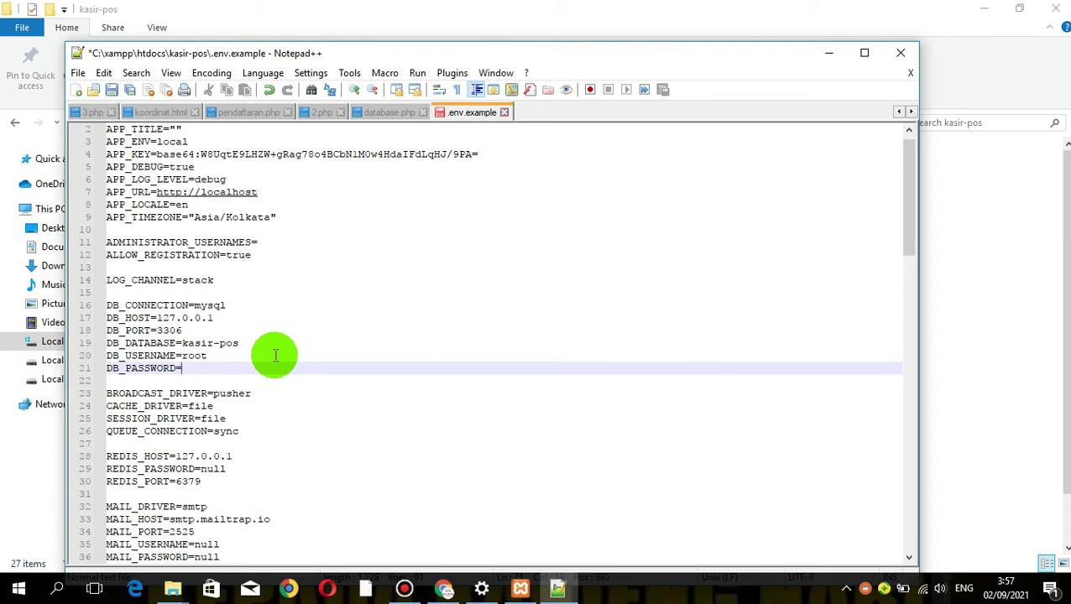
Save the edited .env.example file and hide the editor
left_click(353, 408)
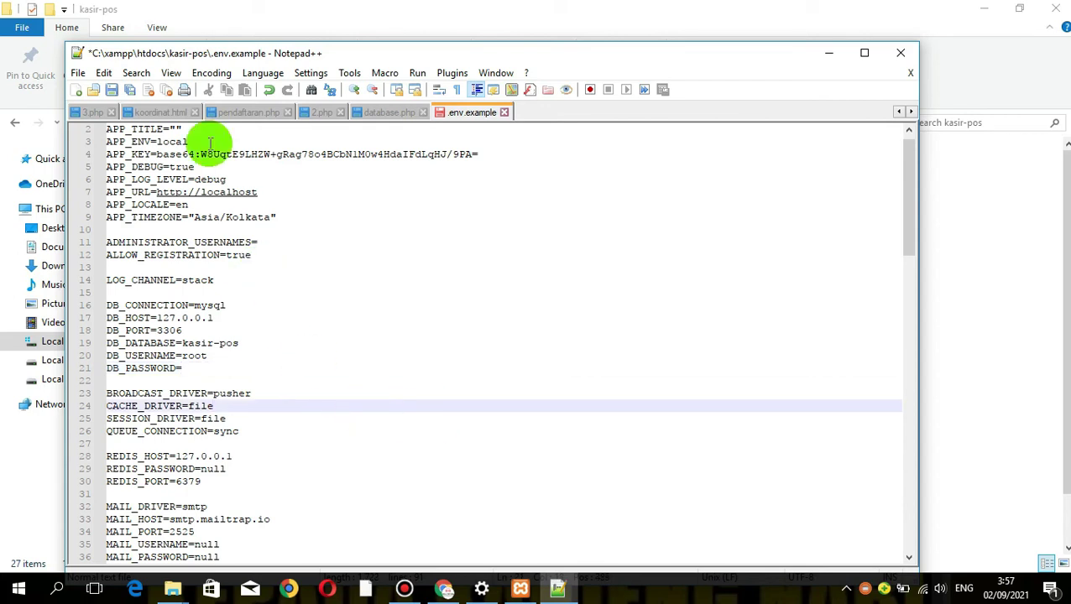
left_click(111, 90)
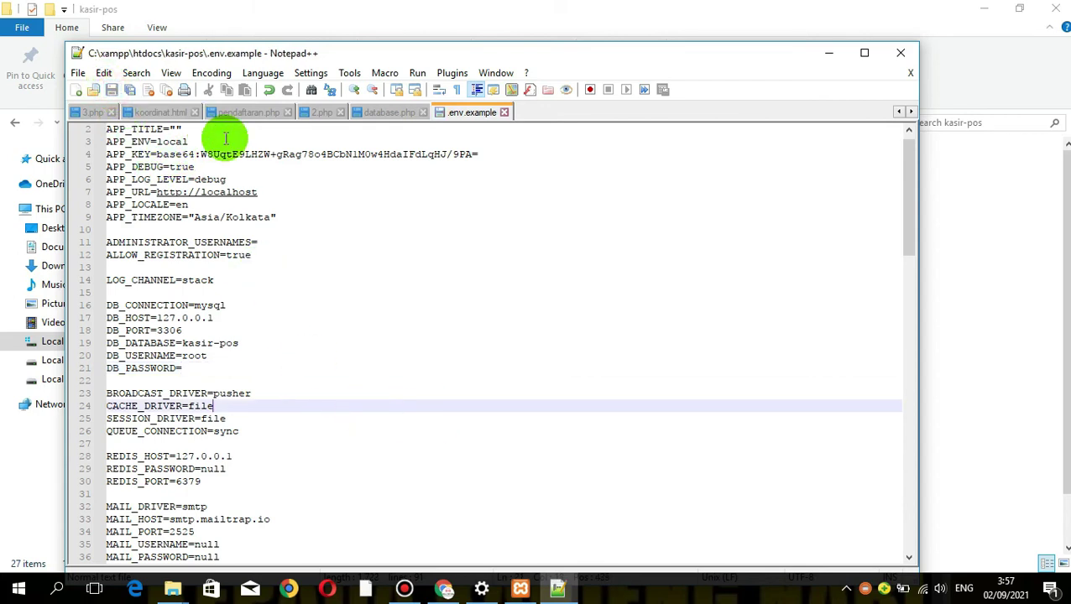
left_click(823, 57)
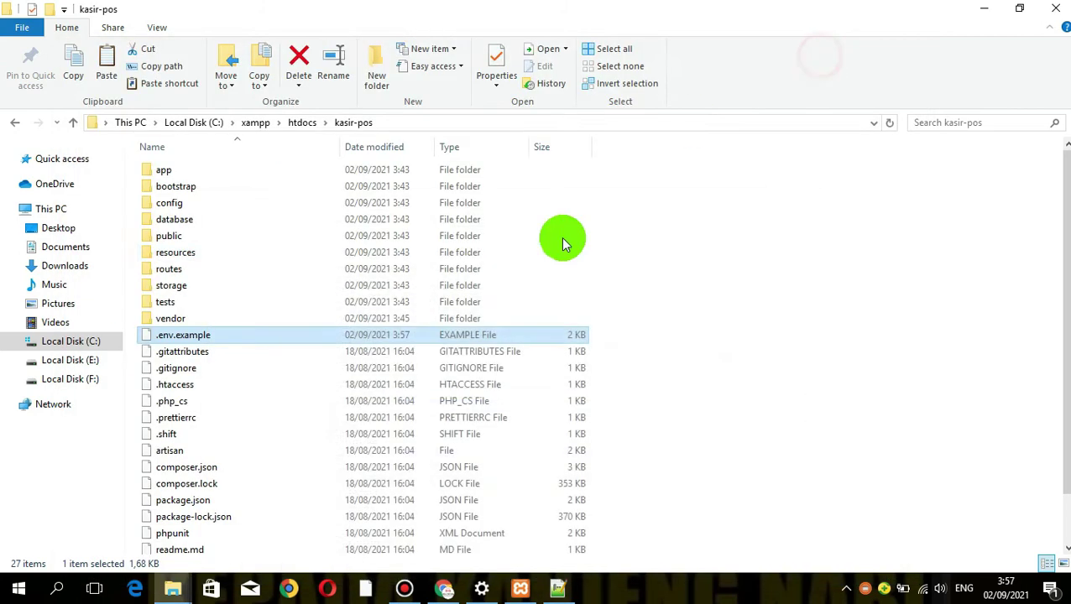
Begin renaming .env.example, closing the Notepad++ editor that holds it, and confirm the extension change
right_click(181, 336)
left_click(243, 541)
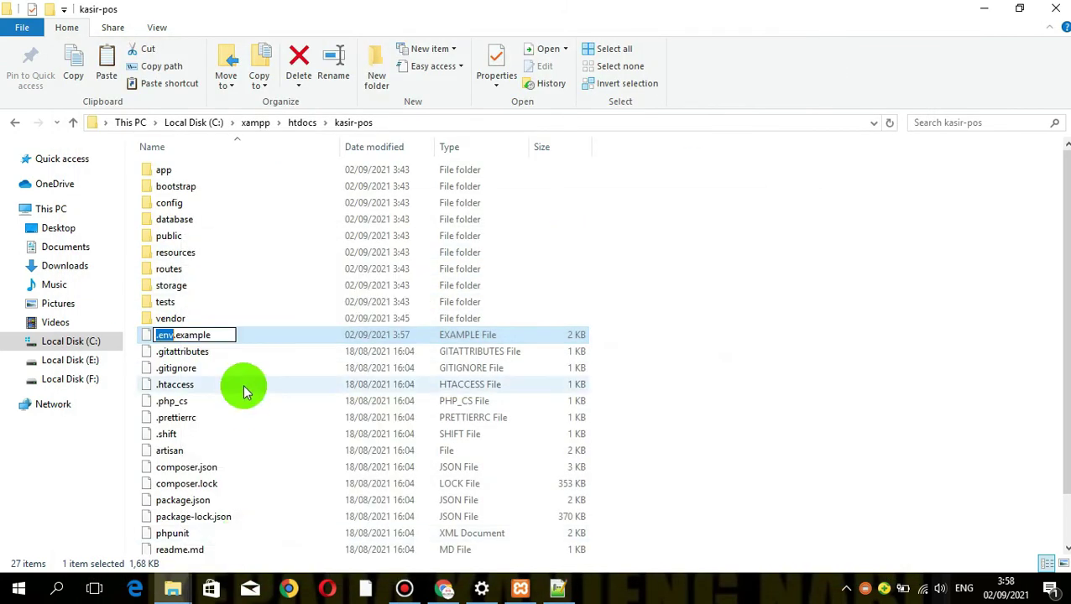
left_click(221, 334)
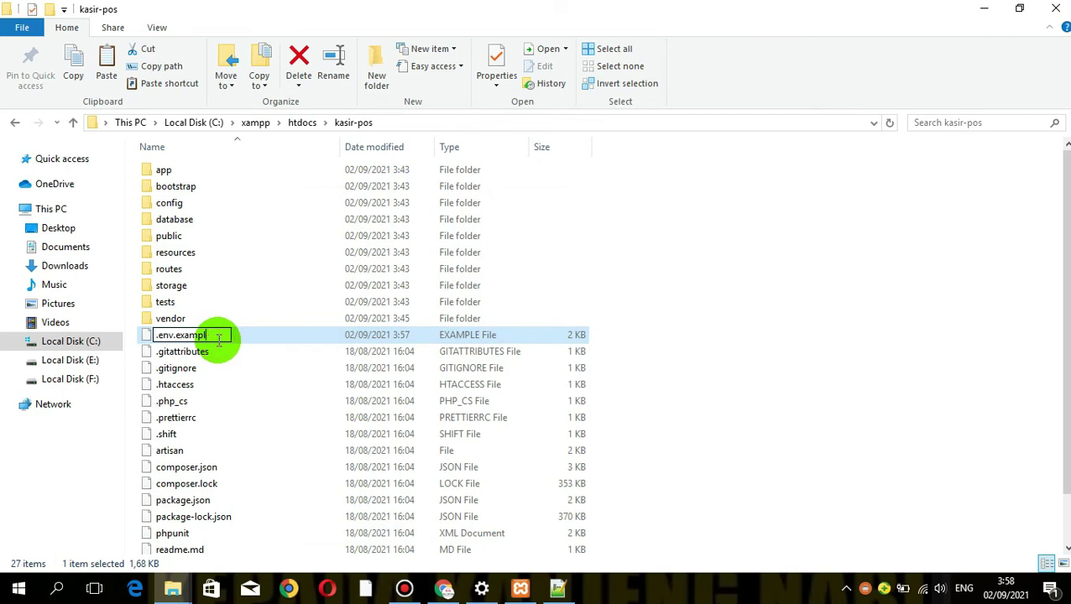
left_click(558, 589)
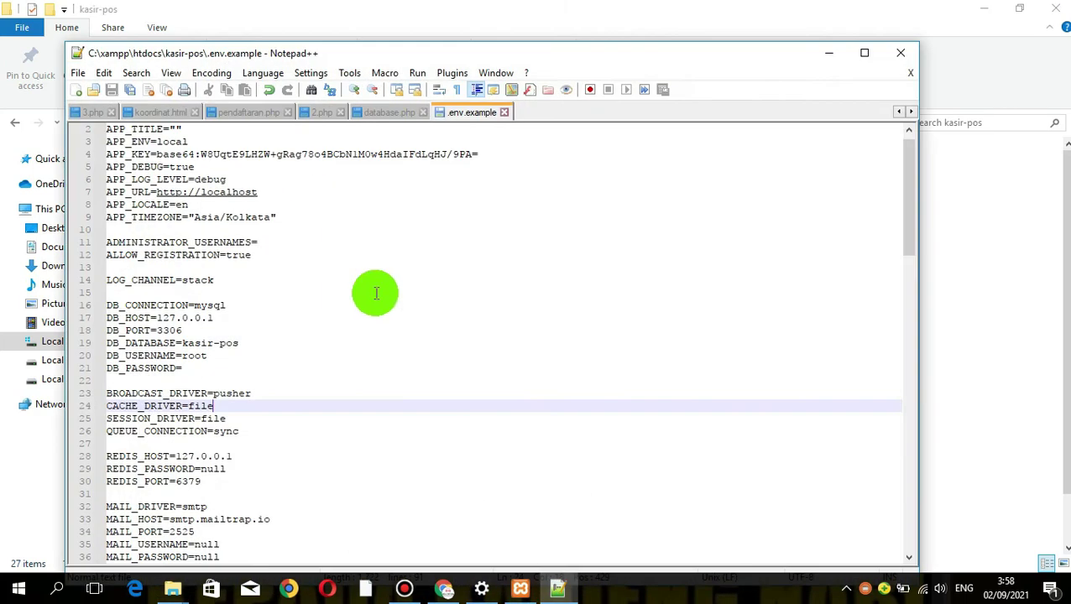
left_click(902, 53)
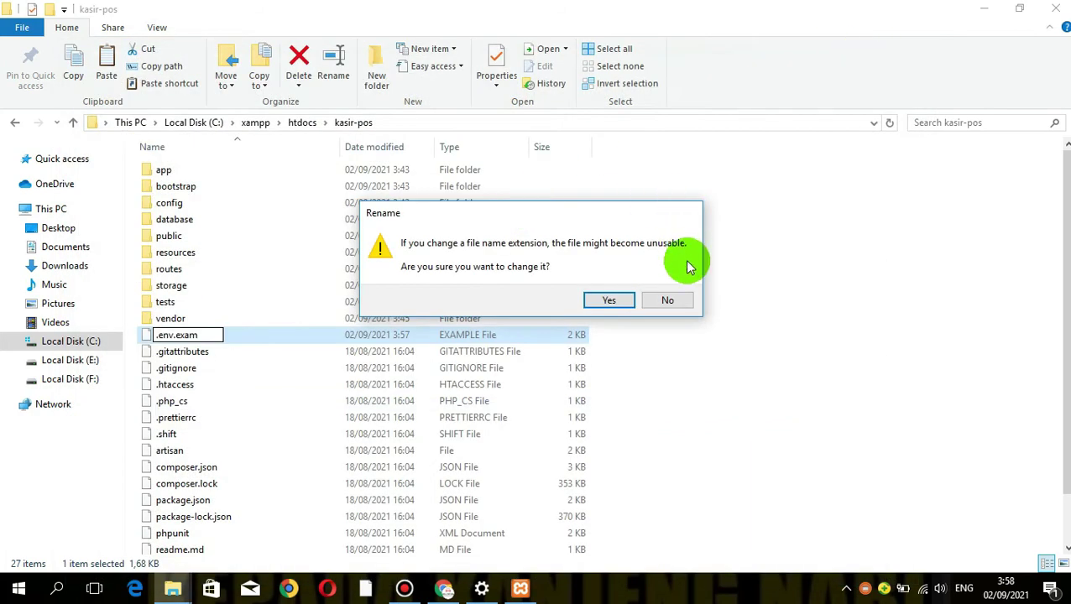
left_click(609, 300)
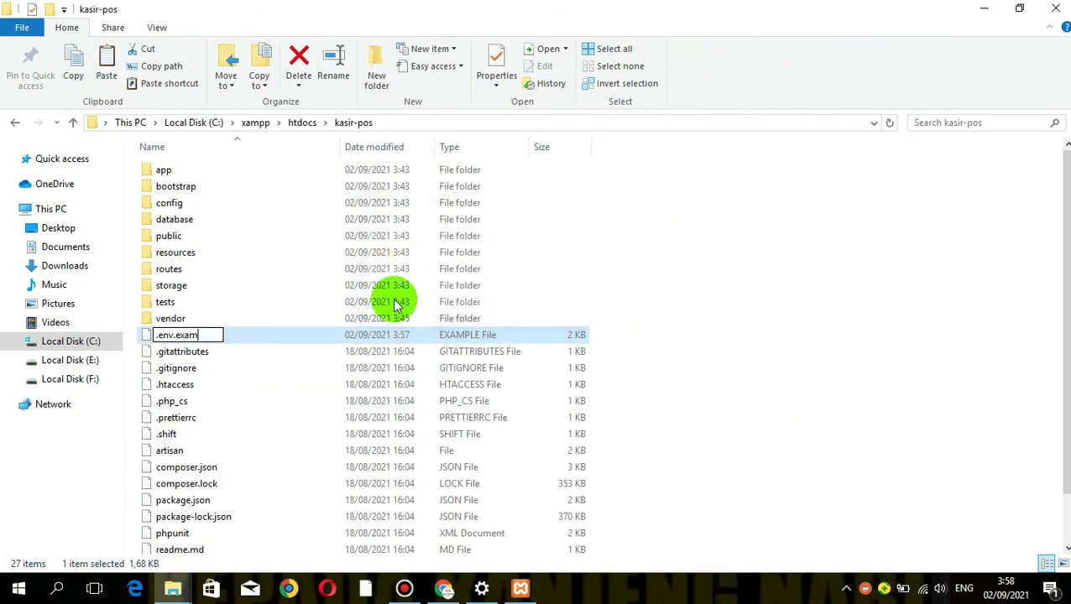
Shorten the .env.exam file name further, dismissing the missing file name error
right_click(216, 341)
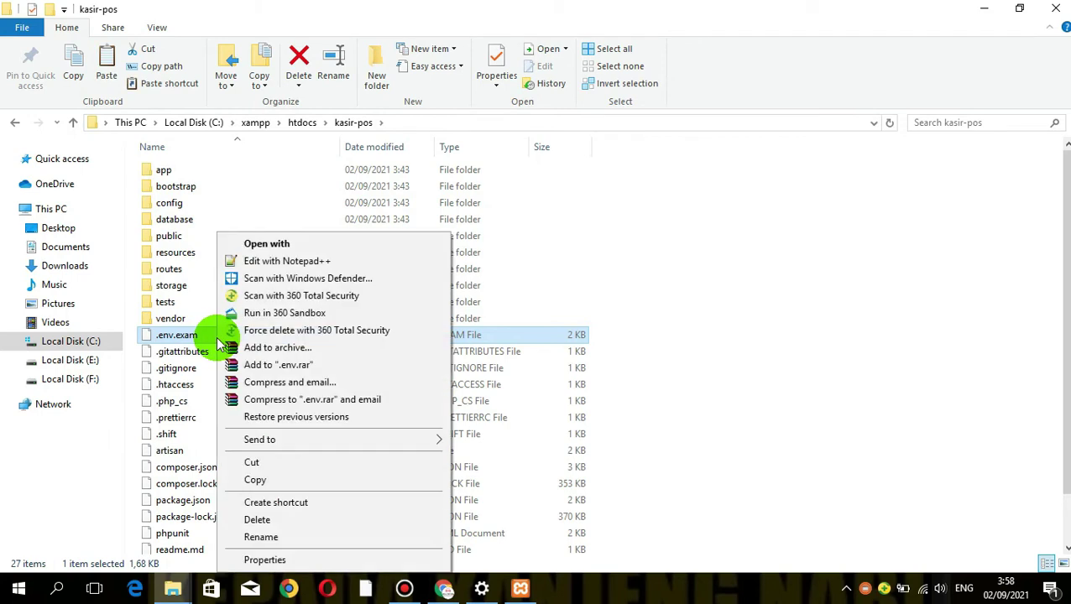
left_click(261, 537)
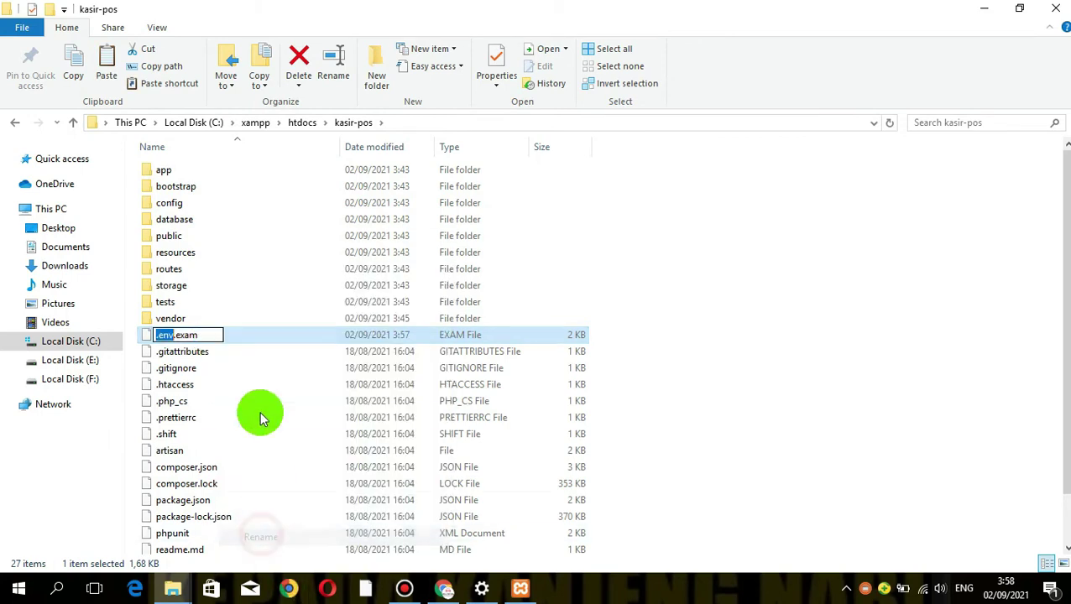
left_click(206, 337)
key("BackSpace")
key("BackSpace")
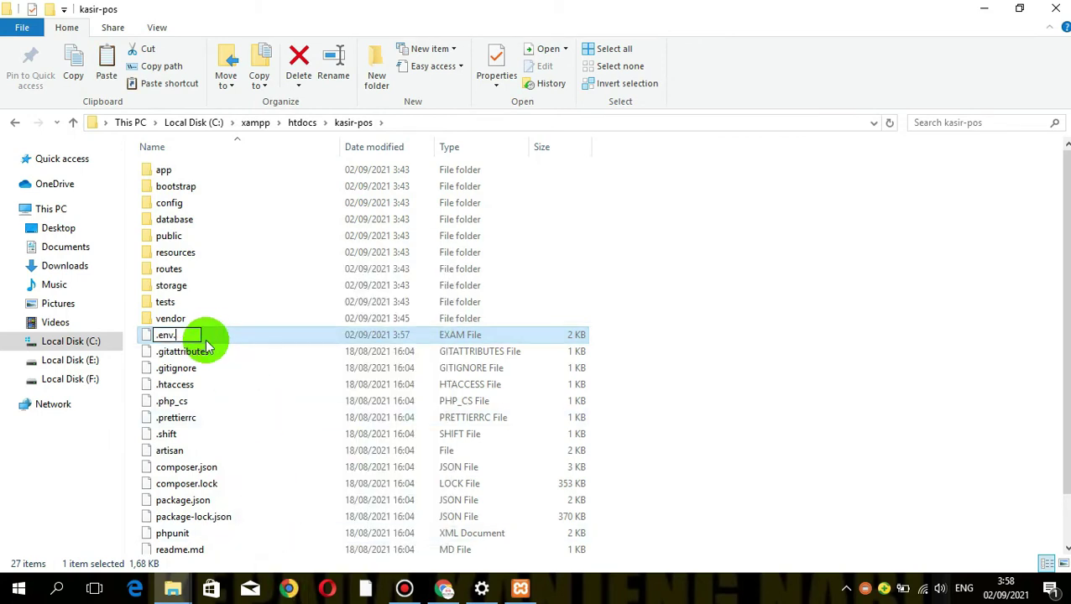
left_click(225, 370)
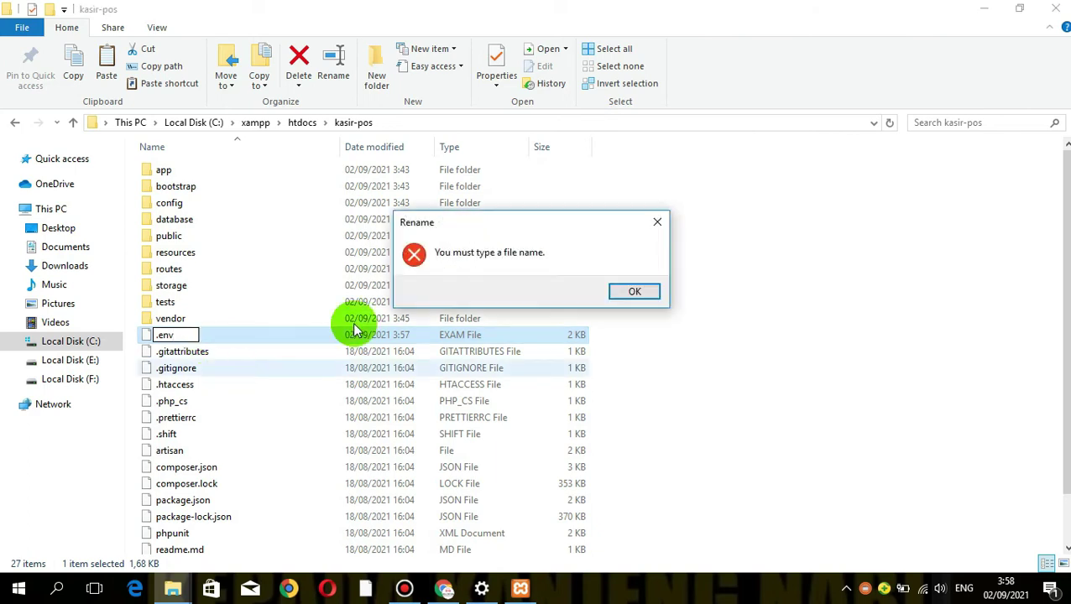
left_click(629, 290)
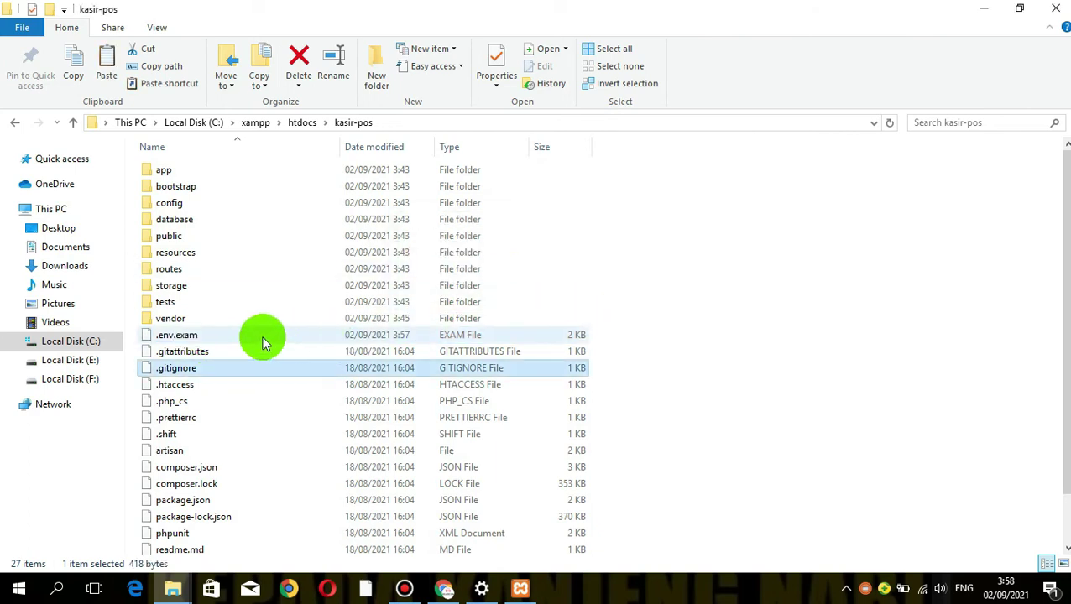
left_click(263, 336)
Finish renaming the file to .env, confirm the warning, and return to phpMyAdmin
right_click(265, 338)
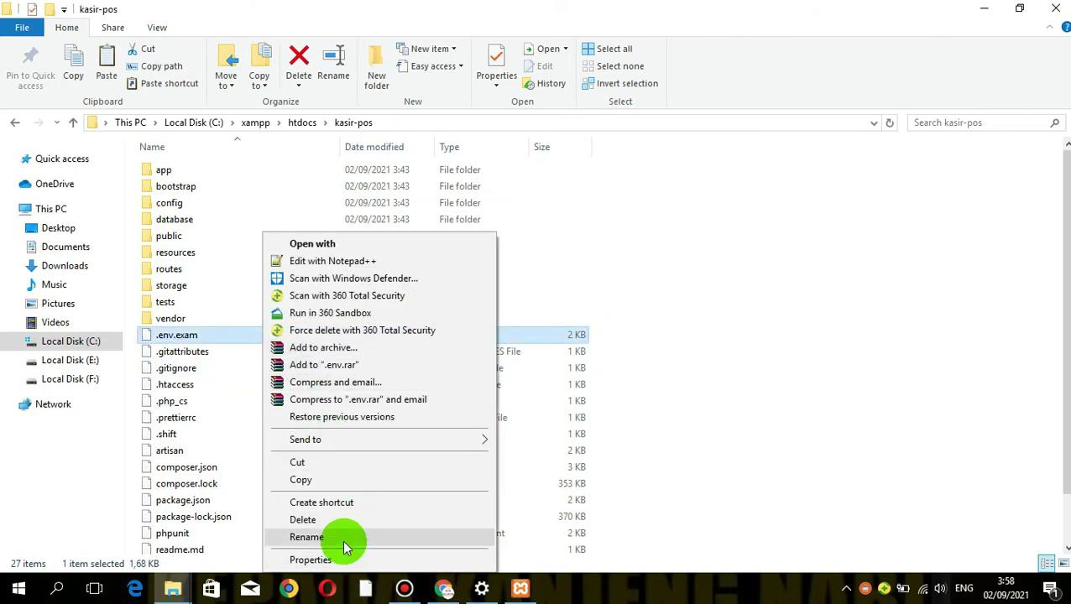
left_click(346, 538)
left_click(206, 334)
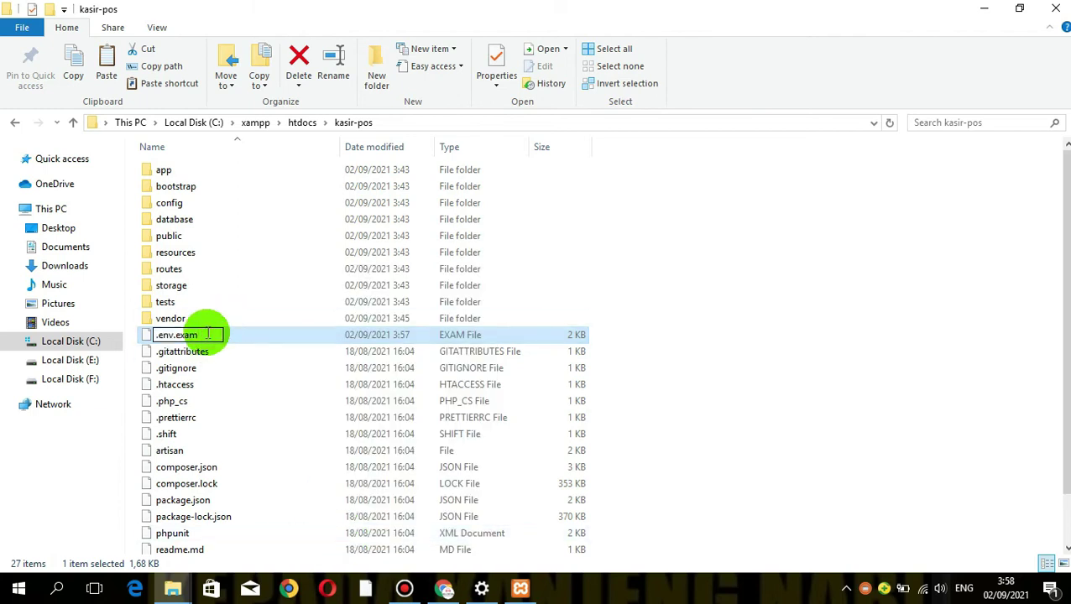
key("BackSpace")
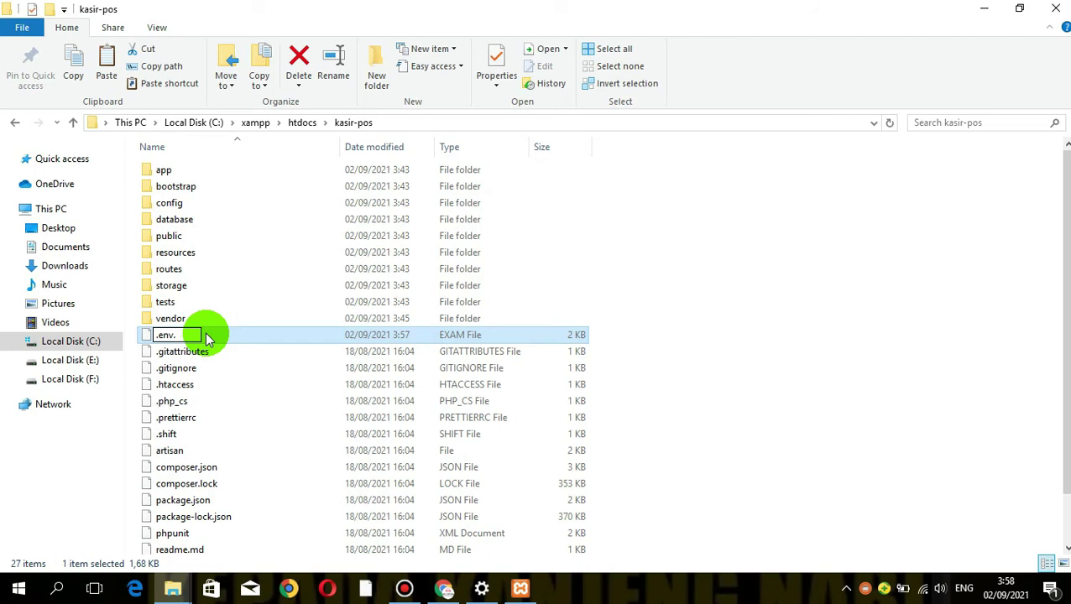
key("Return")
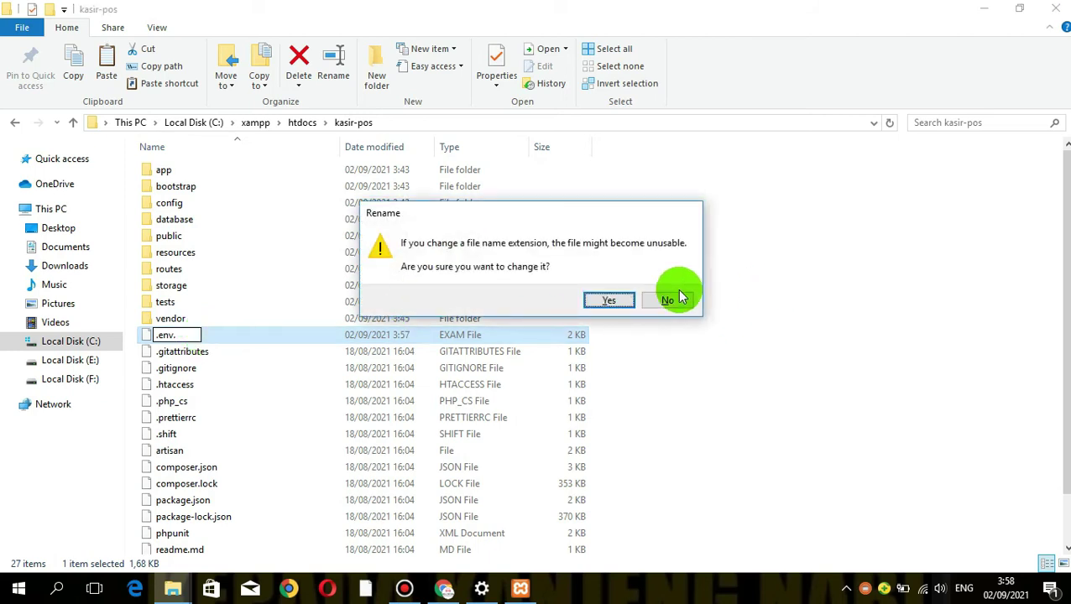
left_click(611, 300)
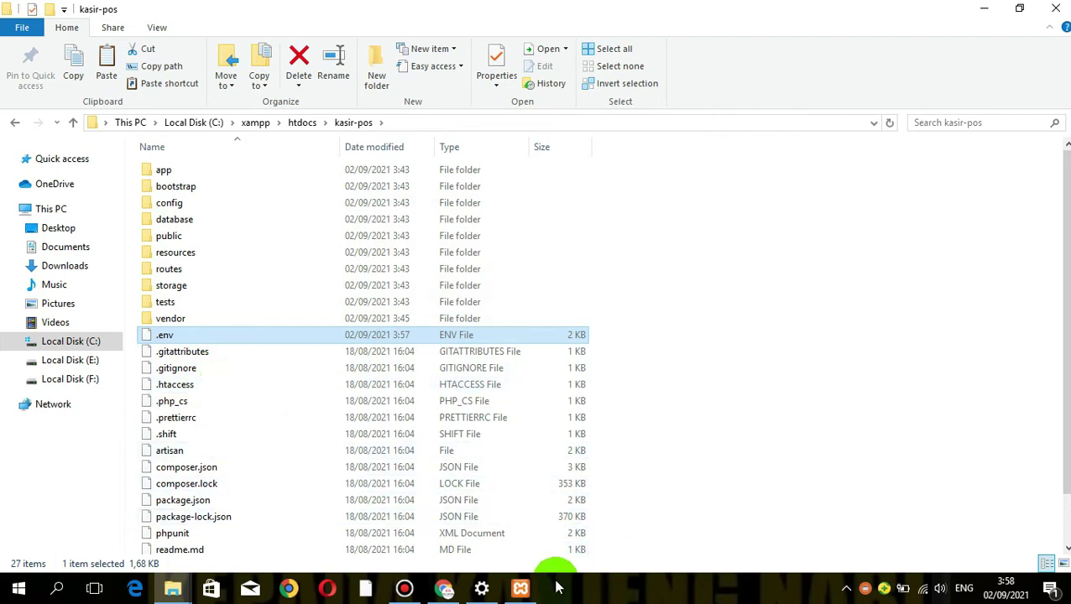
left_click(443, 589)
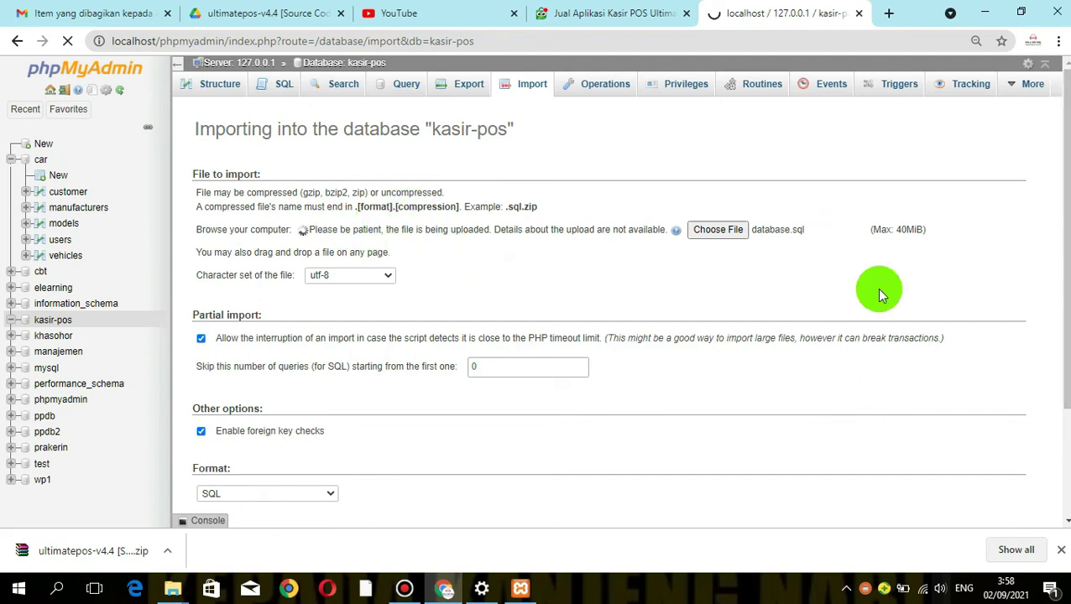
Let the database.sql import into kasir-pos complete with 243 queries executed
left_click(406, 588)
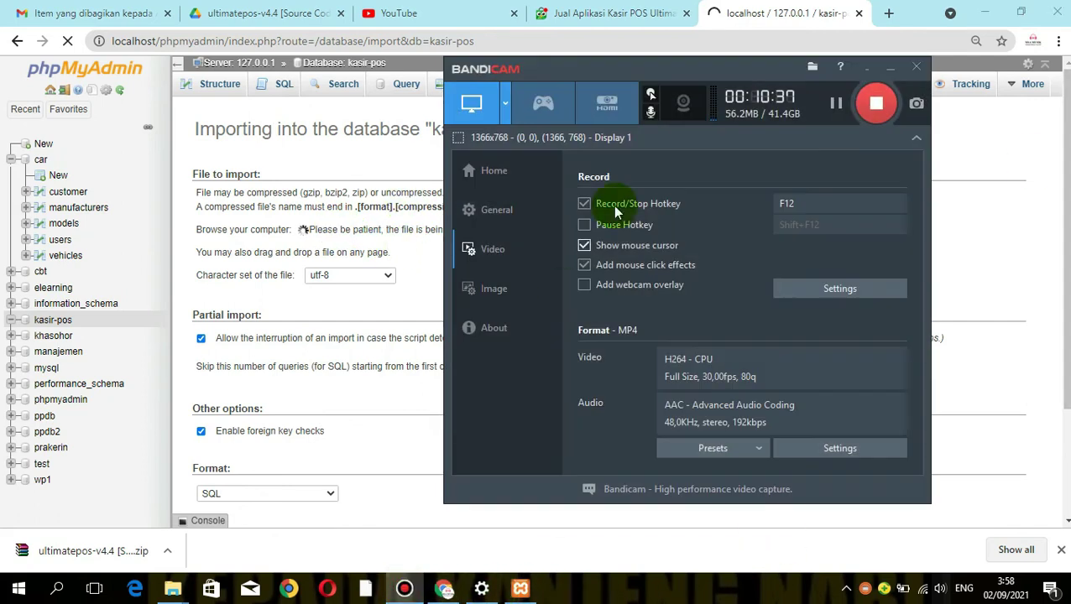
left_click(891, 70)
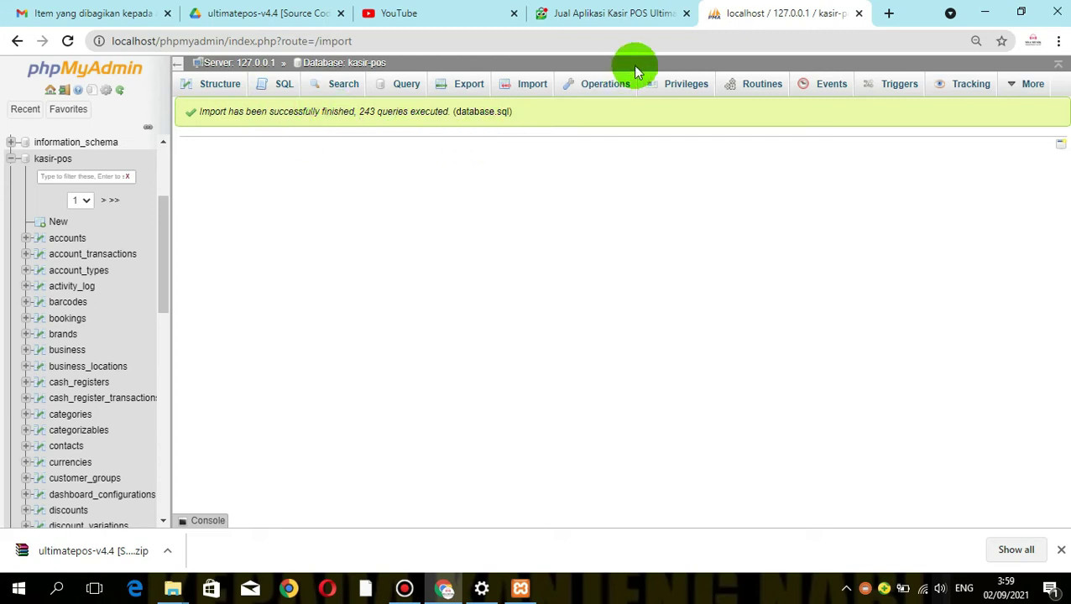
Open a new Chrome tab after confirming the .env file is in the kasir-pos folder
left_click(887, 14)
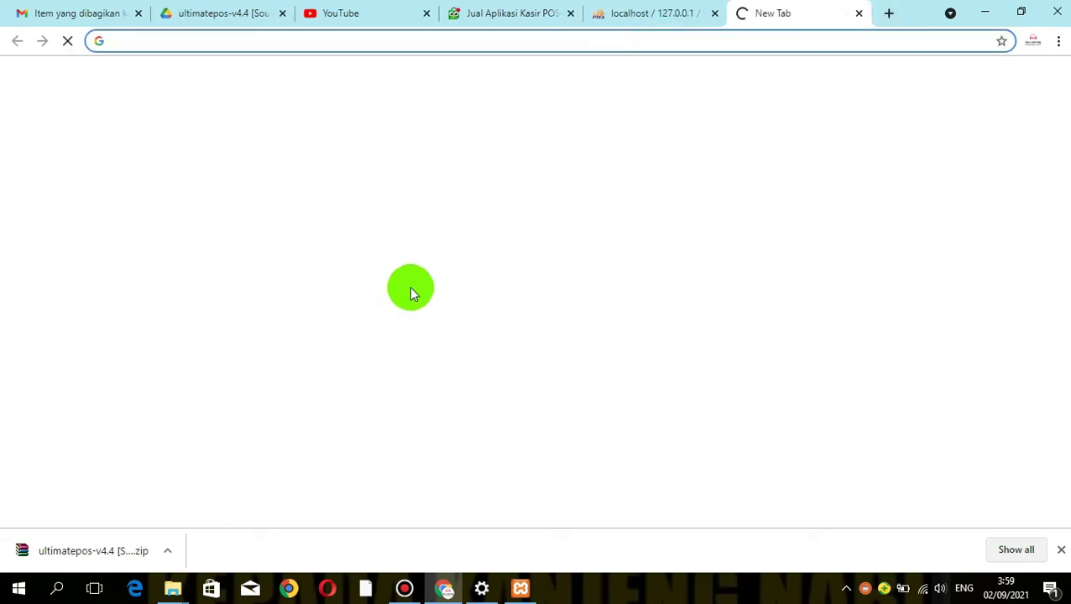
mouse_move(170, 587)
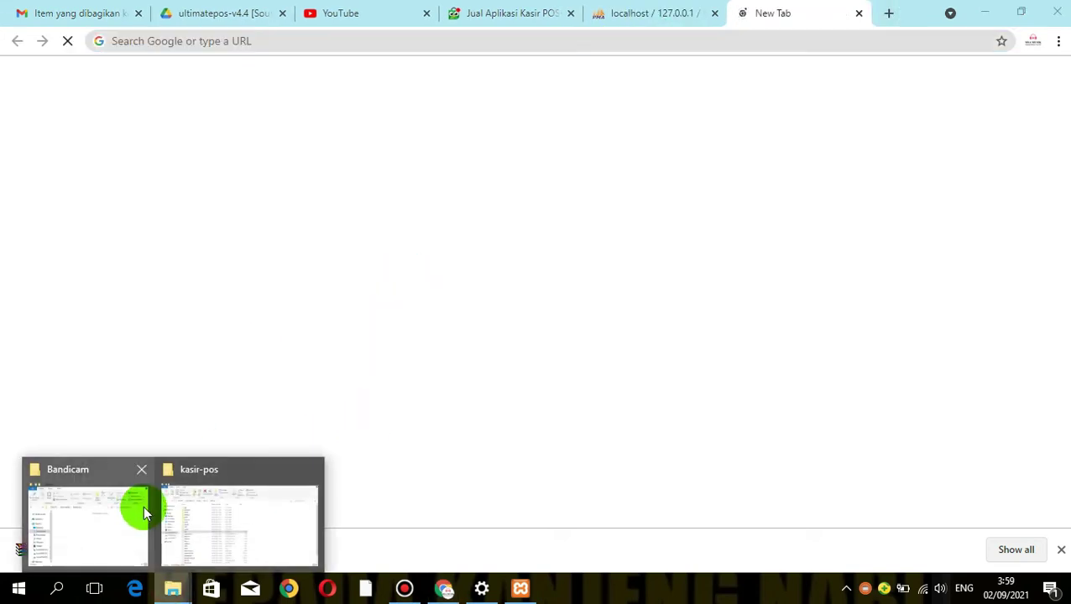
left_click(229, 511)
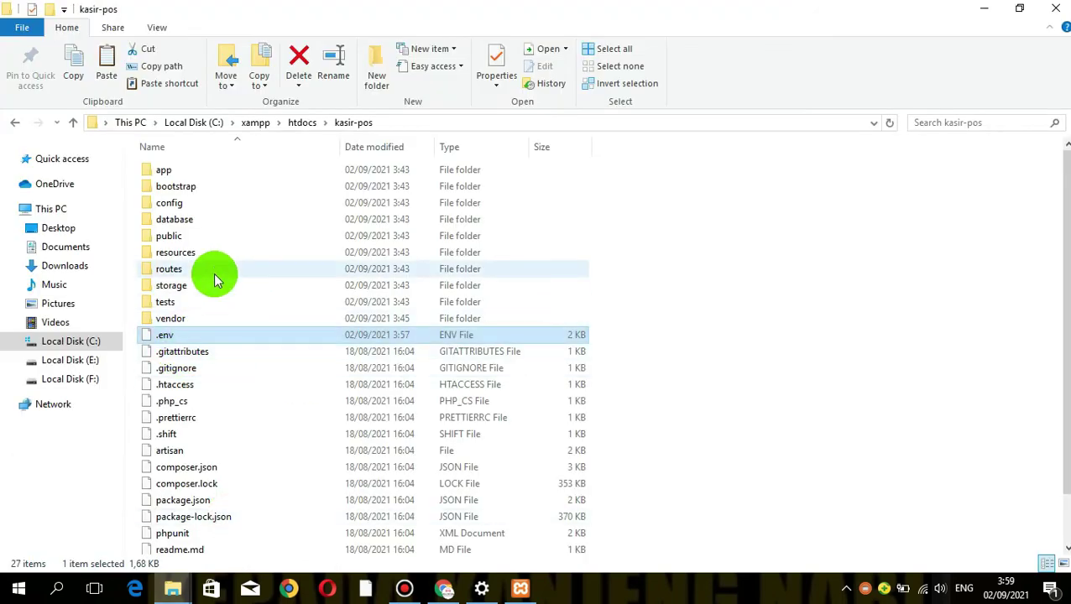
left_click(520, 592)
left_click(685, 70)
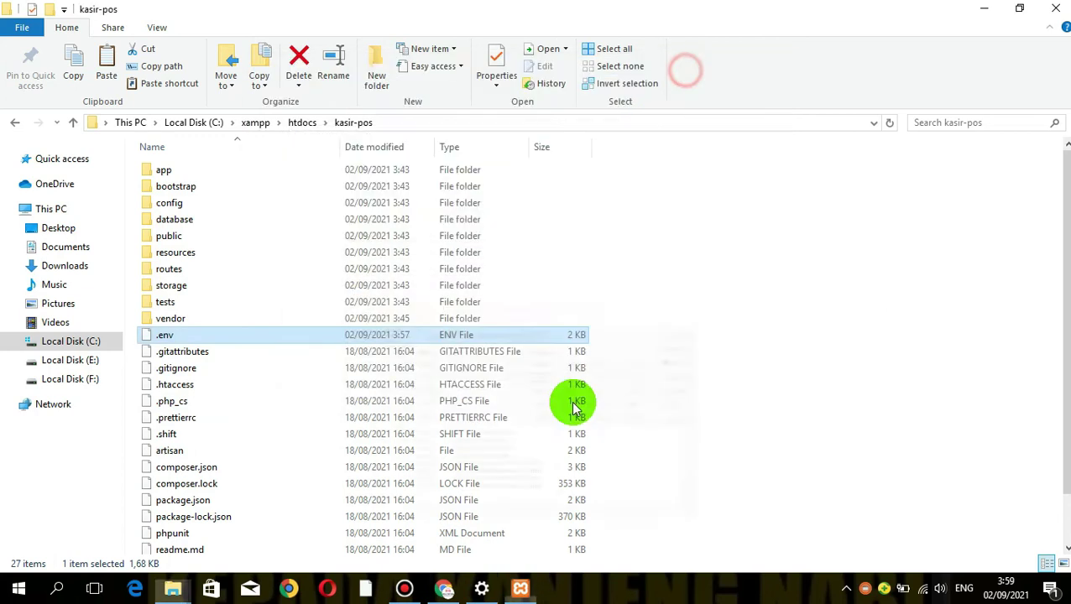
left_click(443, 590)
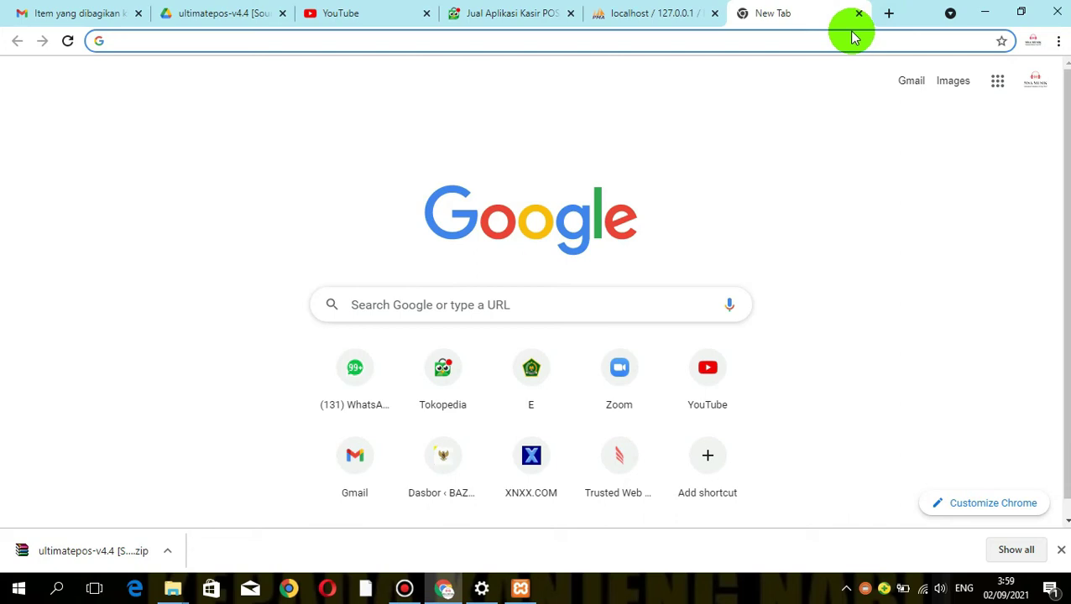
Load localhost/kasir-pos/public in the new Chrome tab
left_click(499, 44)
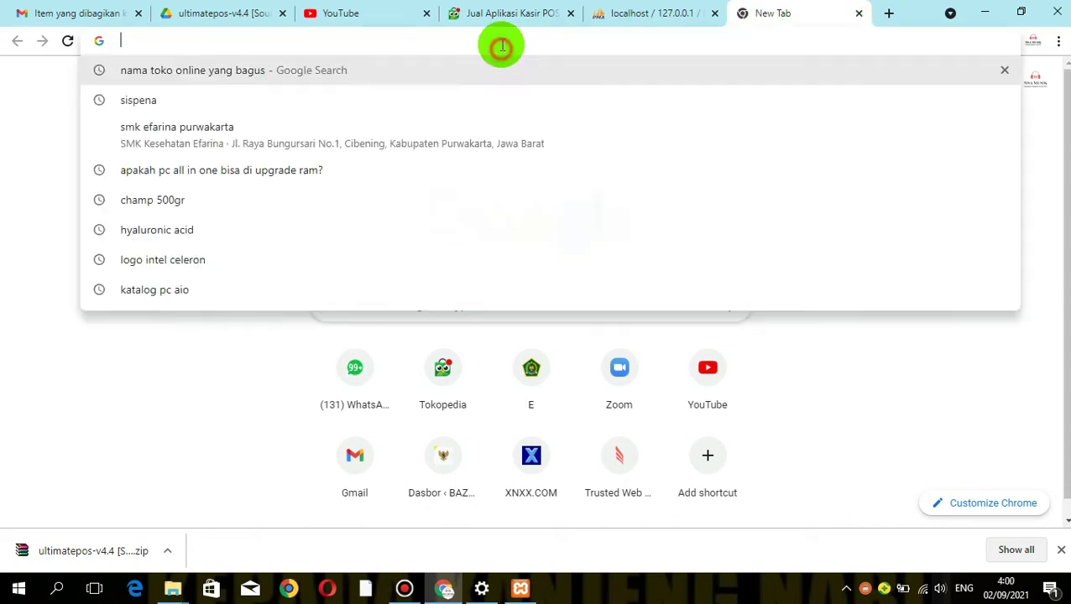
type("local")
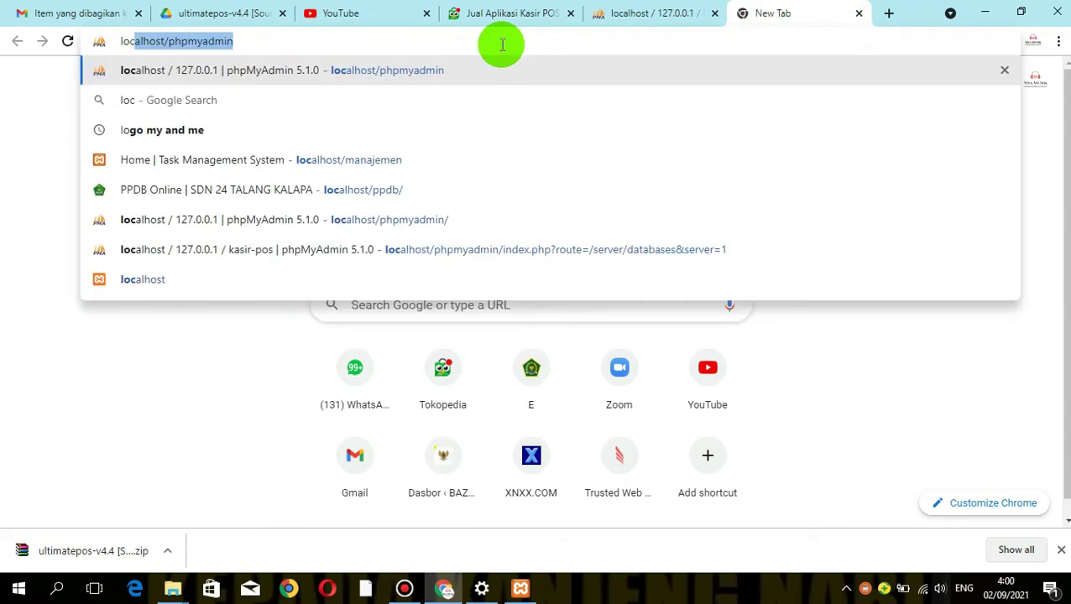
key("Right")
key("BackSpace")
key("BackSpace")
key("BackSpace")
key("BackSpace")
key("BackSpace")
key("BackSpace")
key("BackSpace")
key("BackSpace")
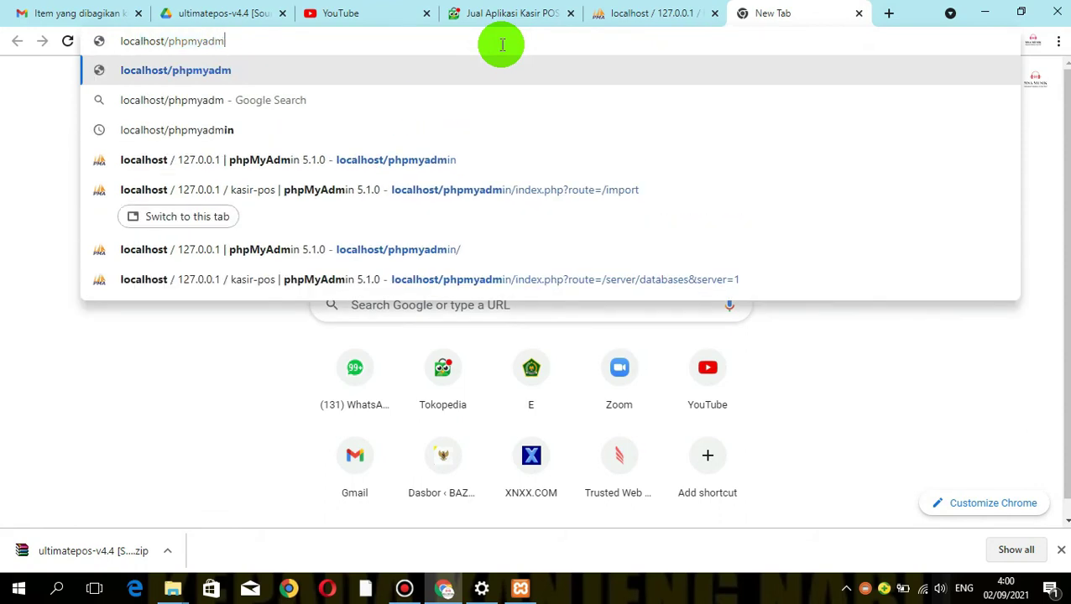
key("BackSpace")
key("BackSpace")
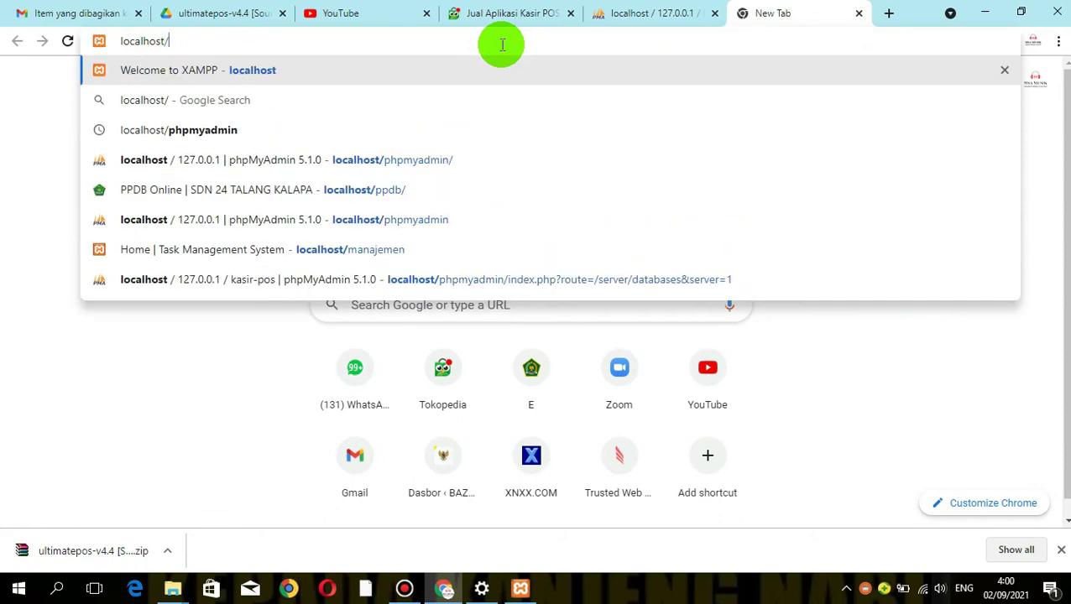
type("kai")
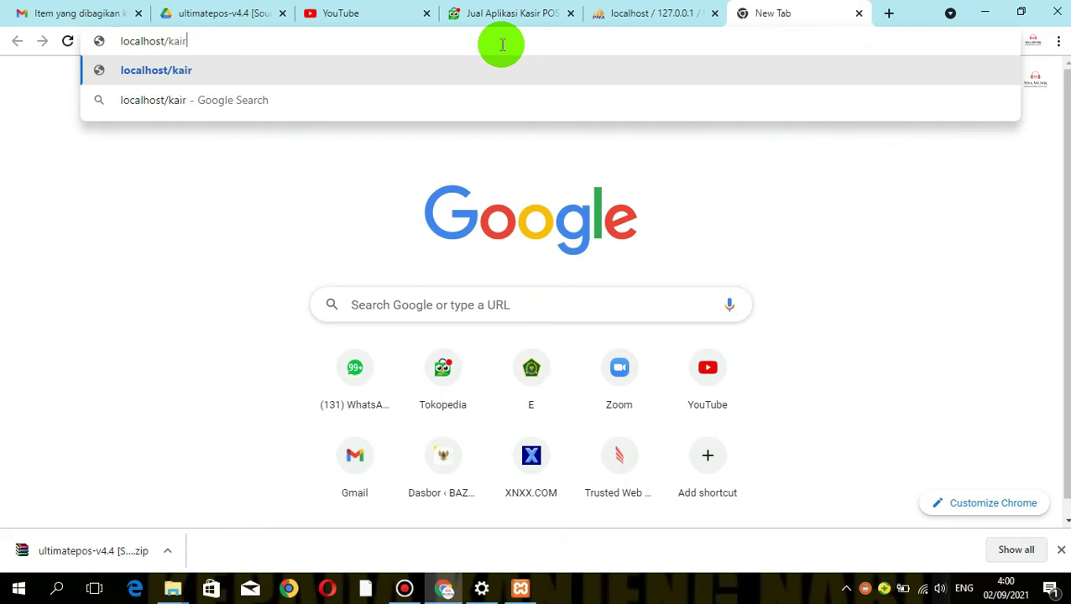
key("BackSpace")
type("s")
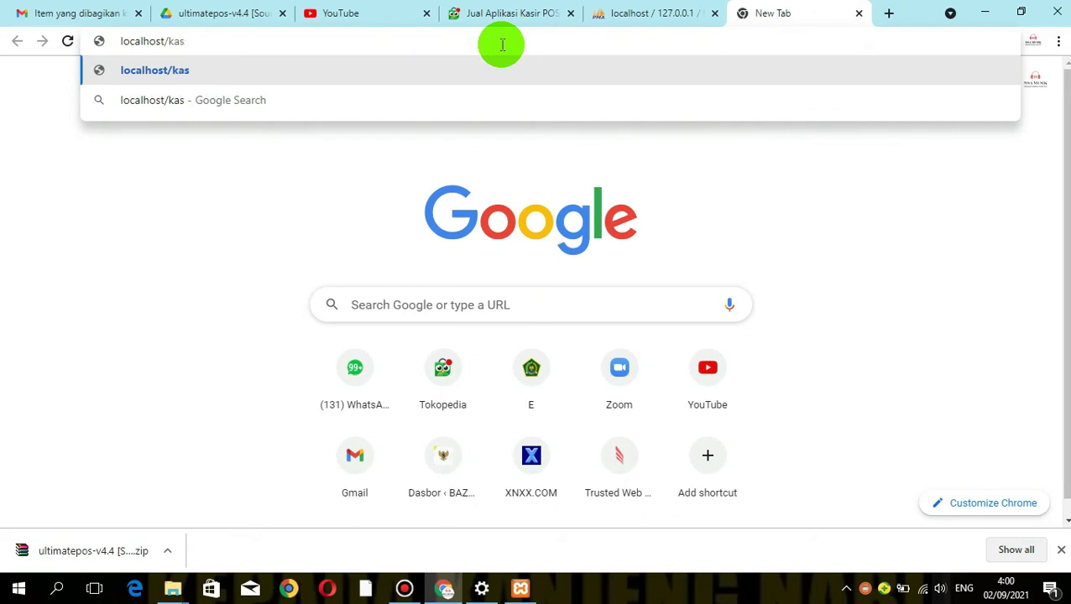
type("ir-p")
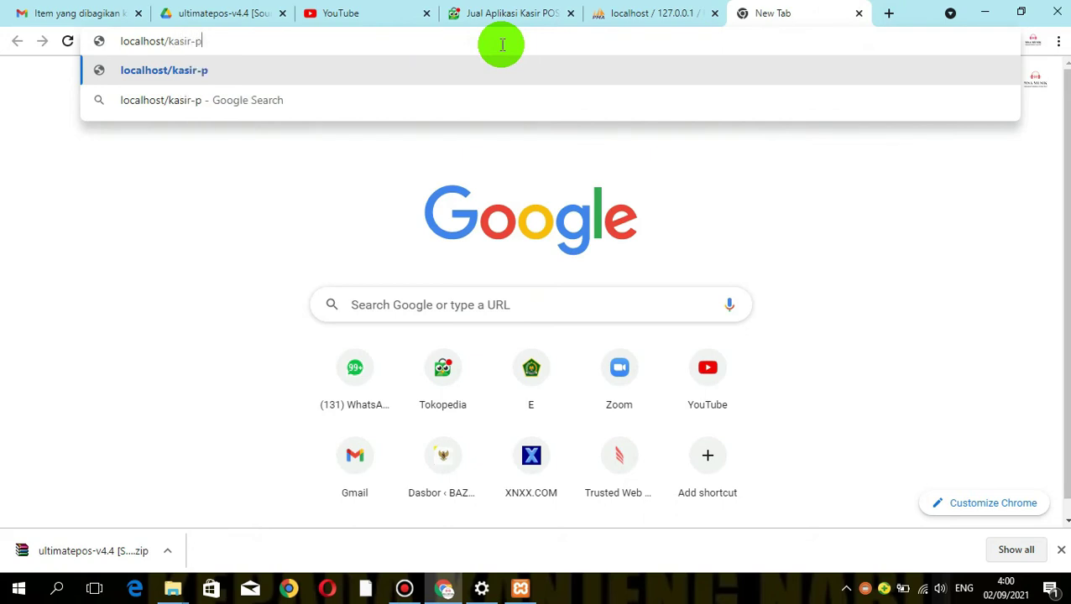
type("os/")
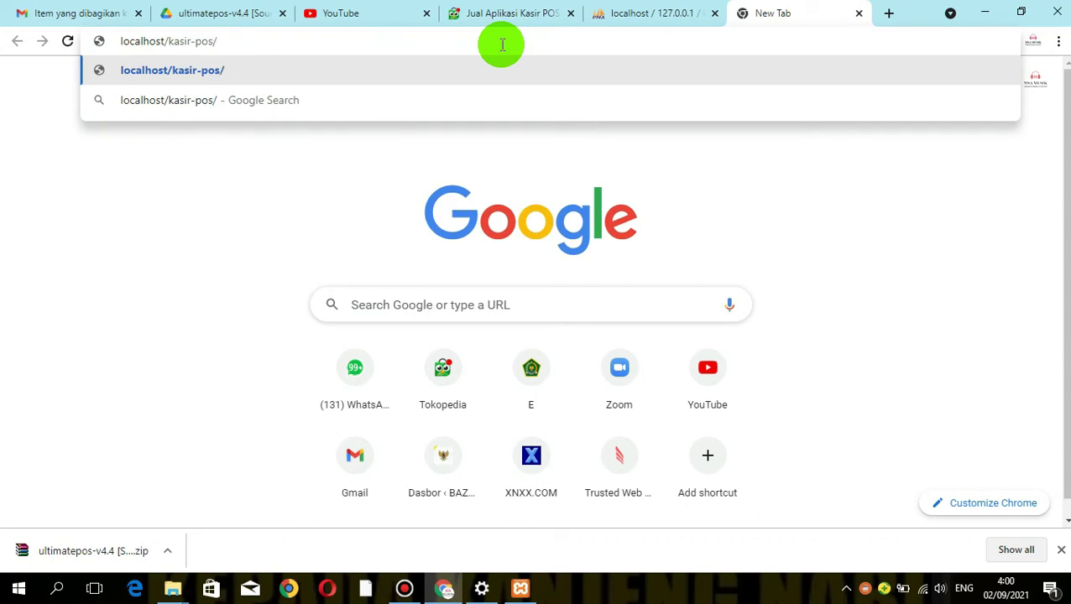
type("public")
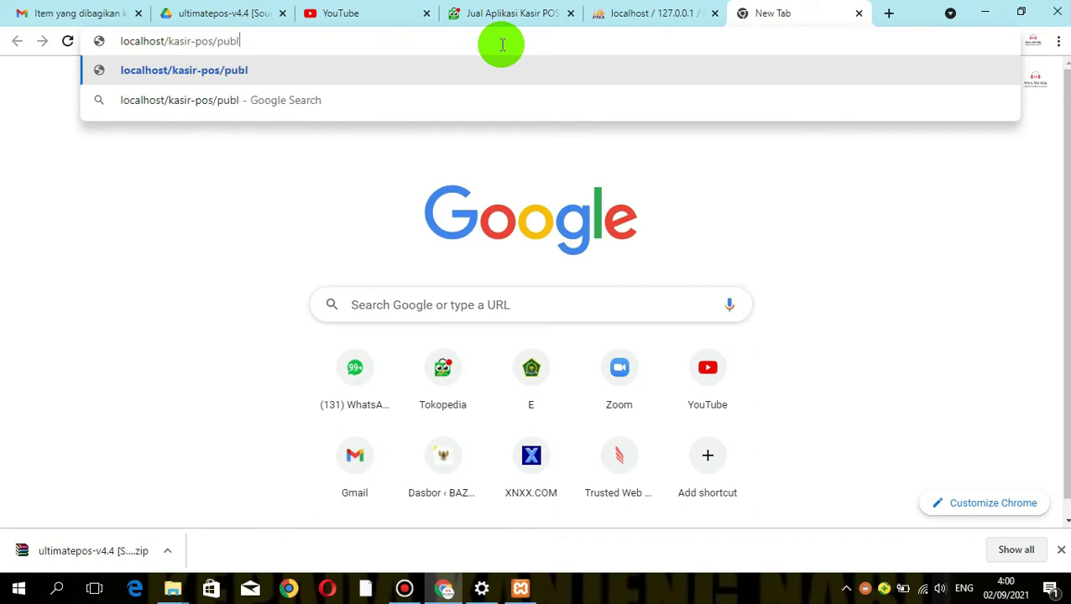
key("BackSpace")
type("c")
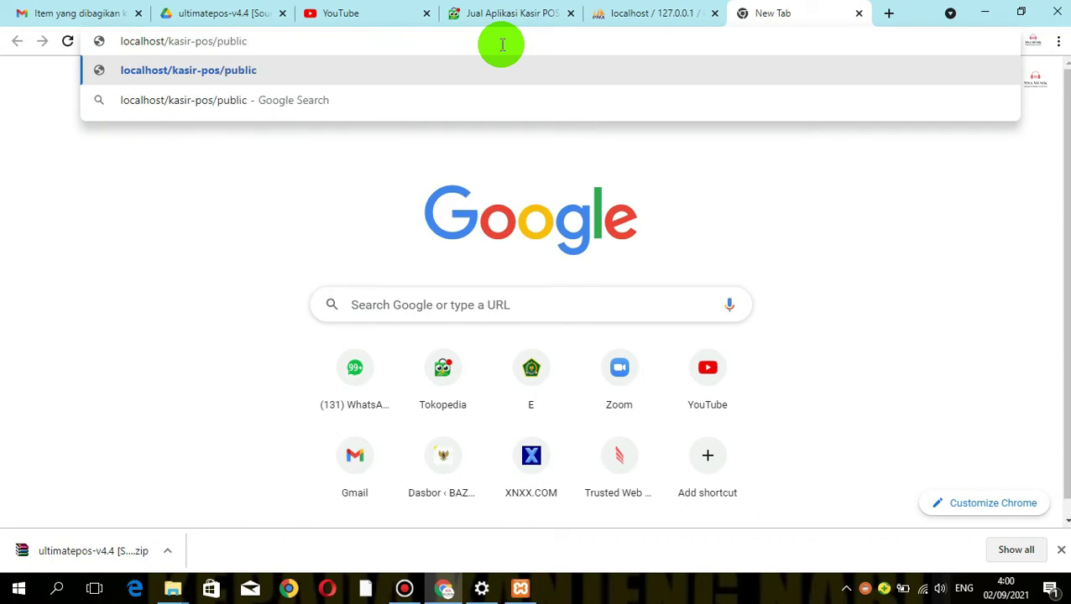
key("Return")
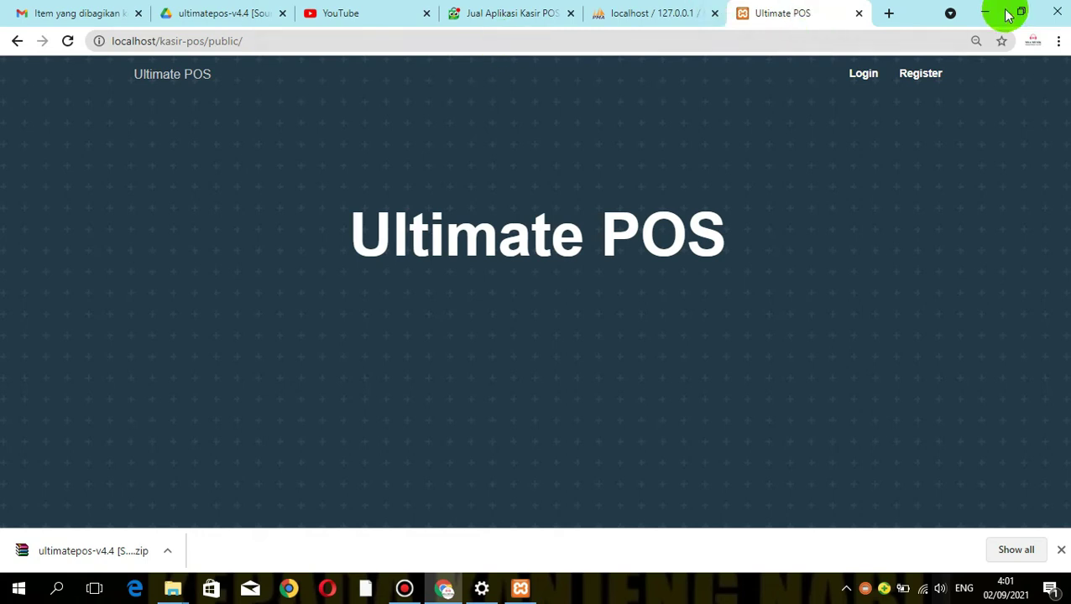
Open registration and enter business name 'Digicom Medias Solution' with start date 09/01/2021
left_click(917, 74)
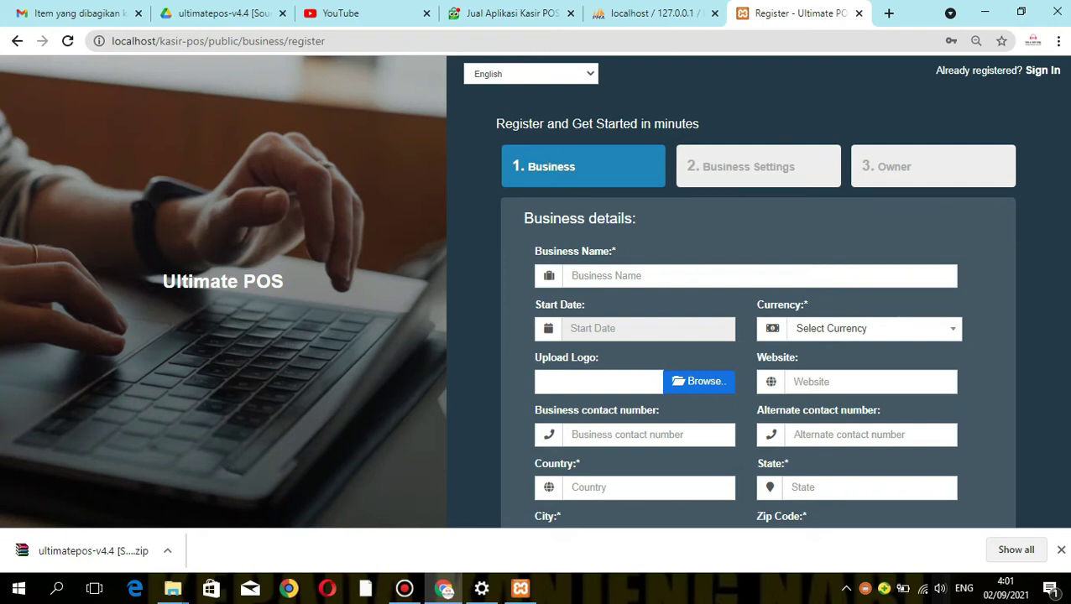
left_click(610, 284)
type("D")
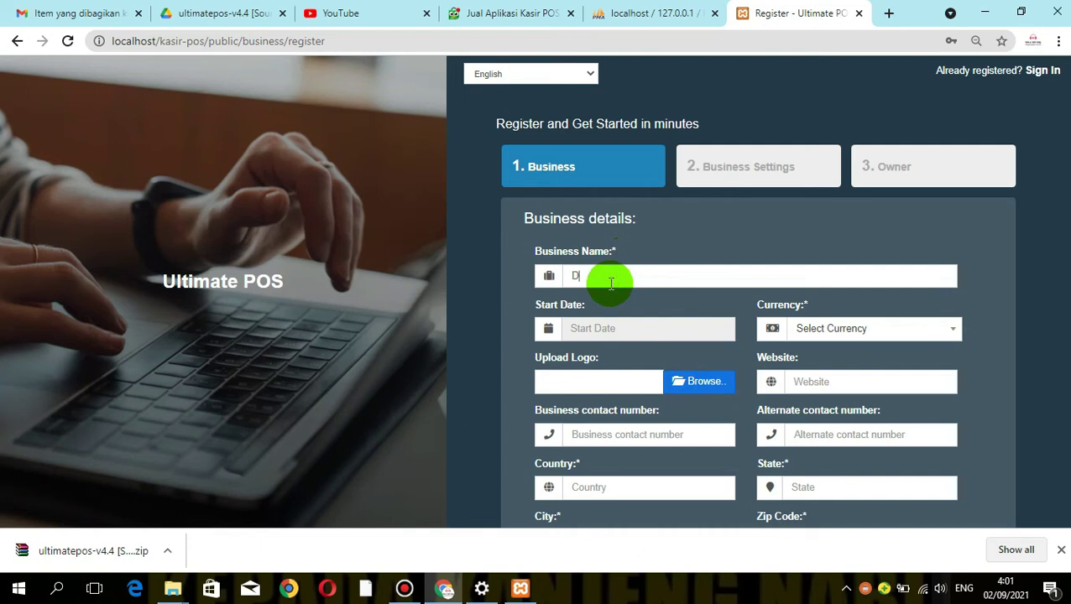
type("igicom Medias Solution")
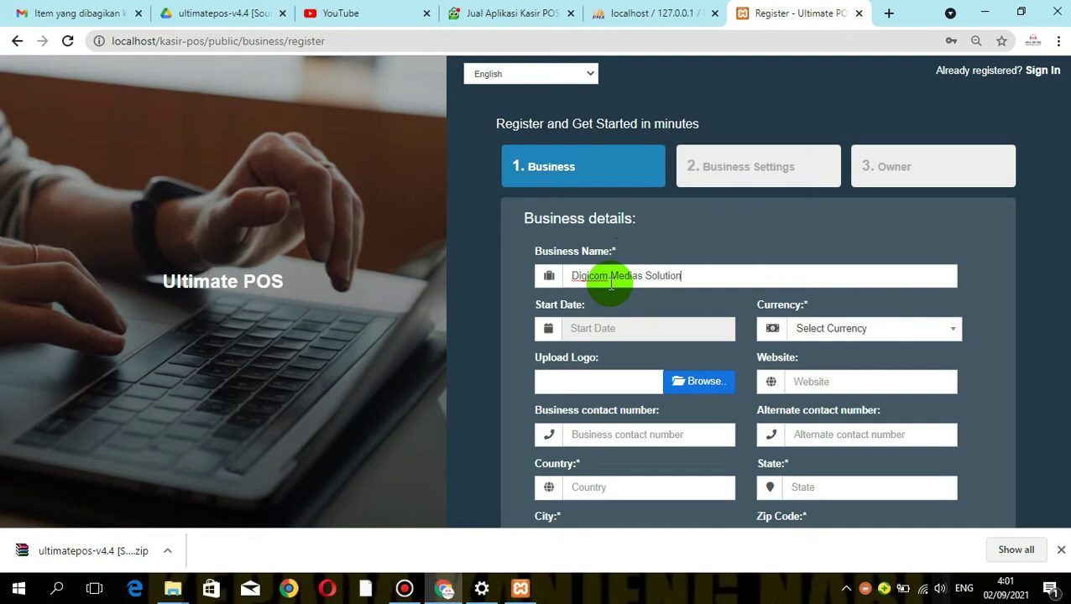
left_click(609, 328)
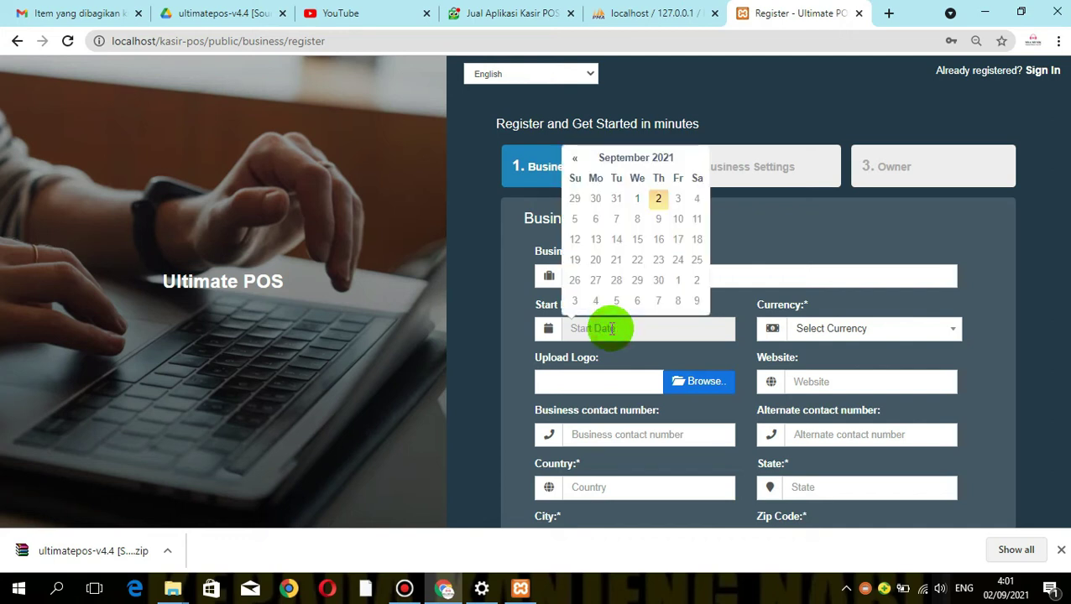
left_click(658, 200)
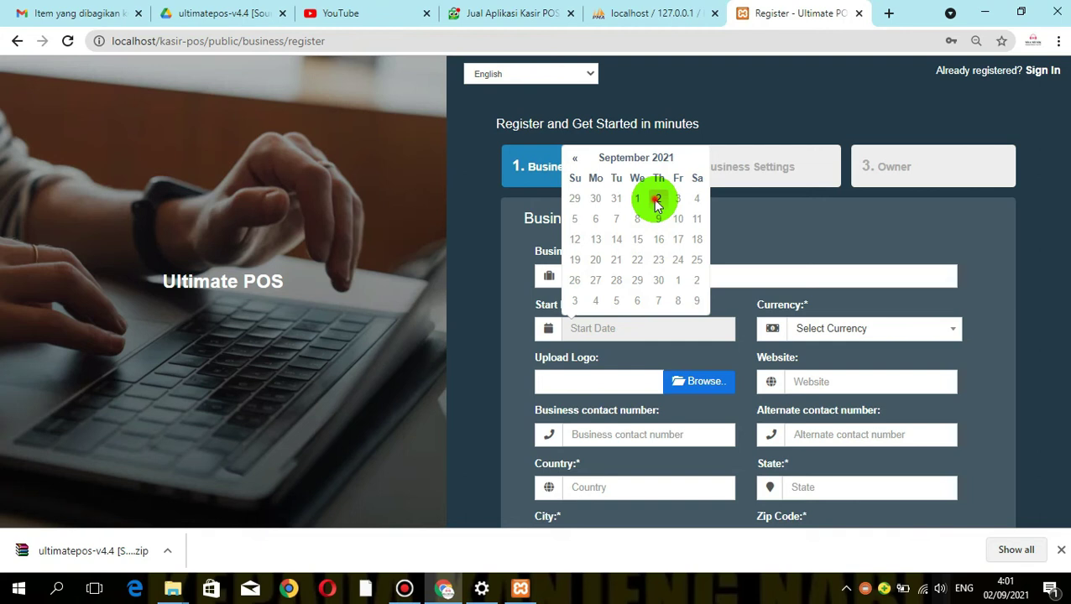
left_click(637, 199)
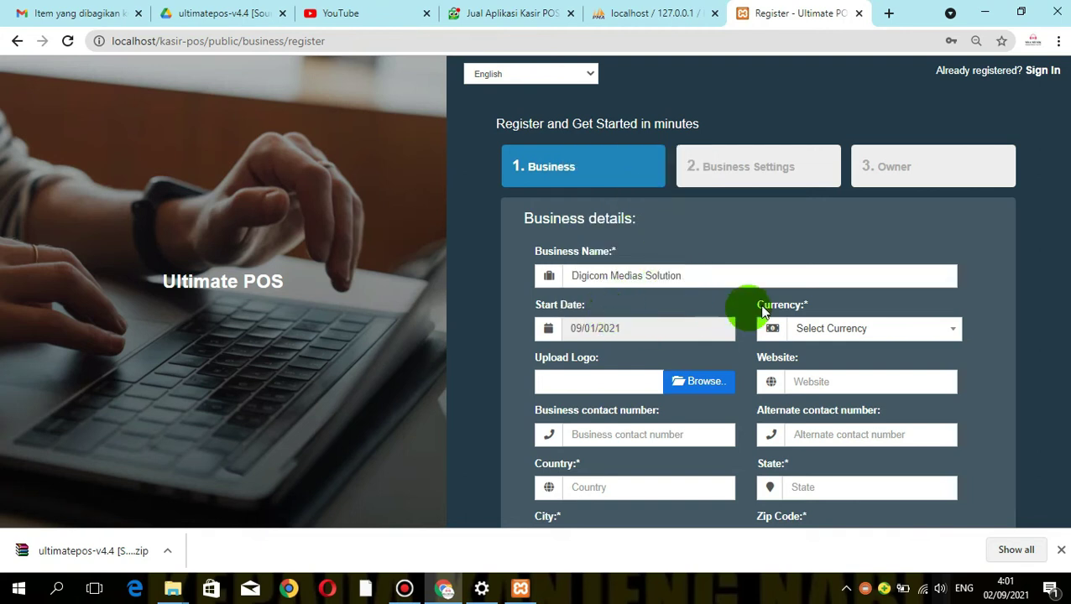
Upload the DIGICOM image from Pictures as the business logo
left_click(685, 381)
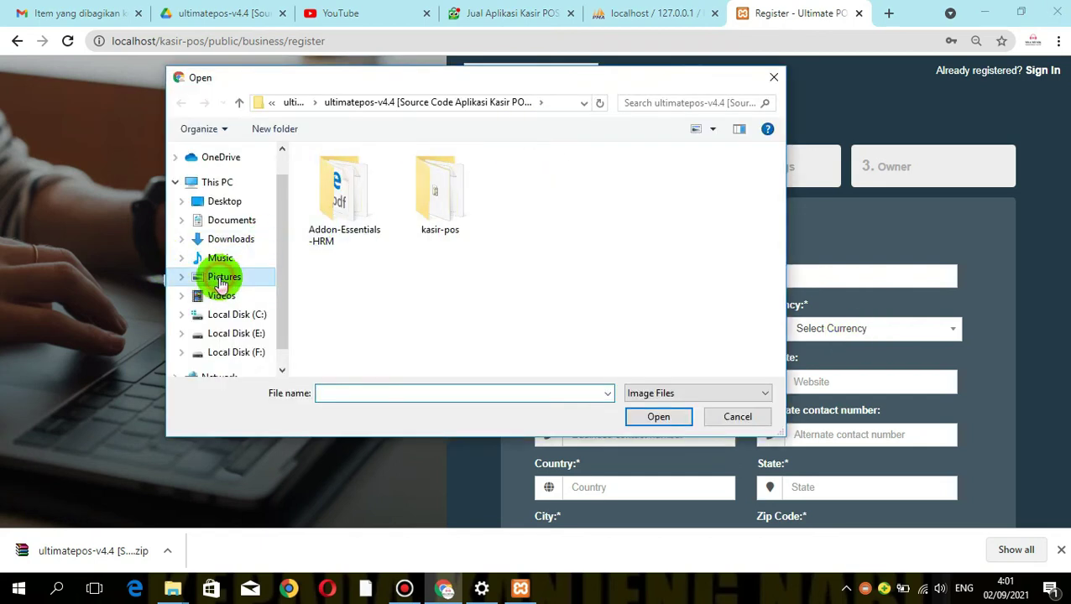
left_click(222, 282)
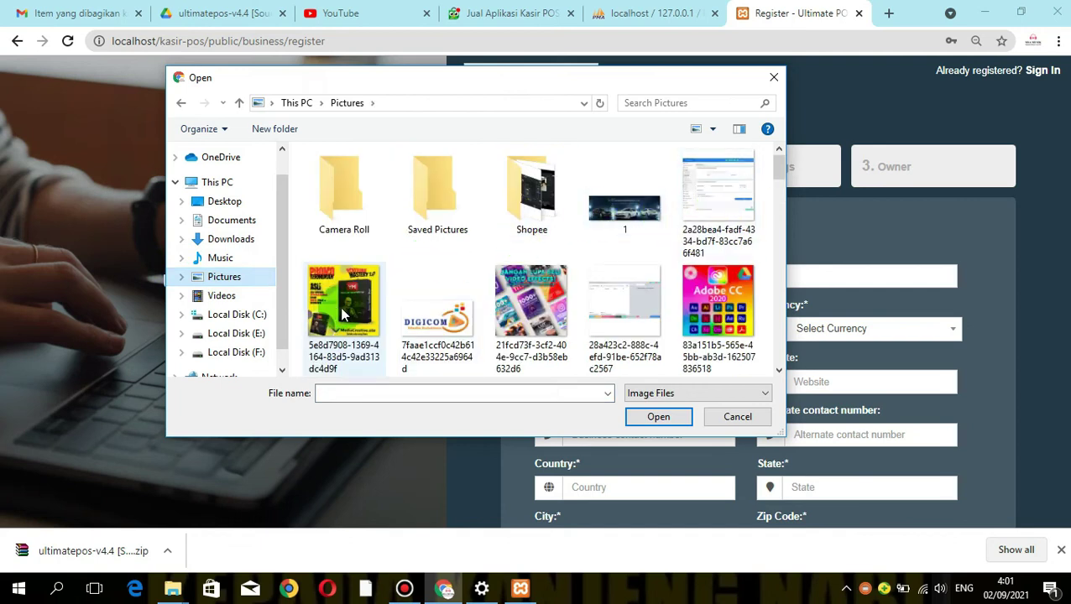
left_click(436, 312)
left_click(671, 420)
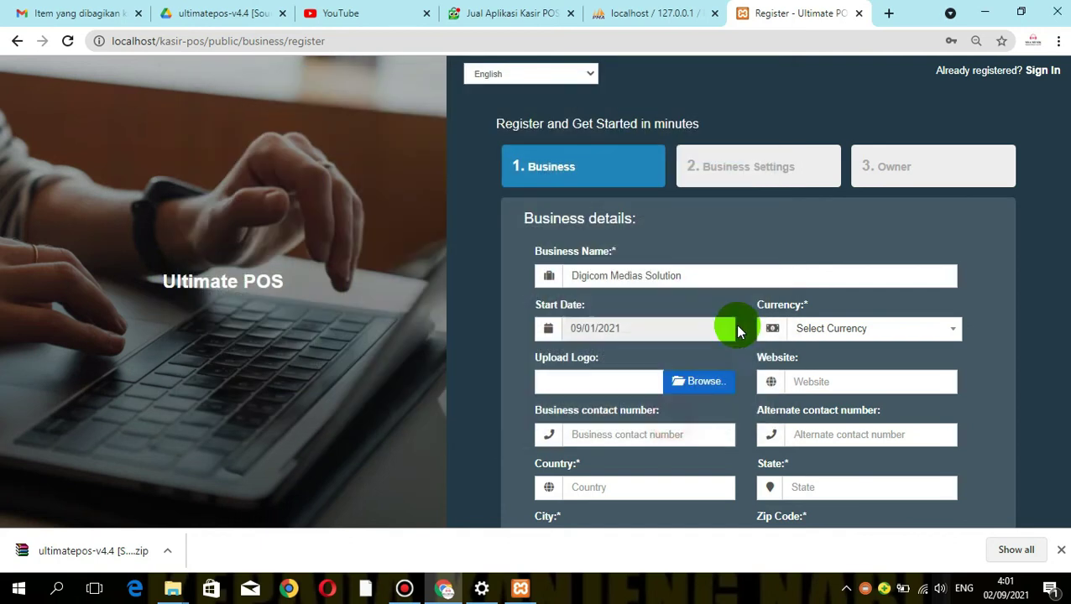
Choose Indonesia - Rupiahs(IDR) as the currency and enter the business contact number
left_click(789, 332)
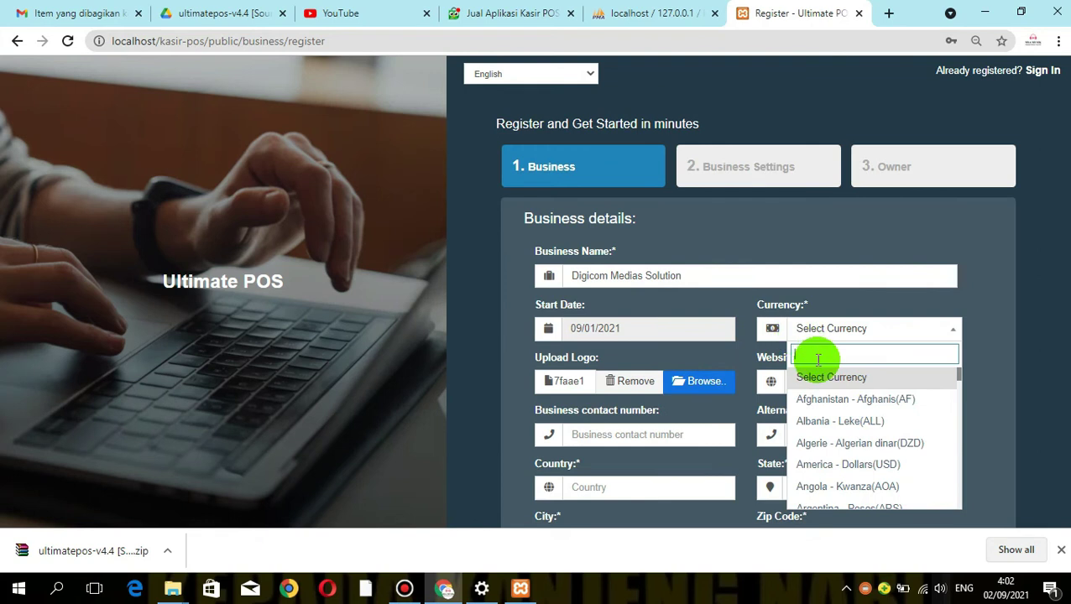
type("rup")
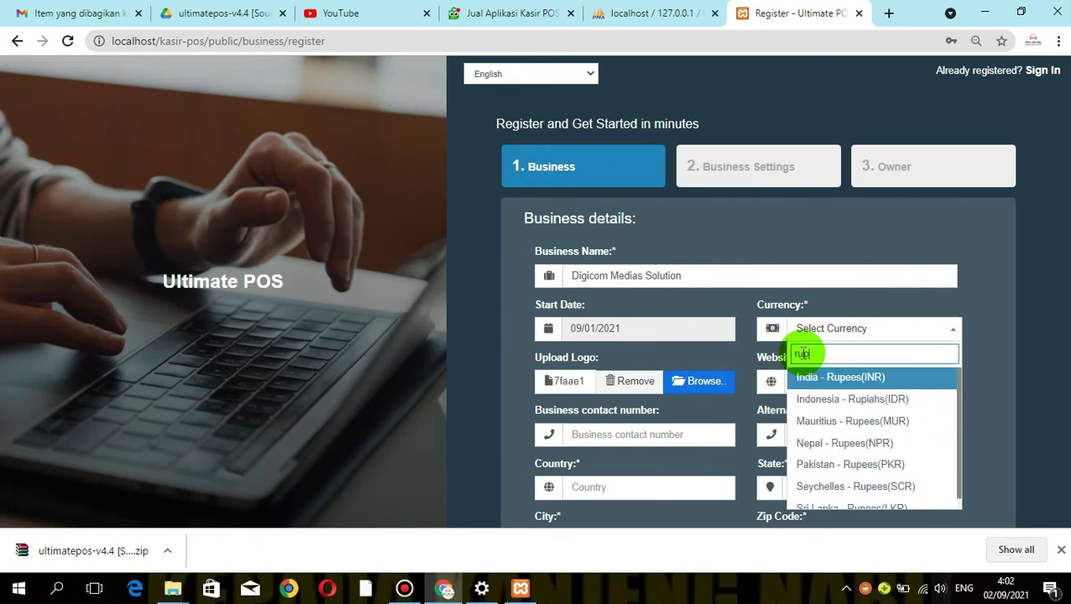
type("ish")
key("BackSpace")
key("BackSpace")
type("s")
key("BackSpace")
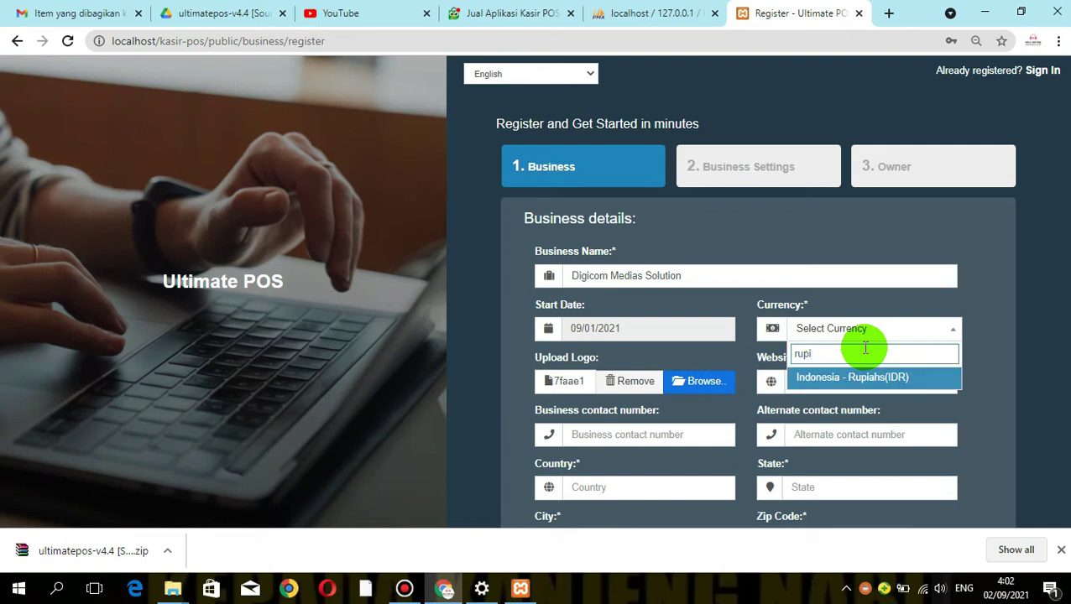
left_click(851, 376)
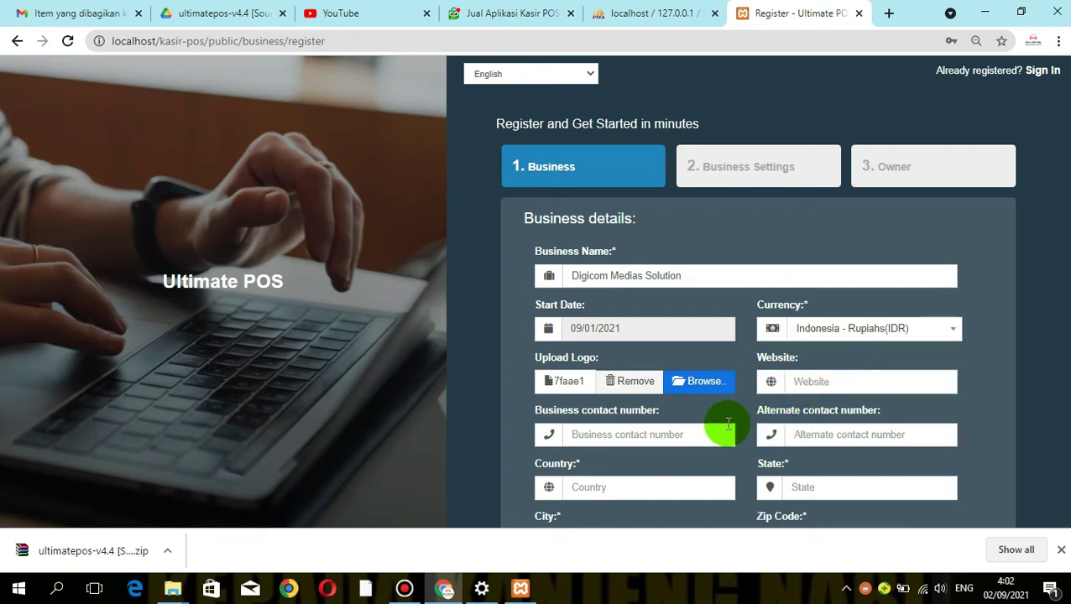
left_click(652, 434)
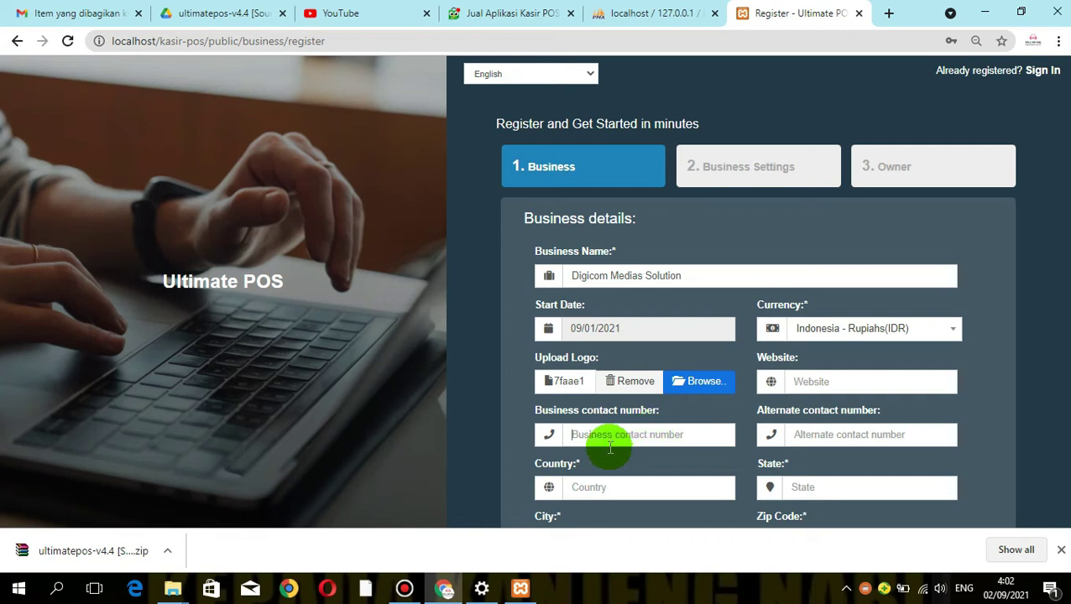
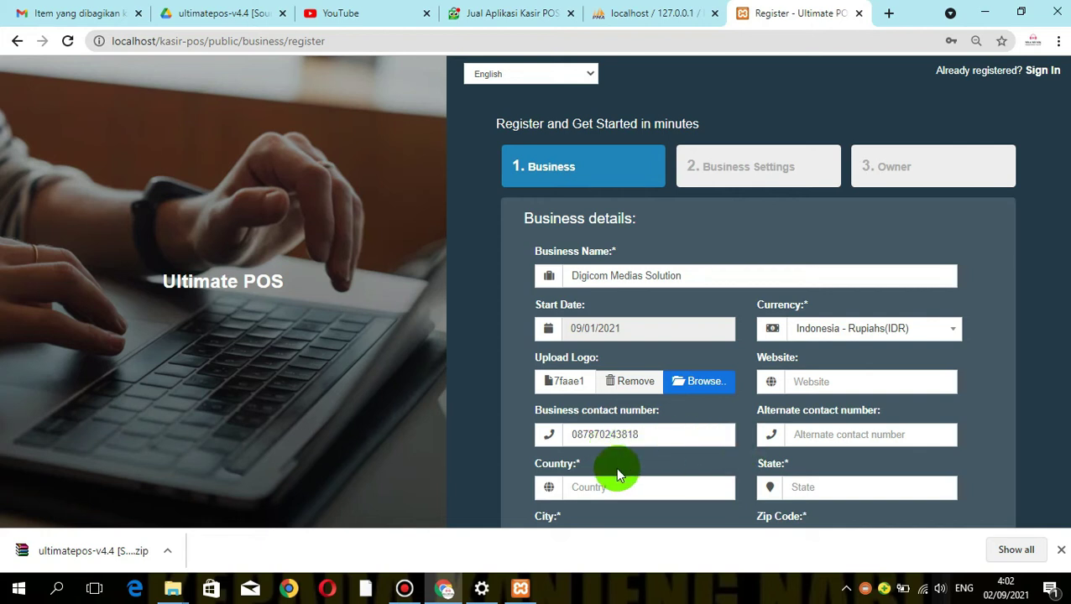
Fill in the business address: country Indonesia, state Jawabarat, city Purwakarta, plus zip code and landmark
scroll(333, 427, "down", 2)
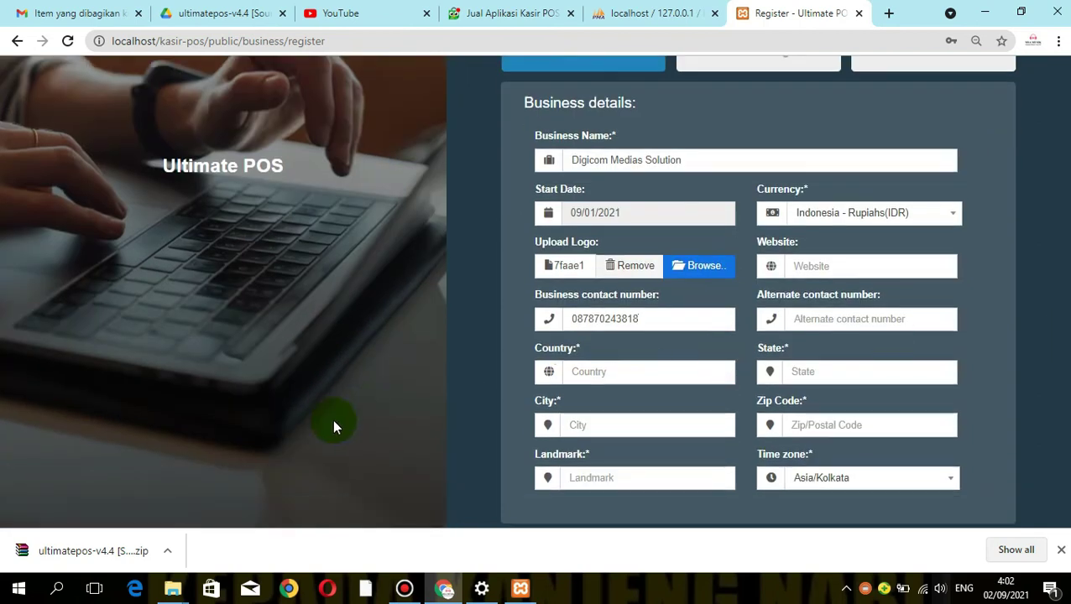
left_click(606, 373)
type("Indonesia")
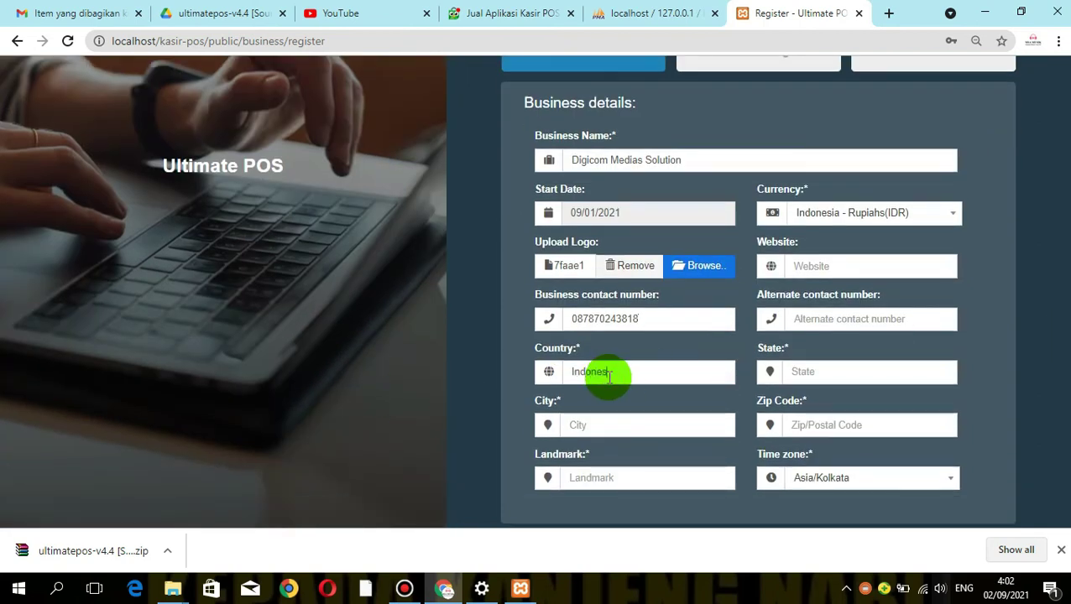
left_click(812, 376)
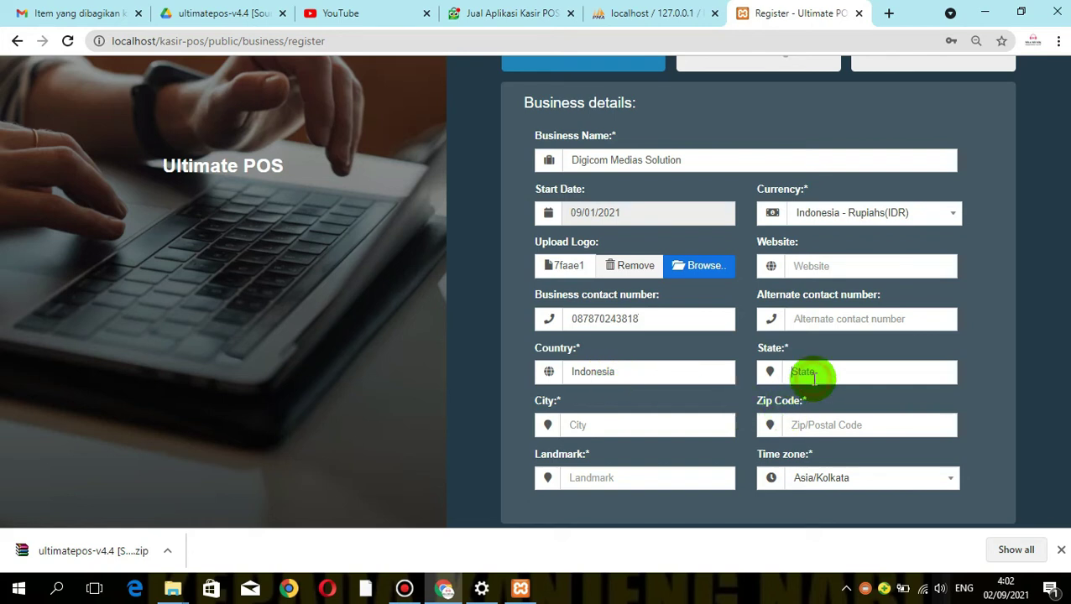
type("Jawabarat")
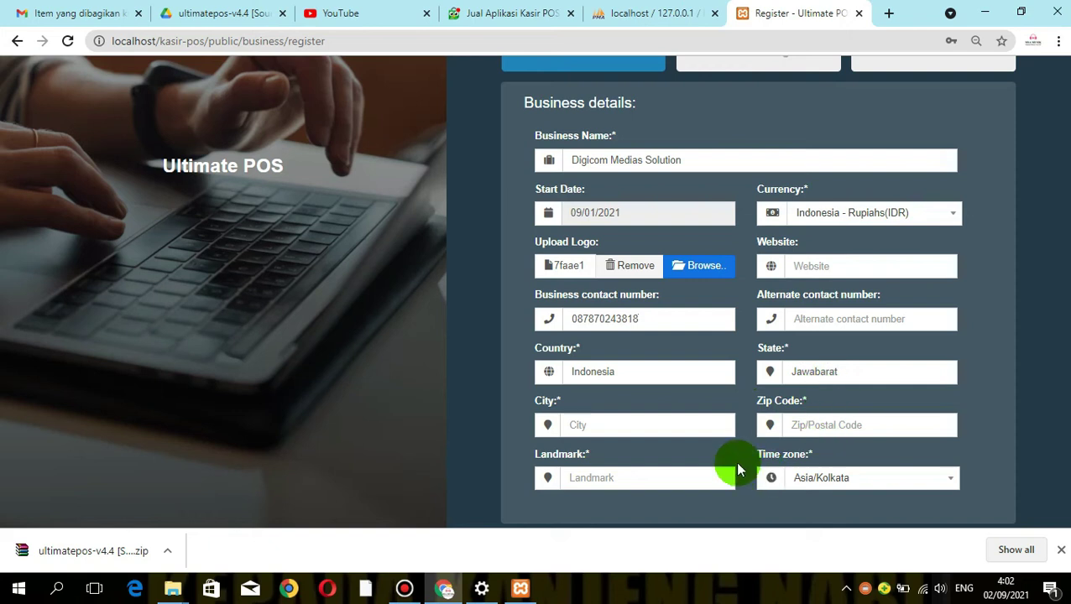
left_click(655, 428)
type("Pur")
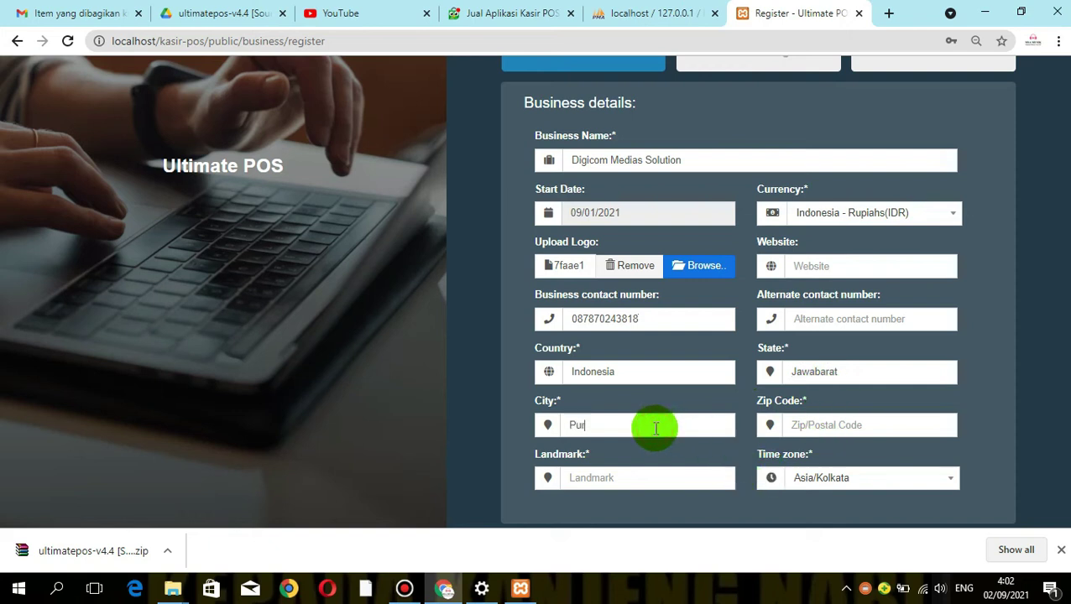
type("wakarta")
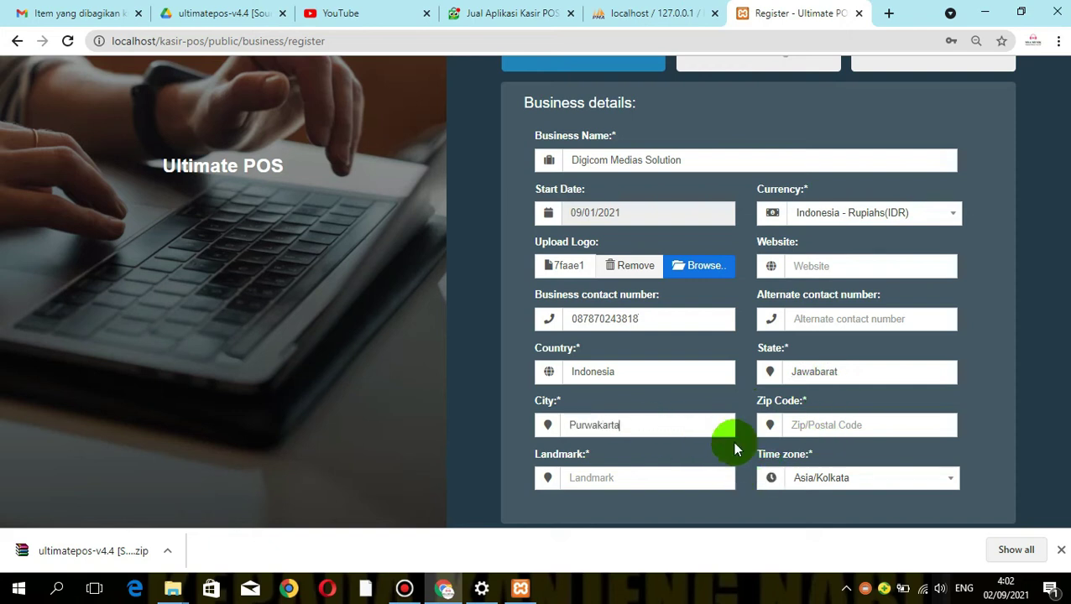
left_click(792, 426)
type("412")
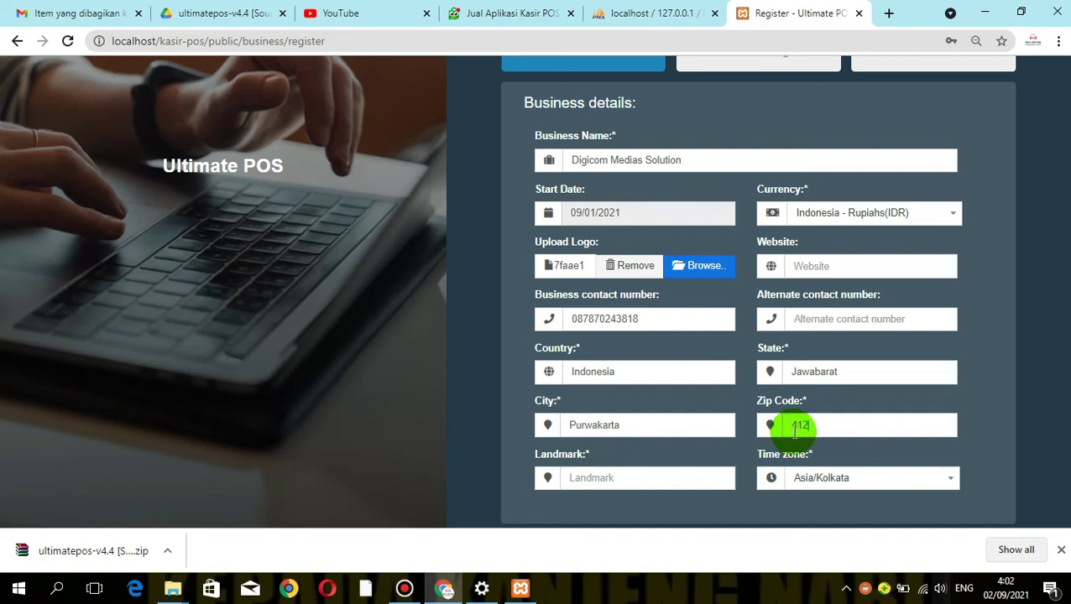
key("BackSpace")
type("181")
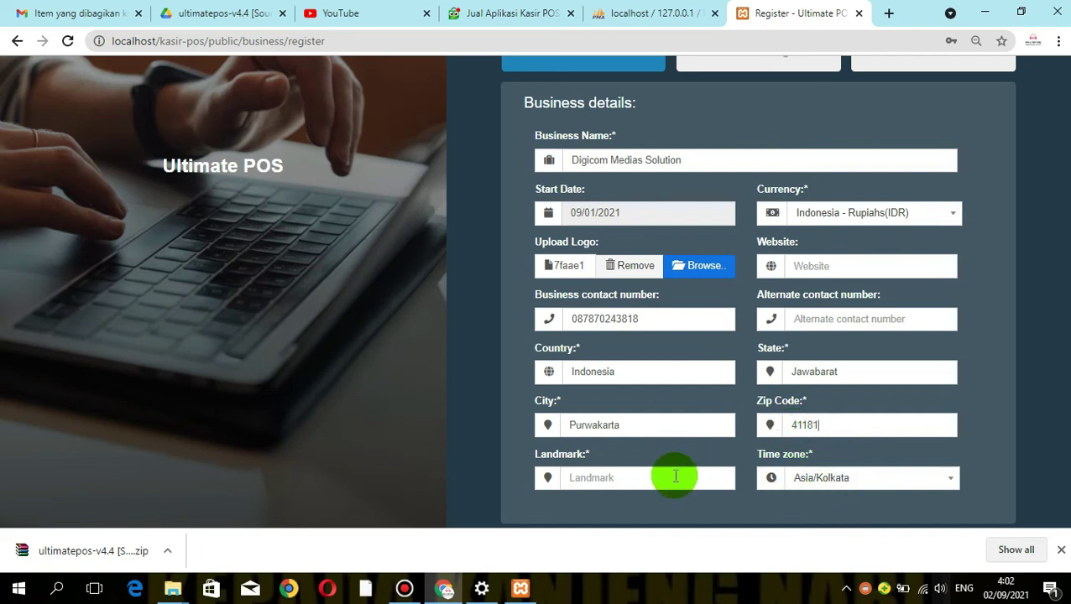
left_click(638, 478)
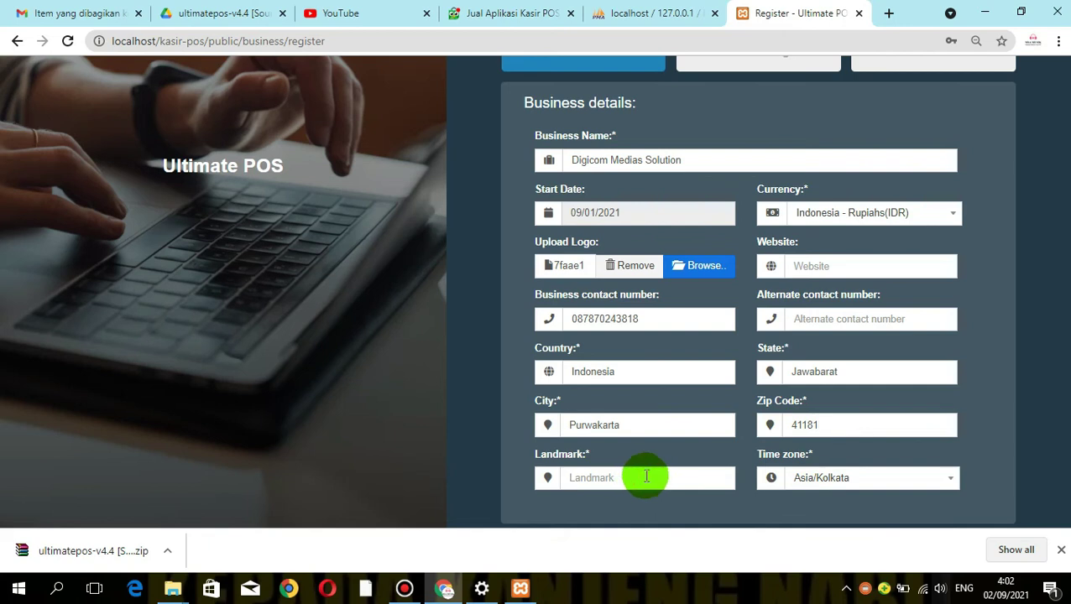
type("Capaka")
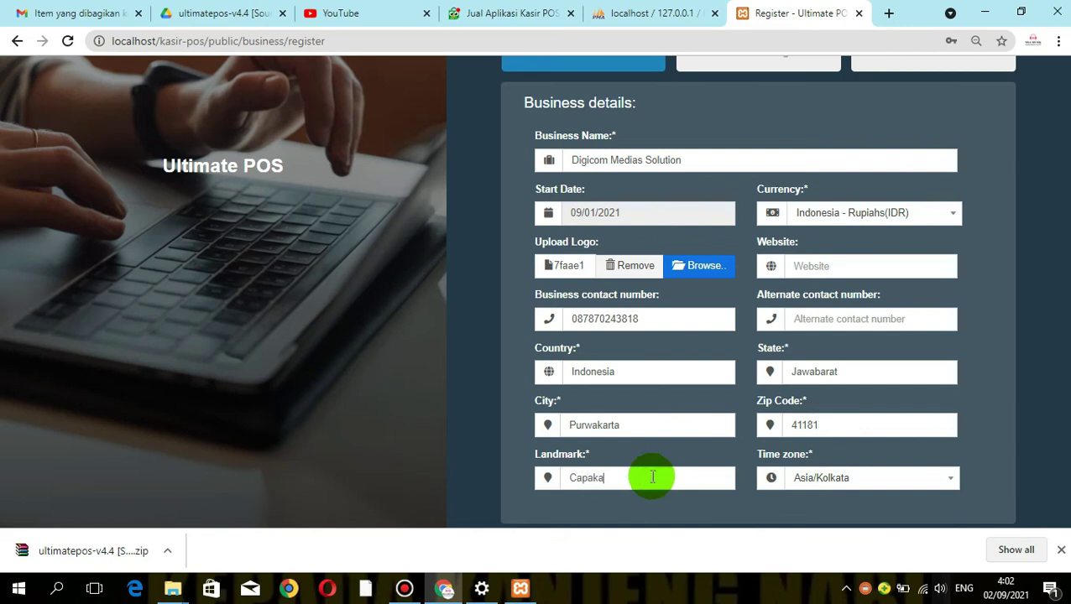
key("BackSpace")
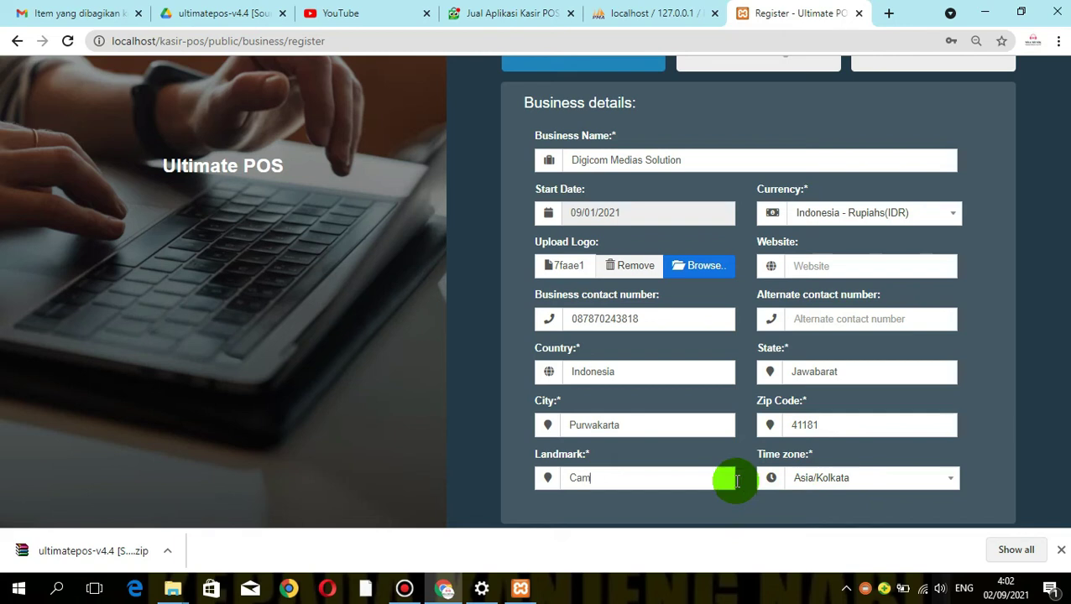
Set the business time zone to Asia/Jakarta
left_click(873, 479)
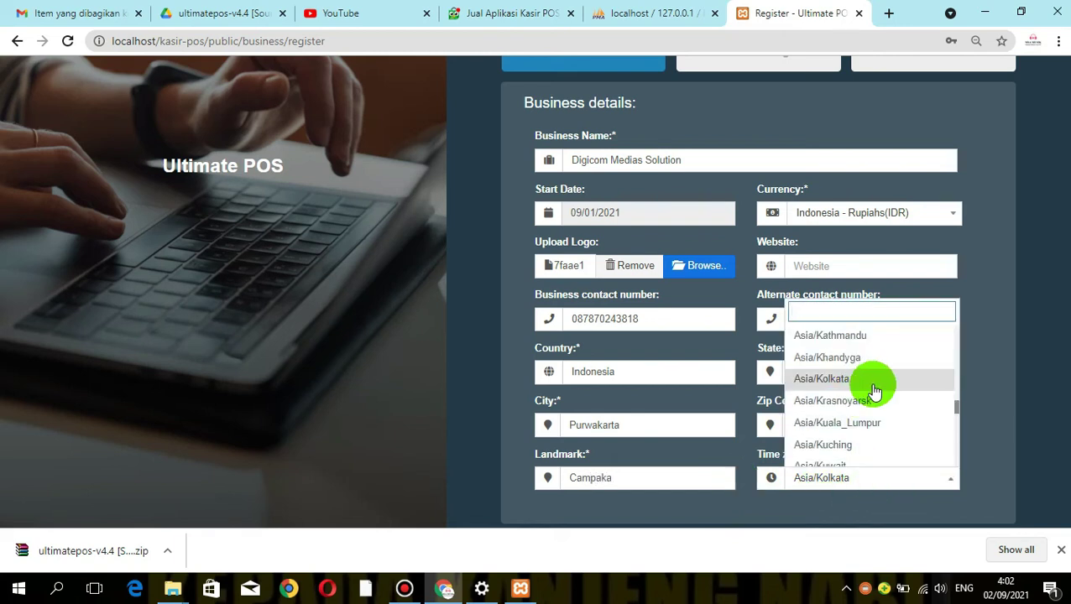
type("jaka")
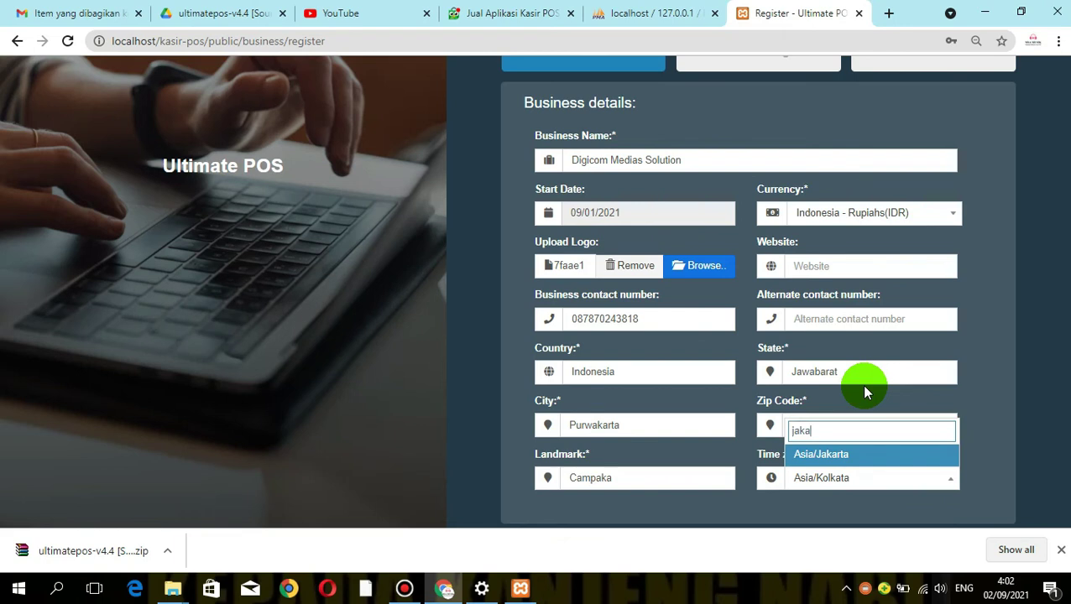
left_click(819, 454)
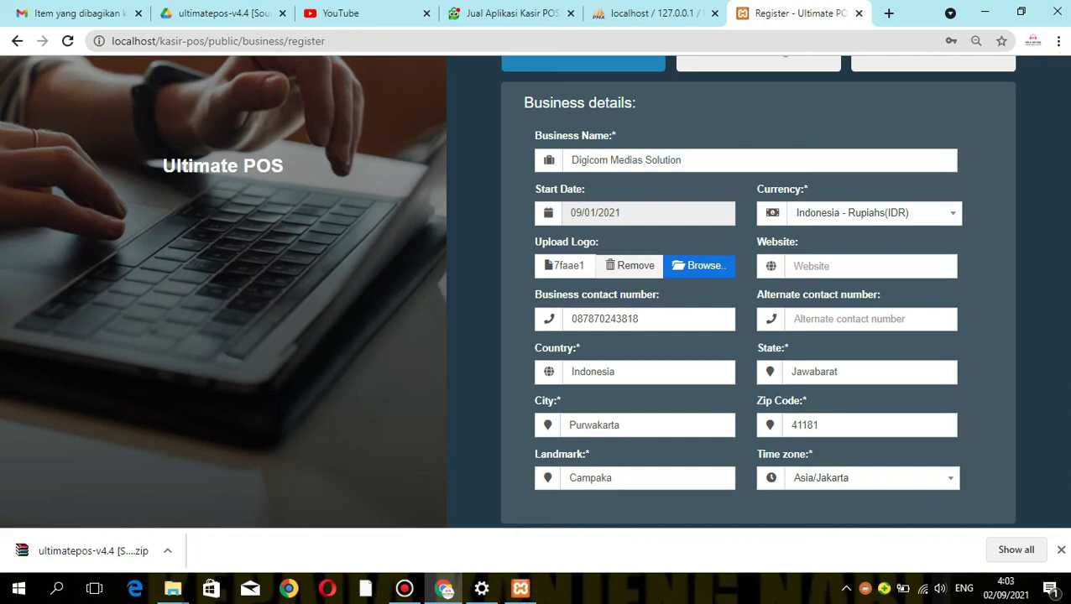
scroll(1063, 340, "up", 2)
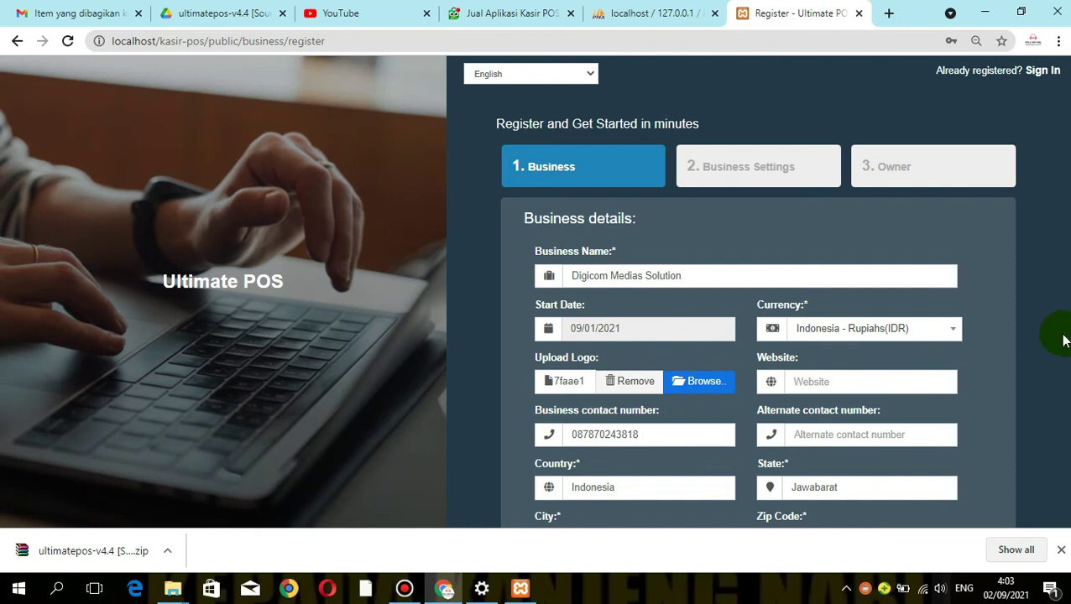
scroll(1063, 340, "down", 2)
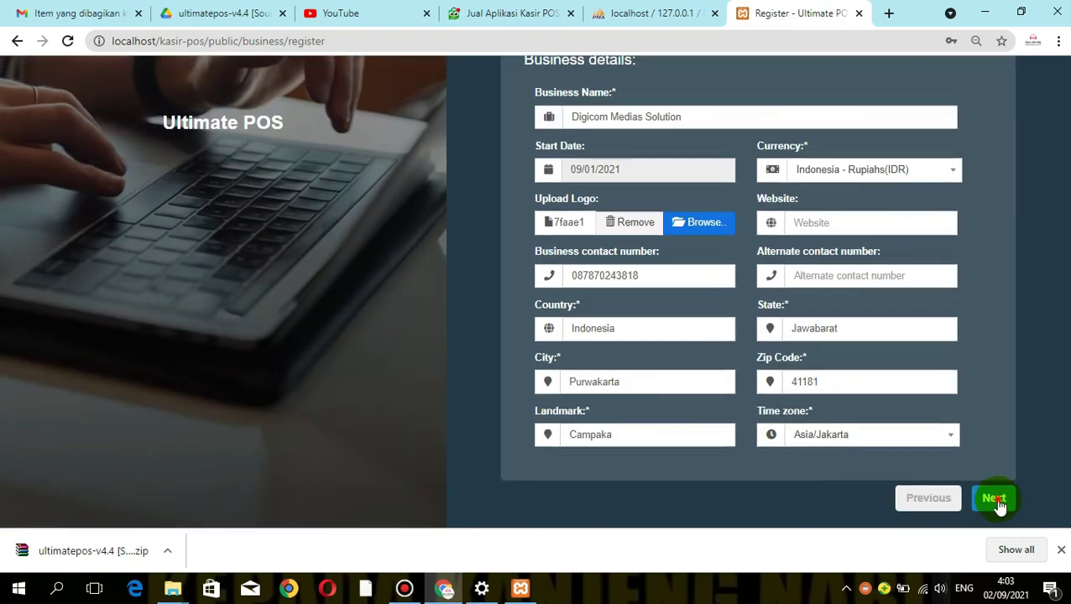
Advance past Business Settings, keeping January and FIFO defaults, to Owner information
left_click(995, 499)
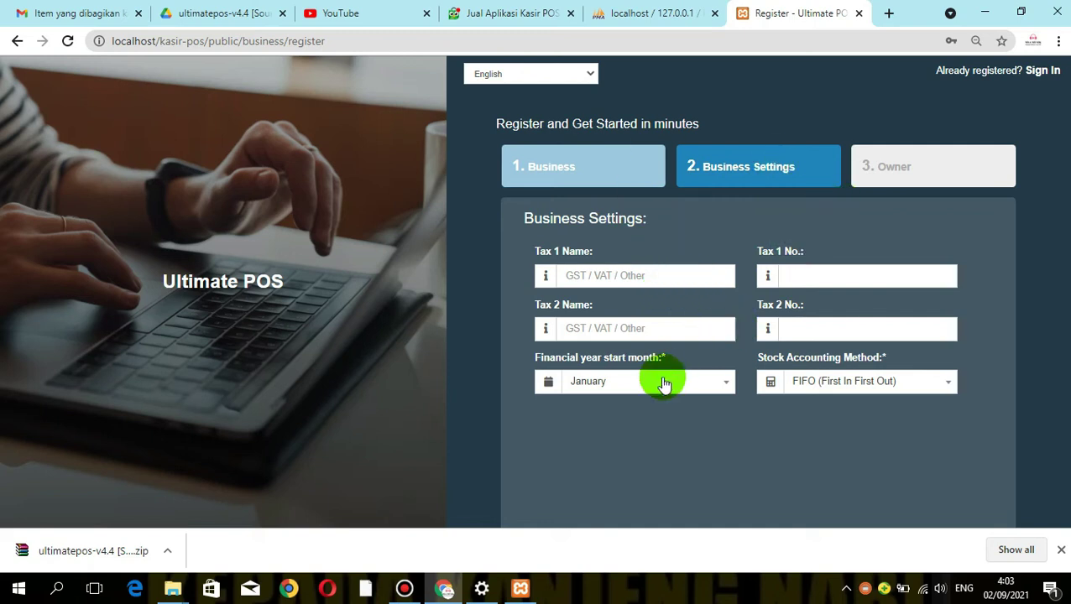
scroll(853, 401, "down", 1)
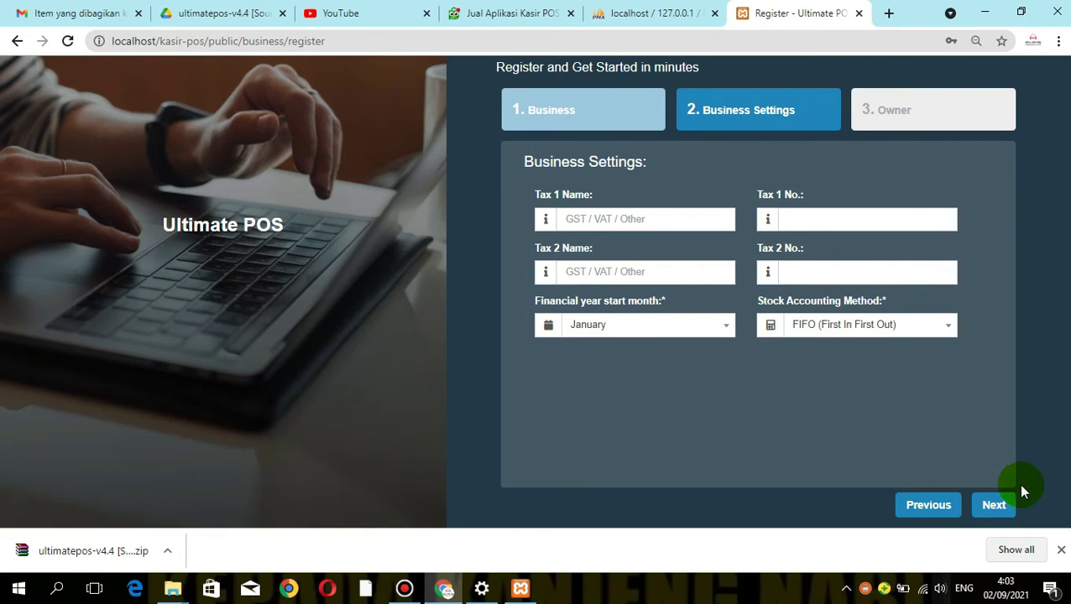
left_click(1003, 504)
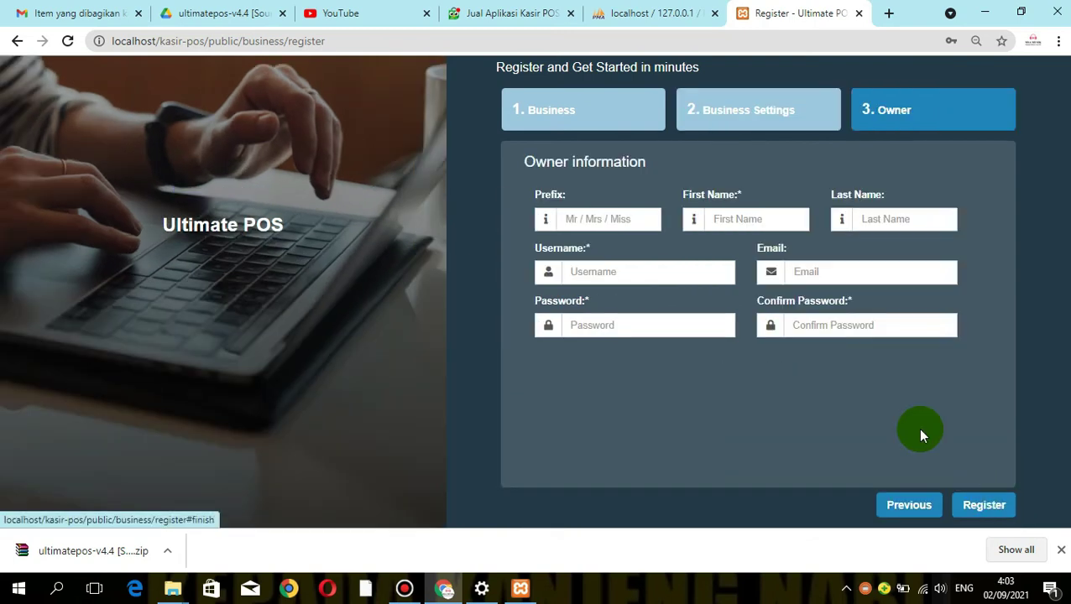
Enter M in the owner's Prefix field
left_click(587, 219)
type("M")
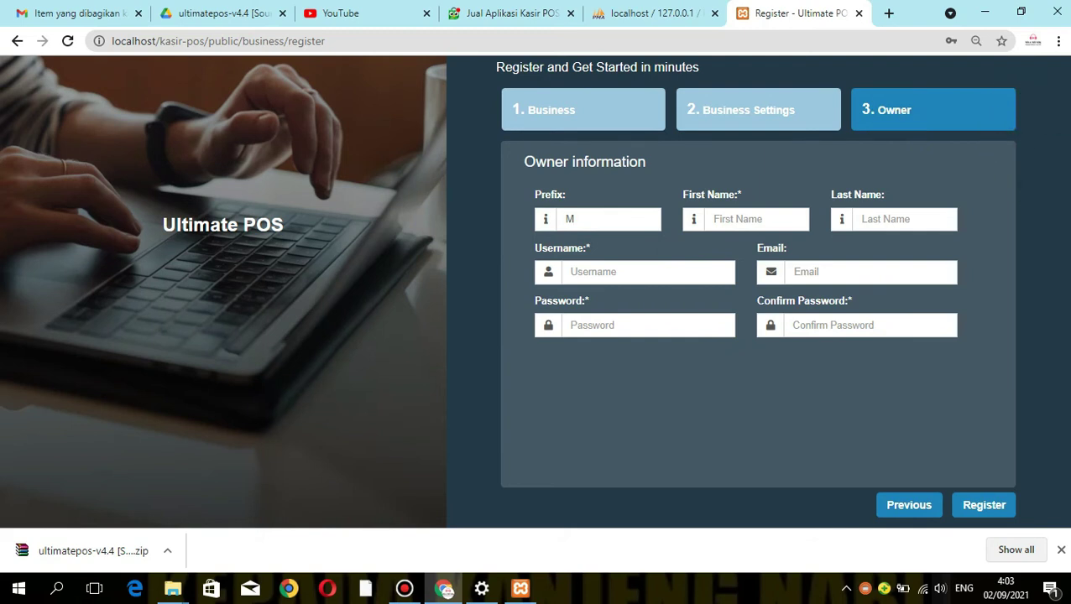
scroll(756, 293, "up", 1)
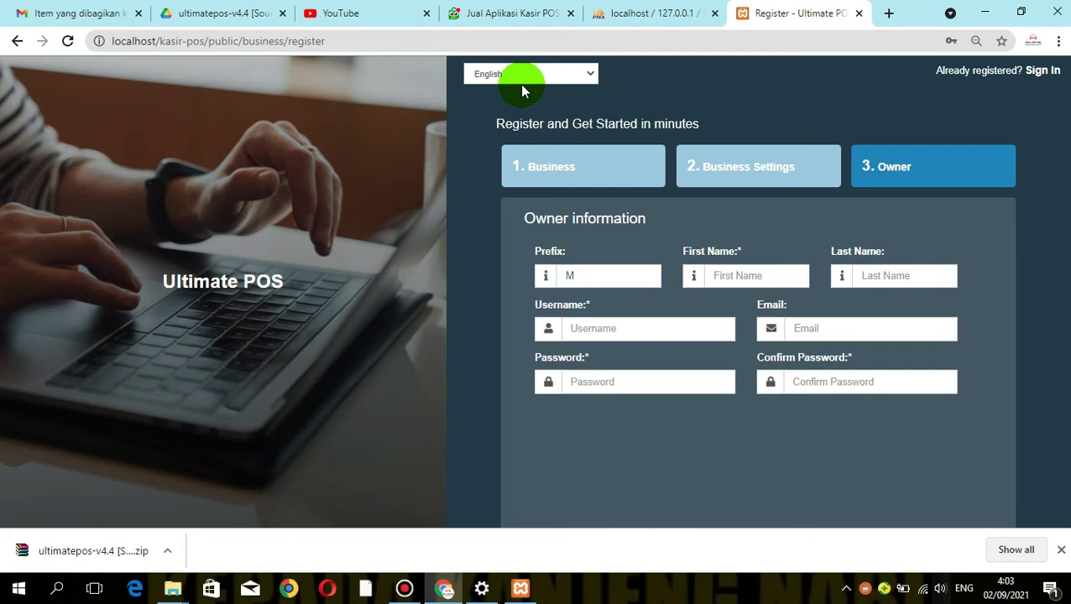
Choose Indonesian from the language list so the form reloads as register?lang=id ('Daftar')
left_click(590, 75)
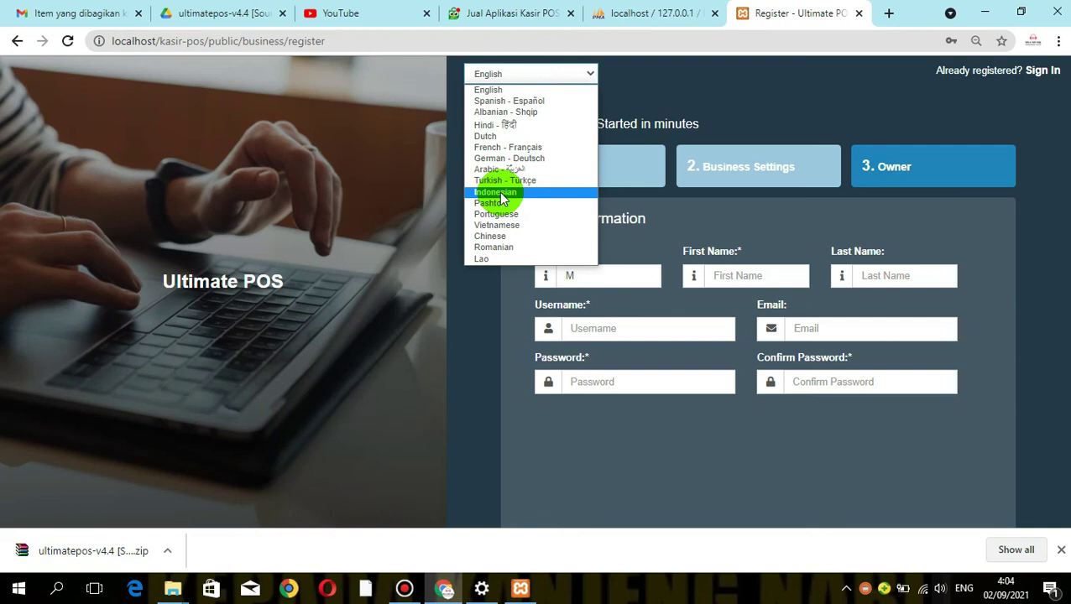
left_click(497, 192)
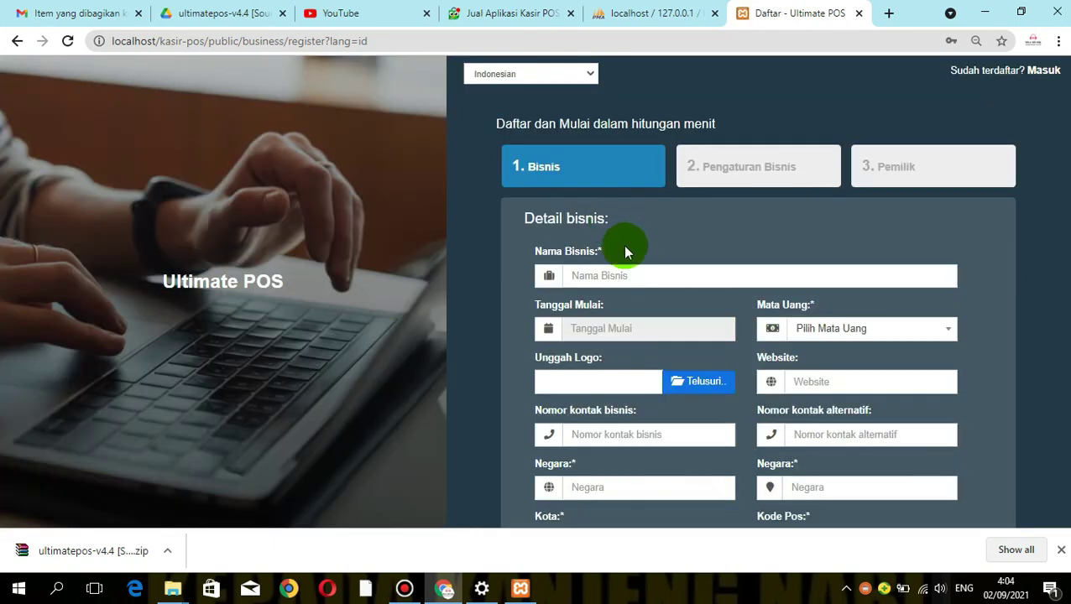
Enter business name Digicom Medias Solution, start date 09/01/2021, Rupiah (IDR) currency and the DIGICOM logo
left_click(616, 275)
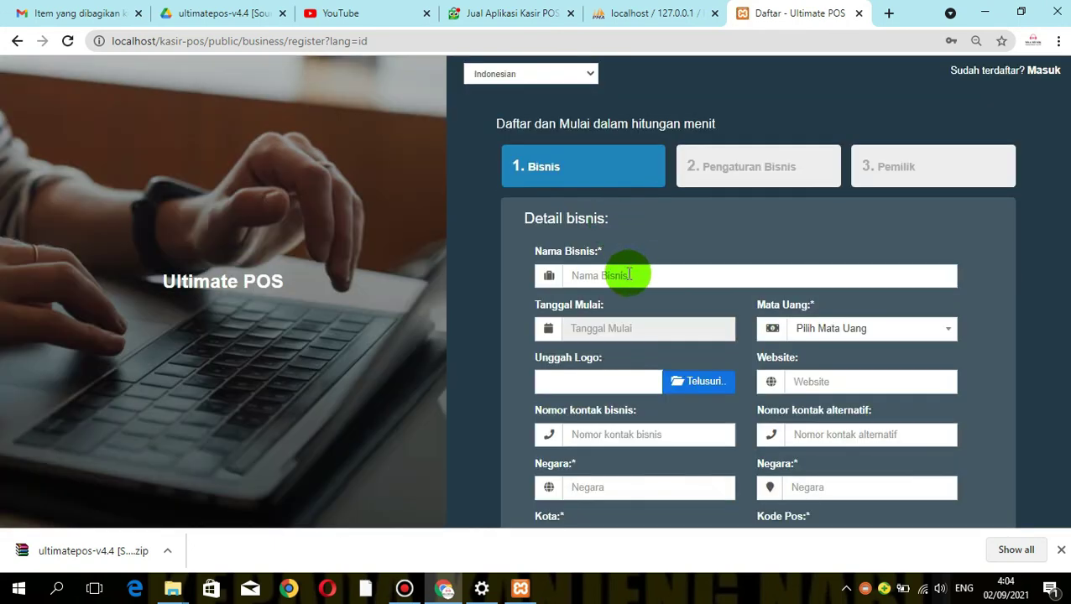
left_click(628, 311)
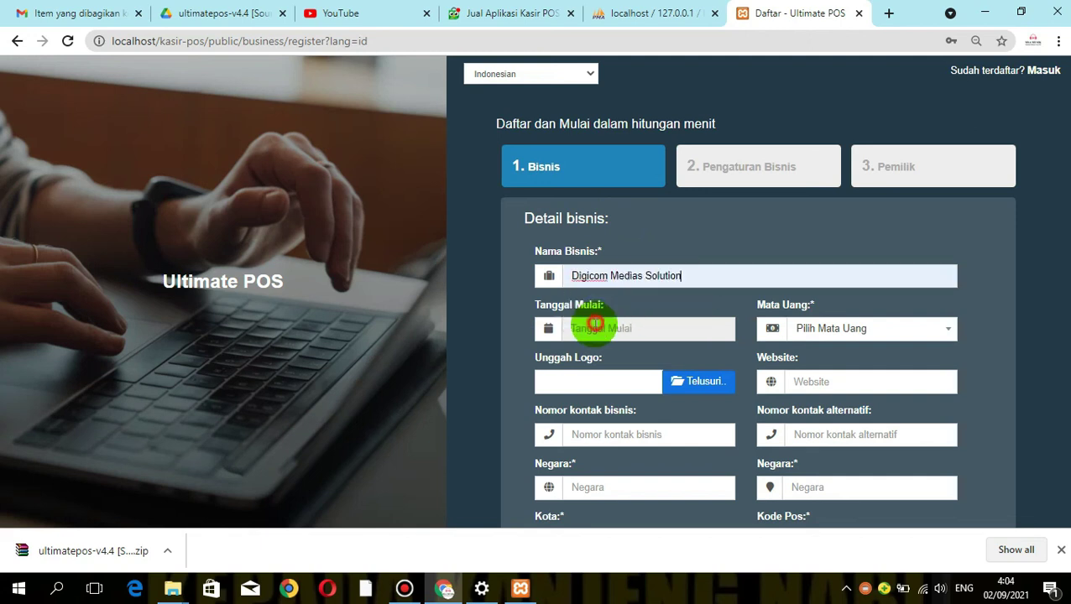
left_click(602, 328)
left_click(629, 201)
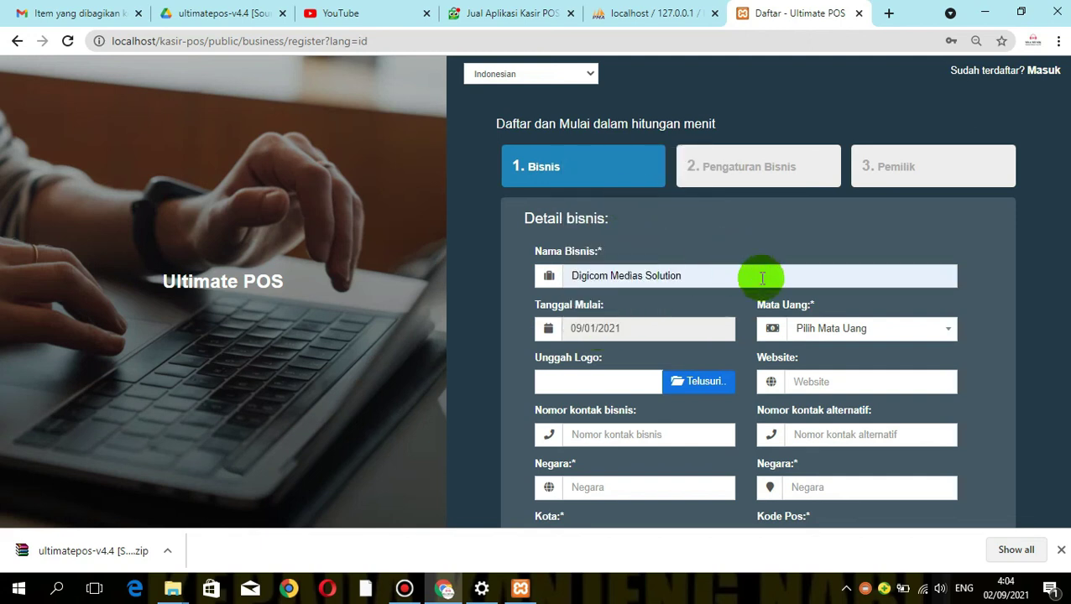
left_click(801, 332)
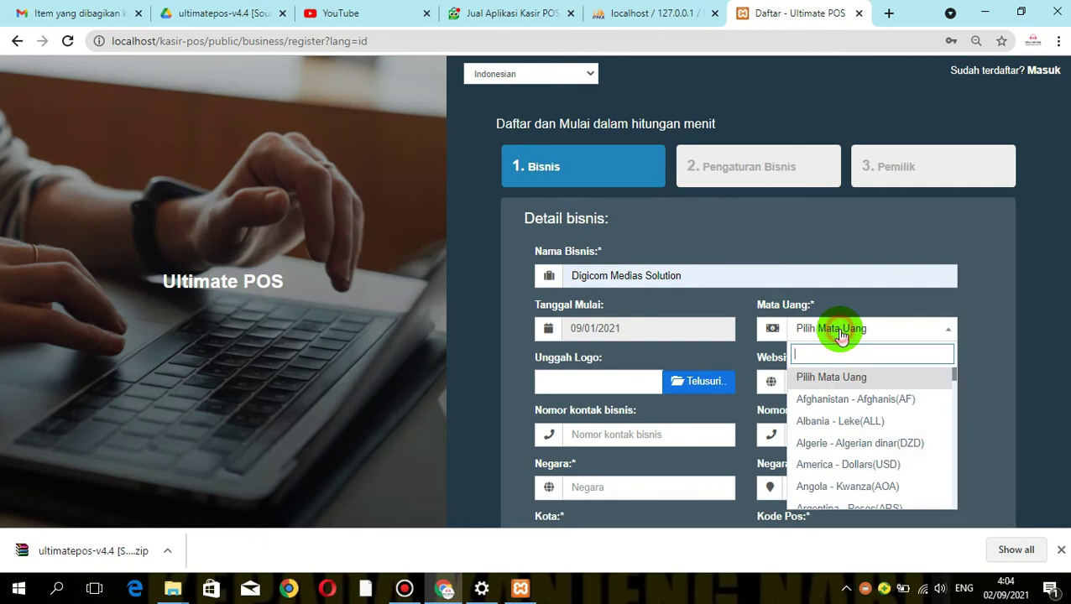
type("rupiah")
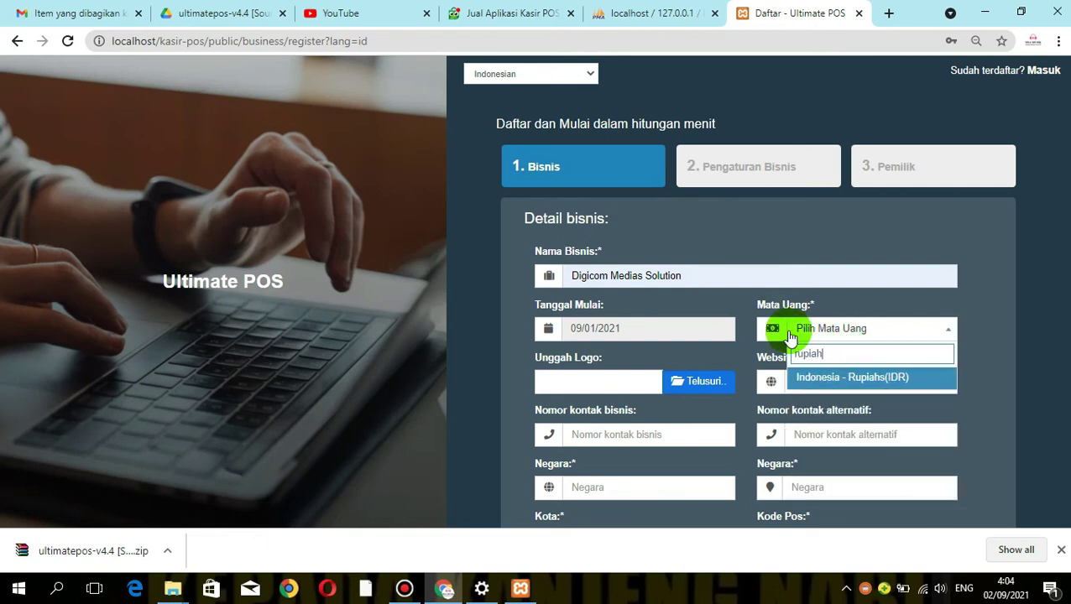
left_click(835, 378)
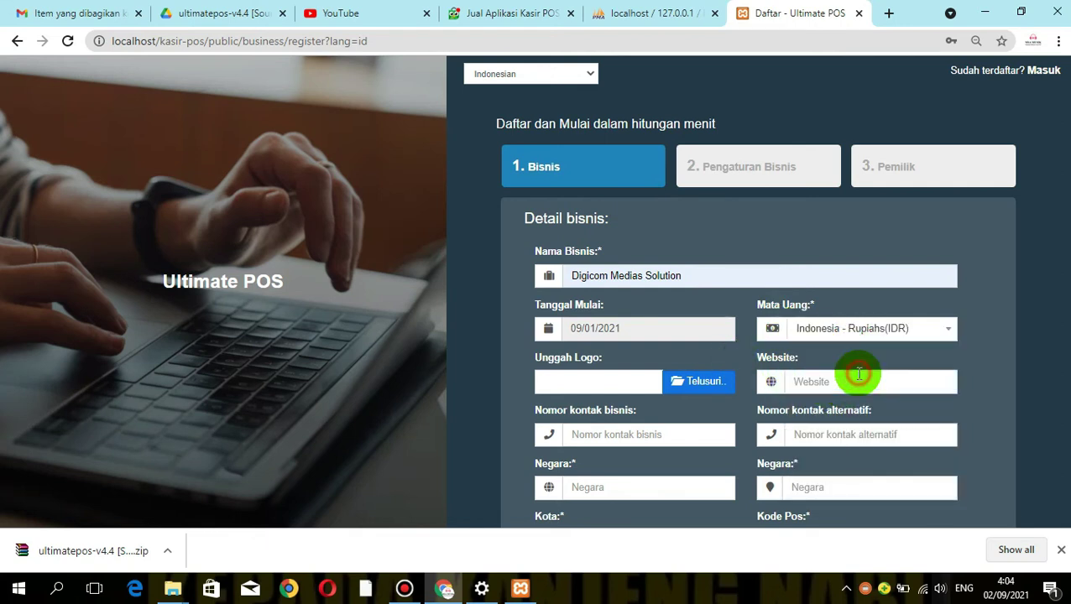
left_click(679, 399)
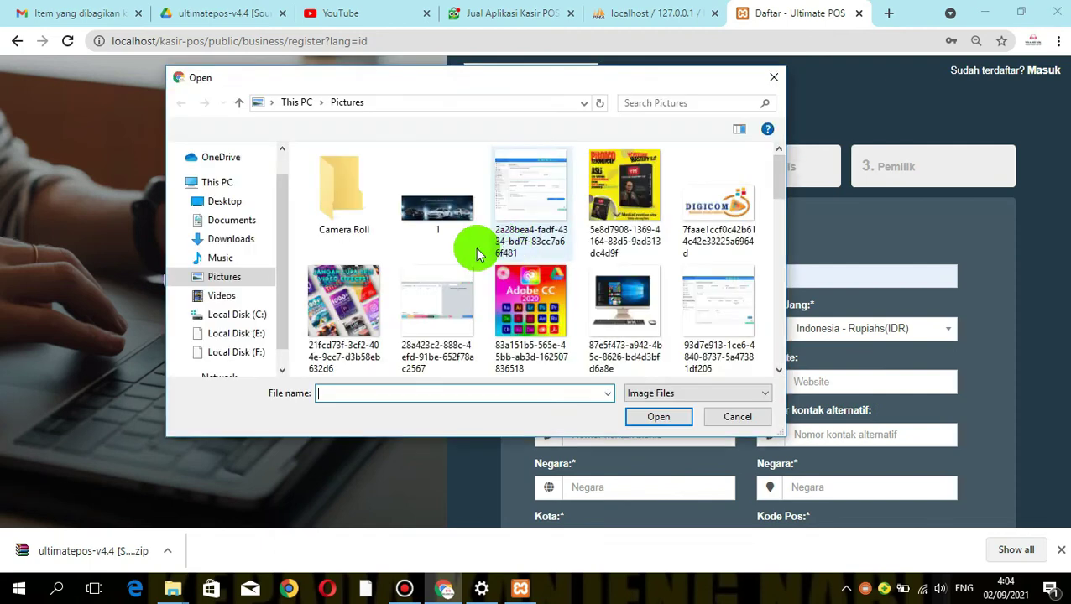
left_click(403, 346)
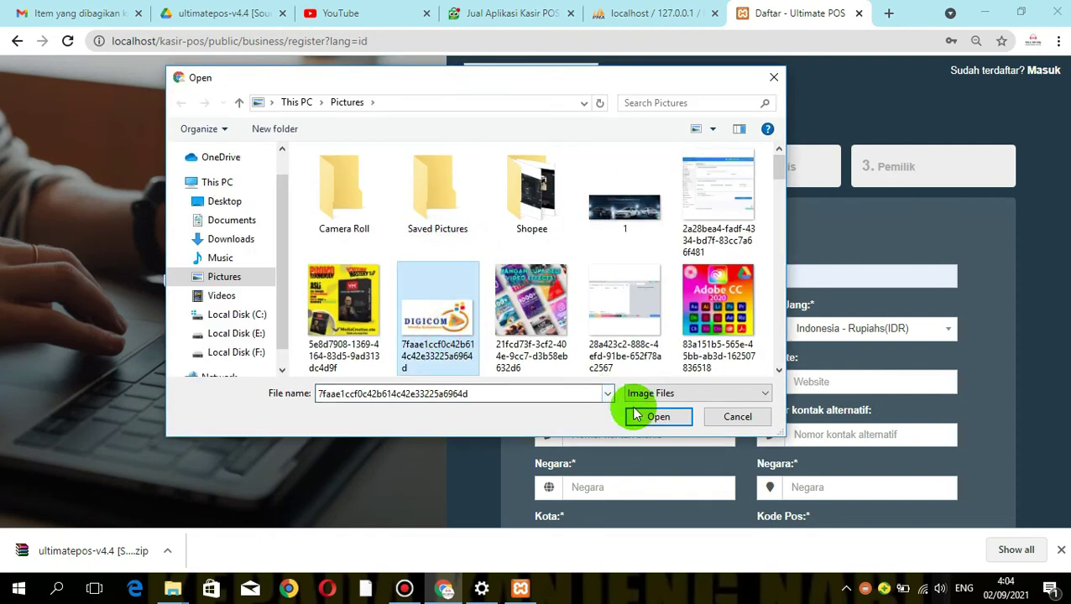
left_click(654, 414)
Fill the contact number, country Indonesia, city Purwakarta, landmark Campaka and zip code 41181
left_click(804, 381)
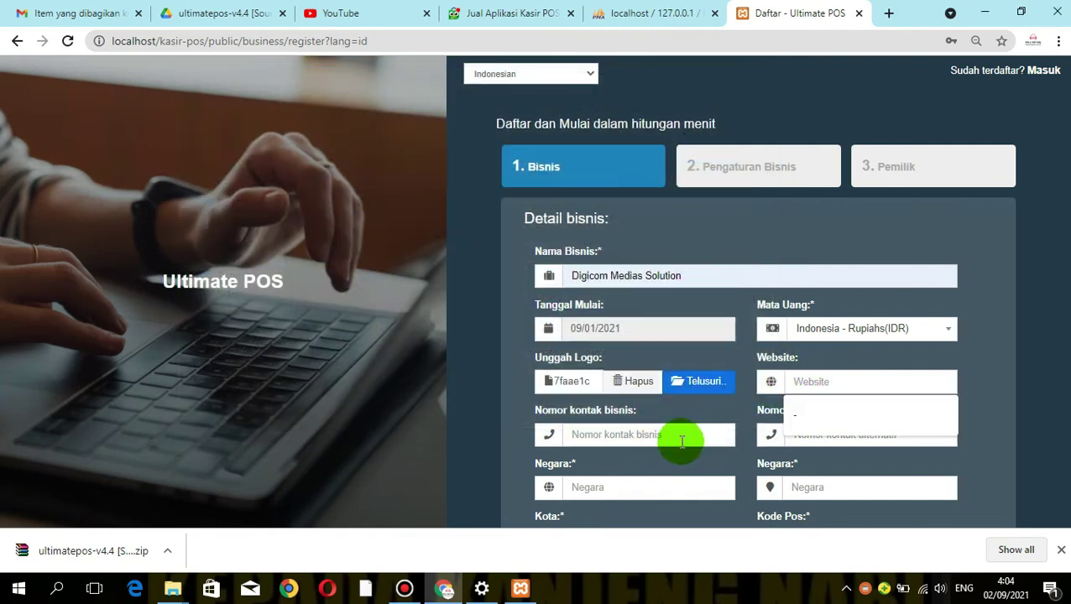
left_click(627, 434)
left_click(617, 471)
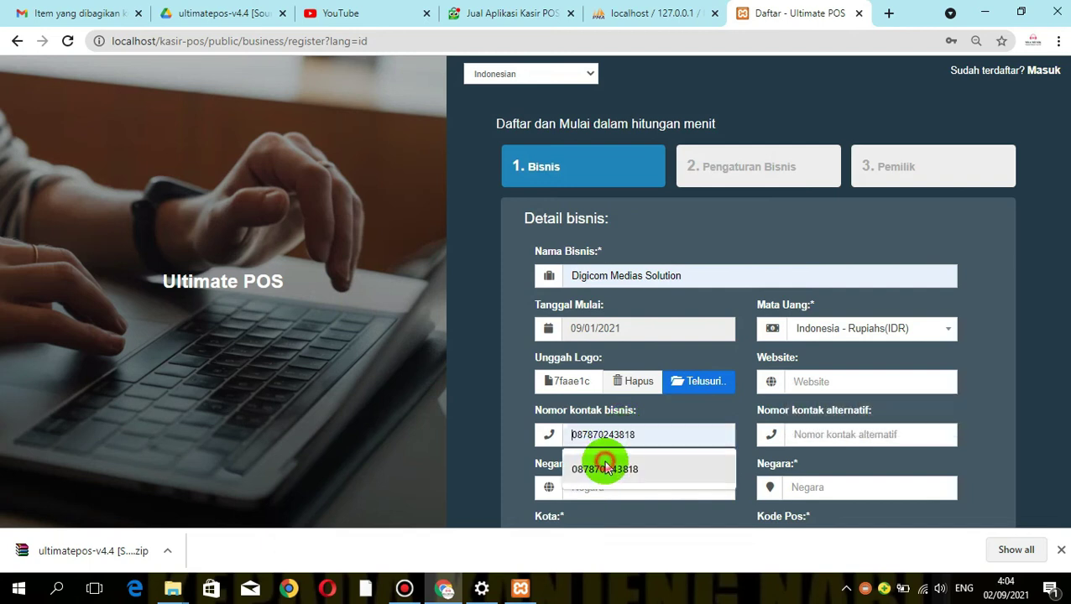
left_click(639, 490)
left_click(605, 521)
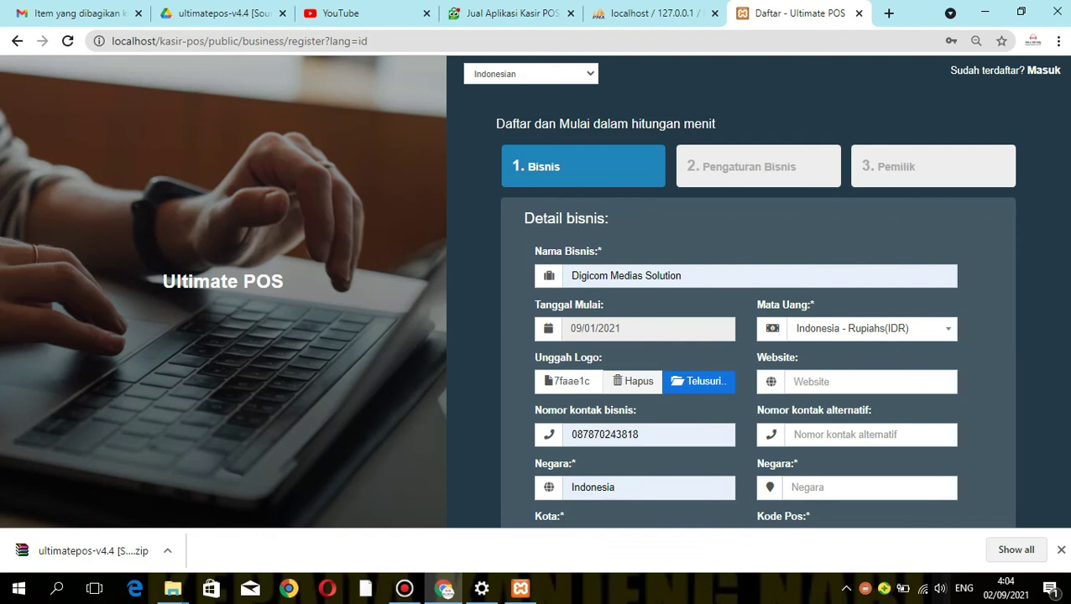
scroll(1067, 459, "down", 2)
left_click(662, 419)
left_click(631, 457)
left_click(617, 468)
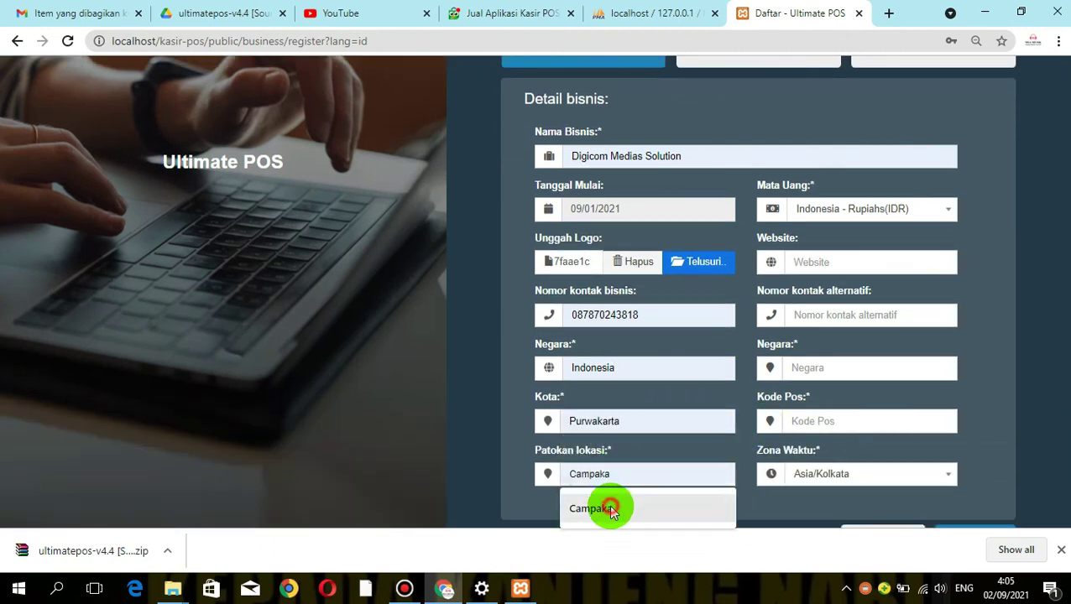
left_click(609, 506)
left_click(793, 422)
left_click(803, 452)
Set the state to Indonesia and time zone Asia/Jakarta, then continue to Pengaturan Bisnis
left_click(812, 376)
type("Indonesia")
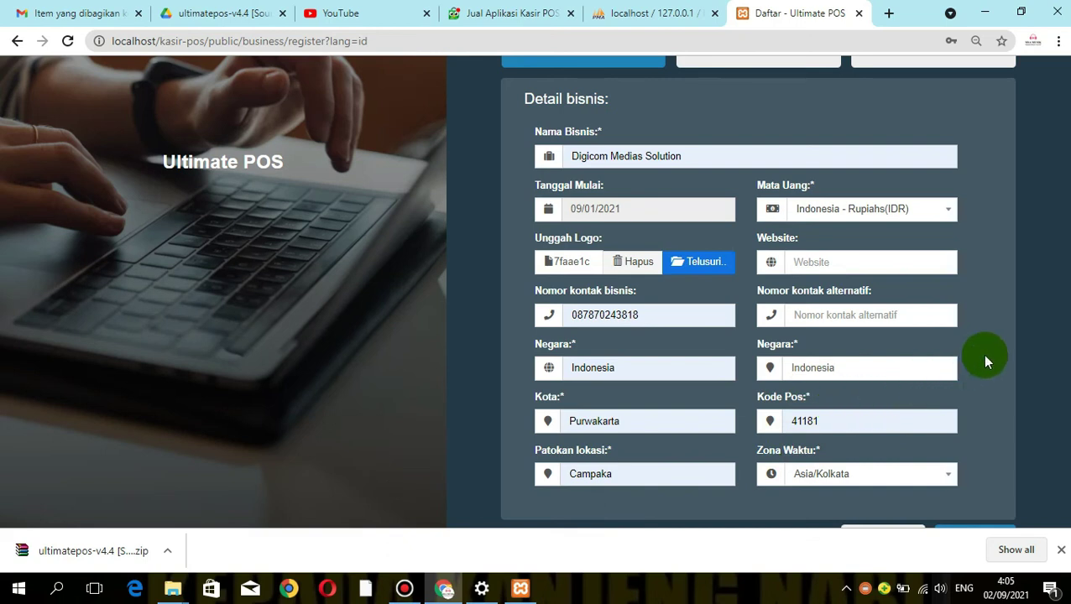
scroll(1036, 302, "down", 1)
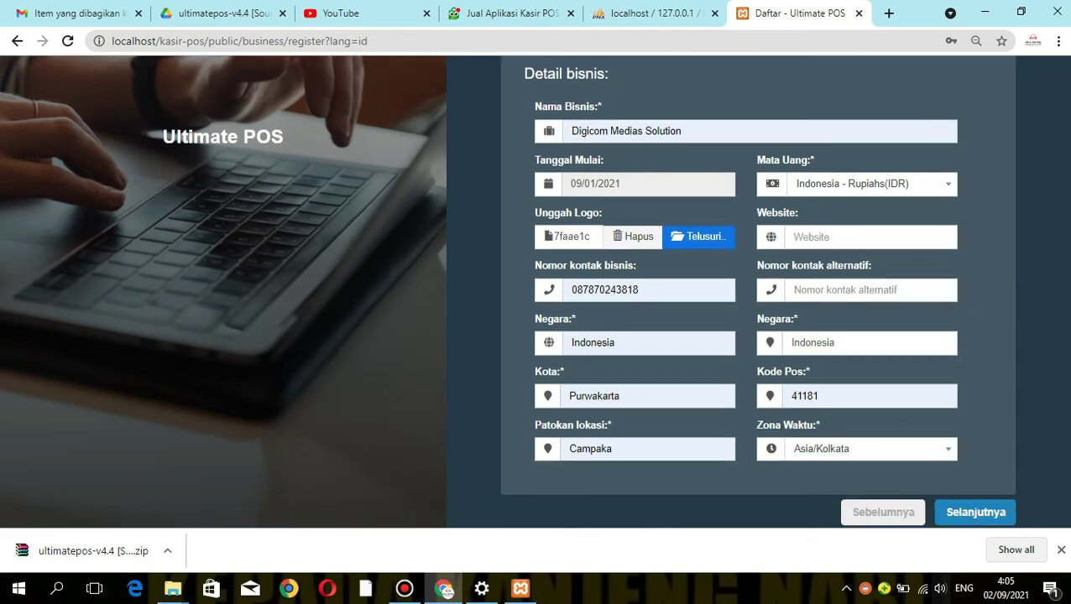
left_click(879, 444)
type("jakarta")
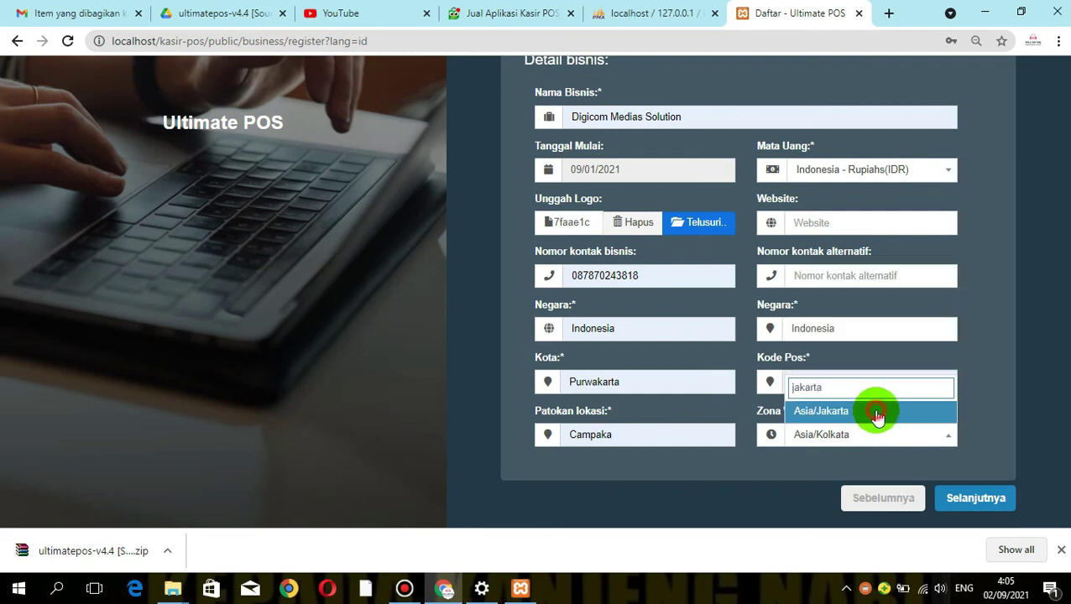
left_click(877, 411)
left_click(965, 500)
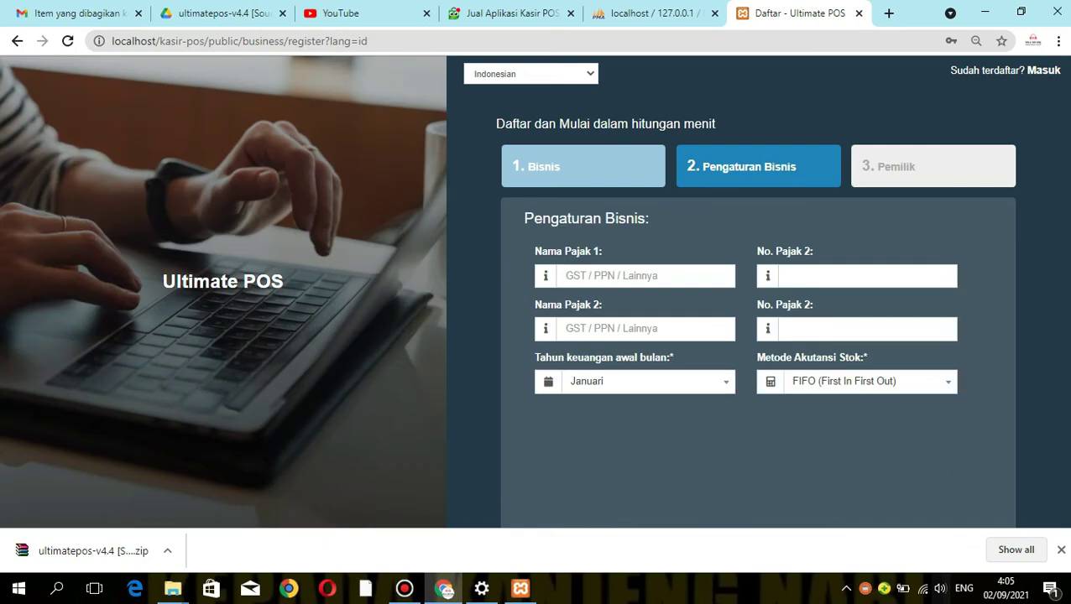
Enter the owner's prefix Bpk plus the owner's first and last name
scroll(1011, 420, "down", 1)
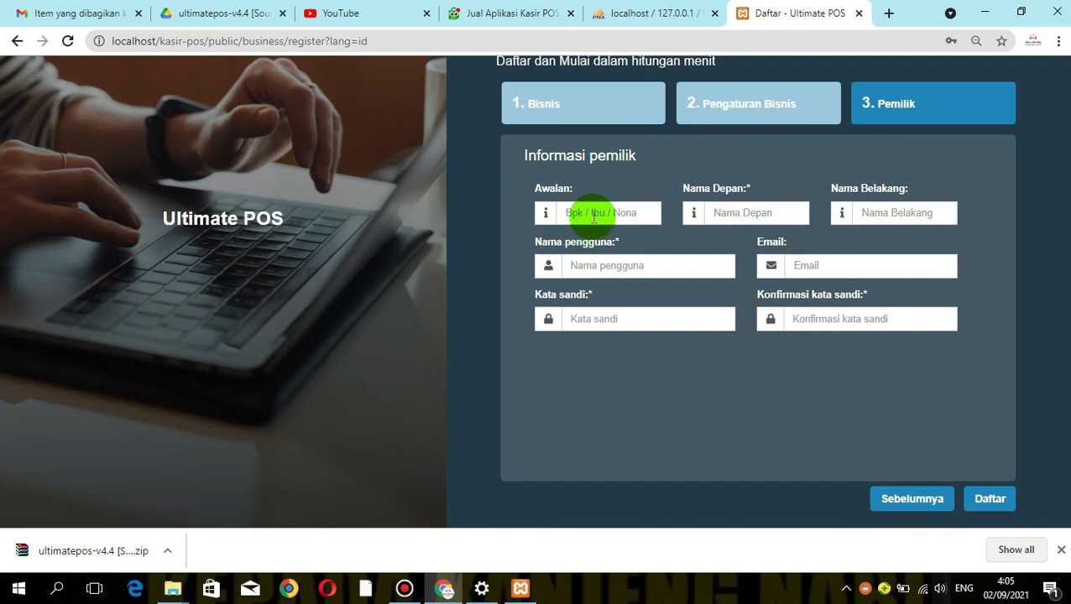
left_click(592, 215)
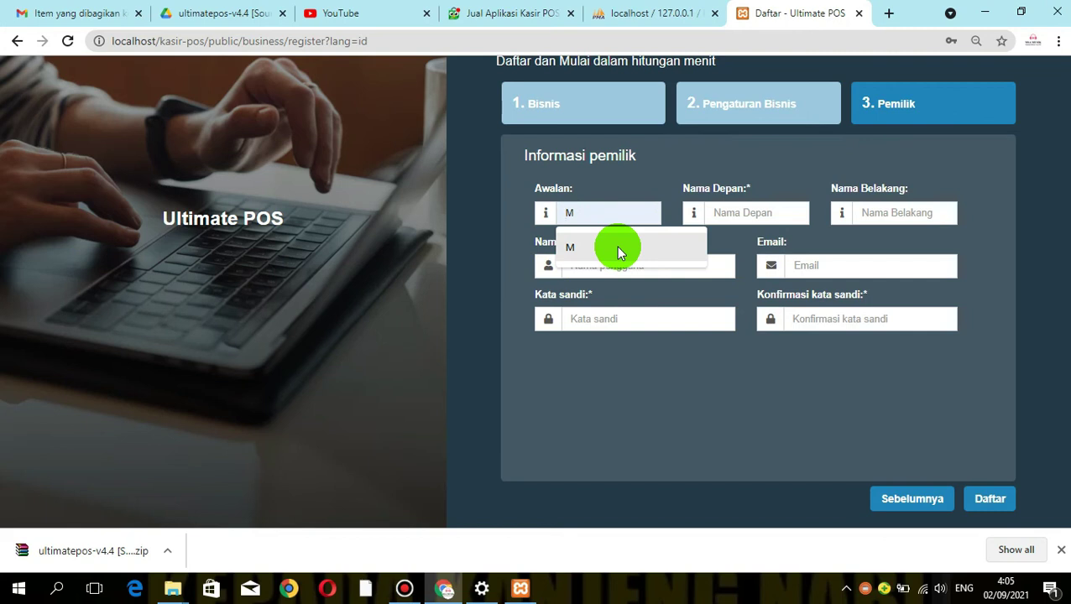
type("Bpk")
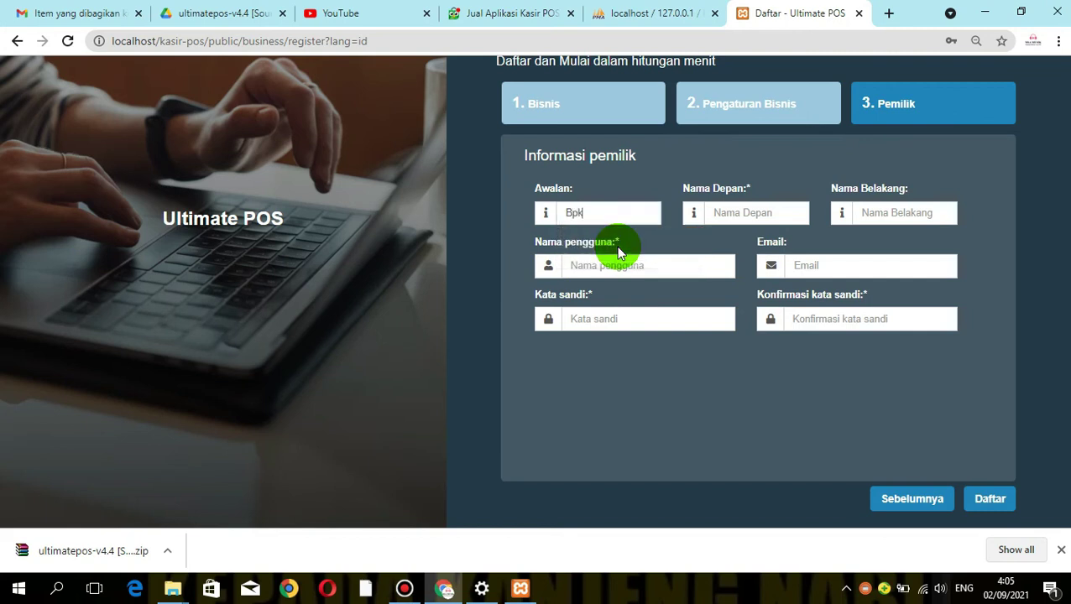
left_click(740, 220)
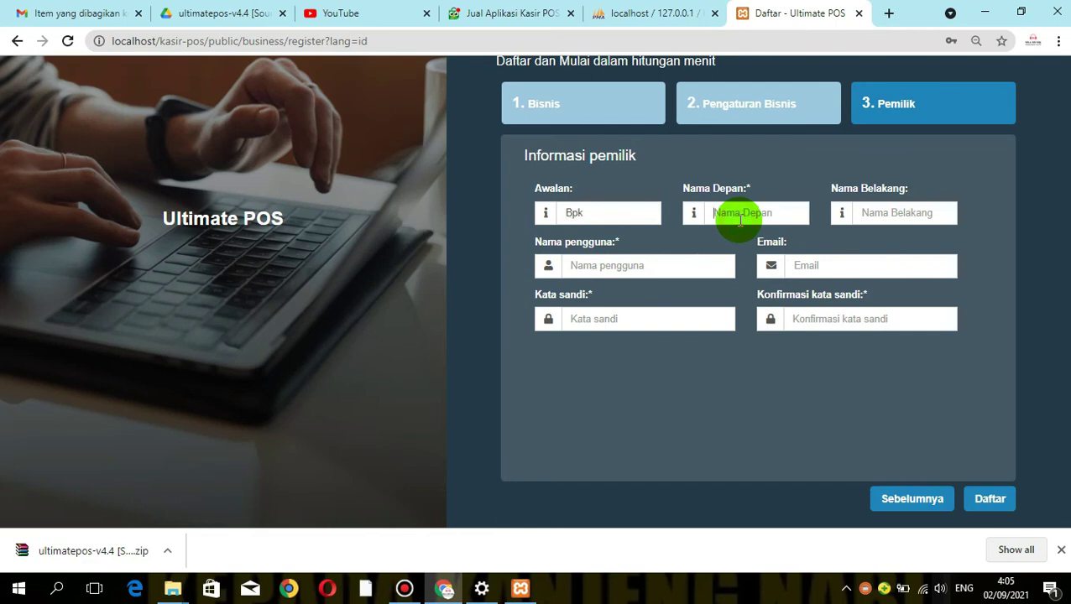
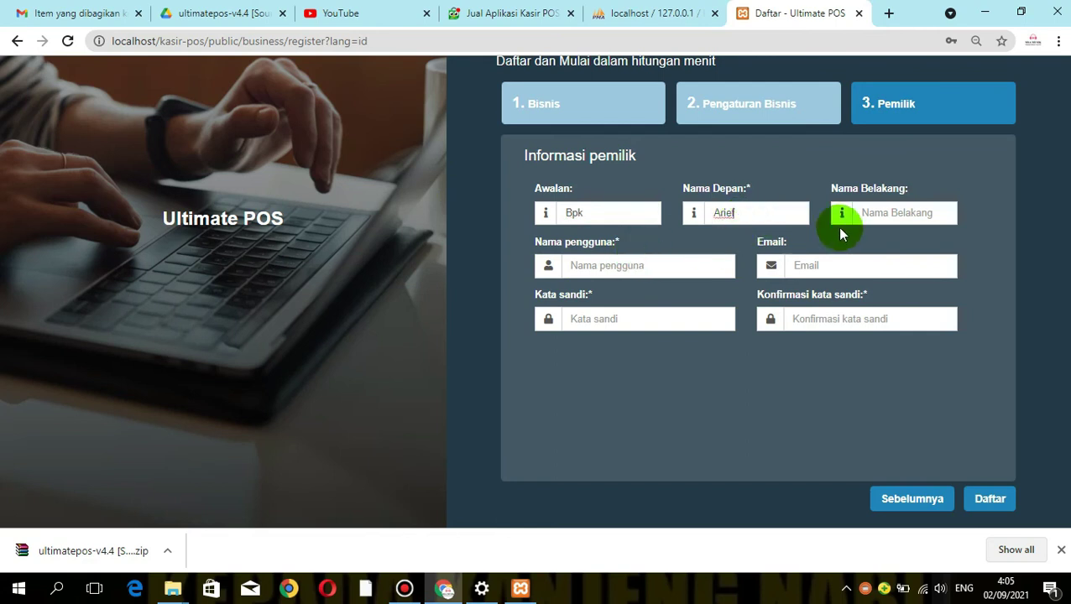
left_click(878, 212)
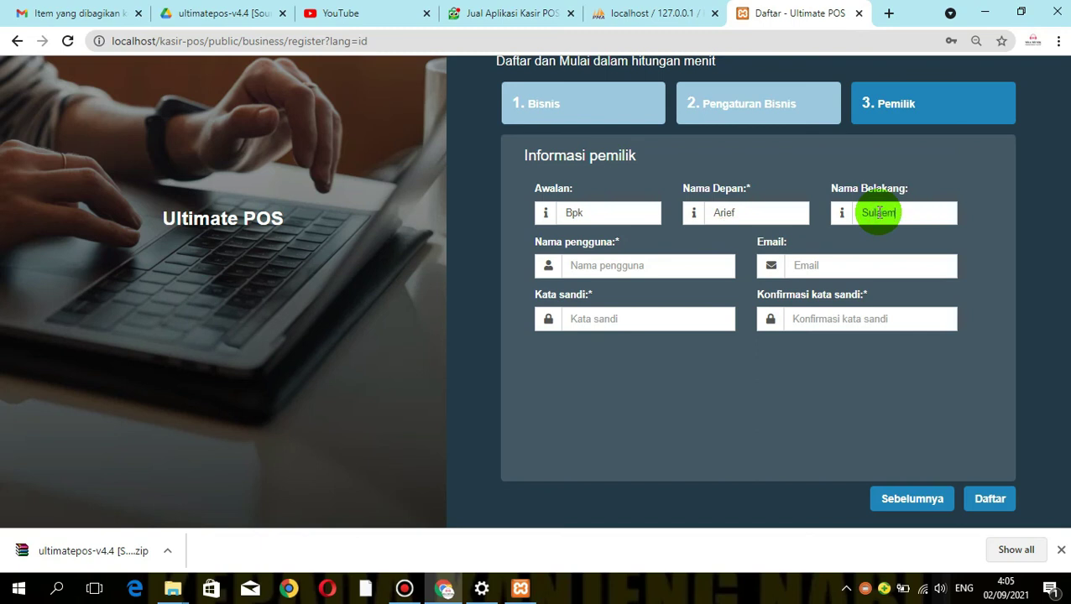
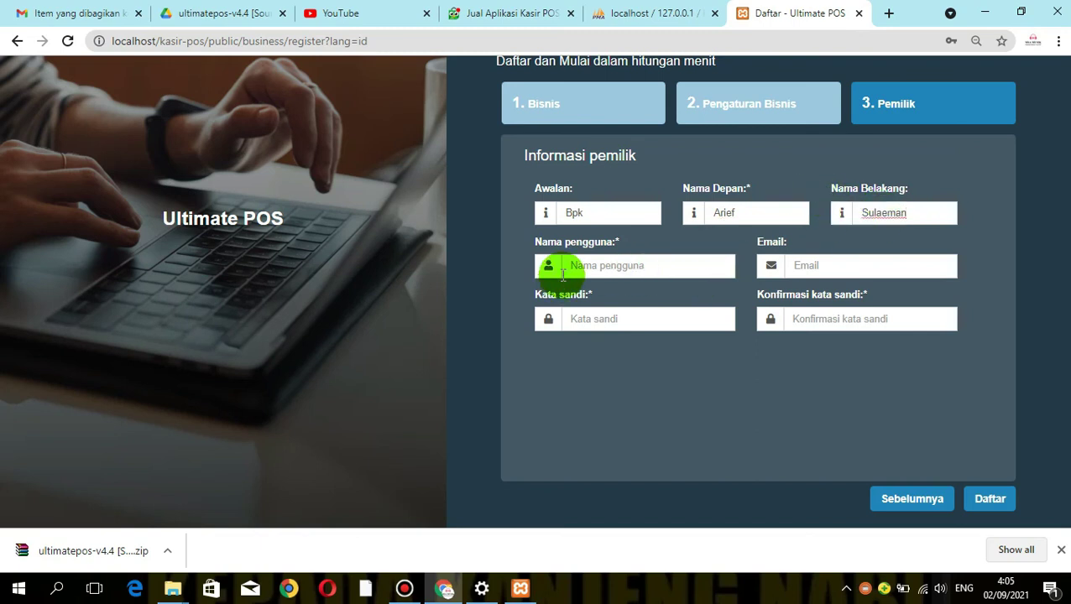
Set the owner's username to digicom and fill in the saved owner e-mail address
left_click(590, 267)
type("ar")
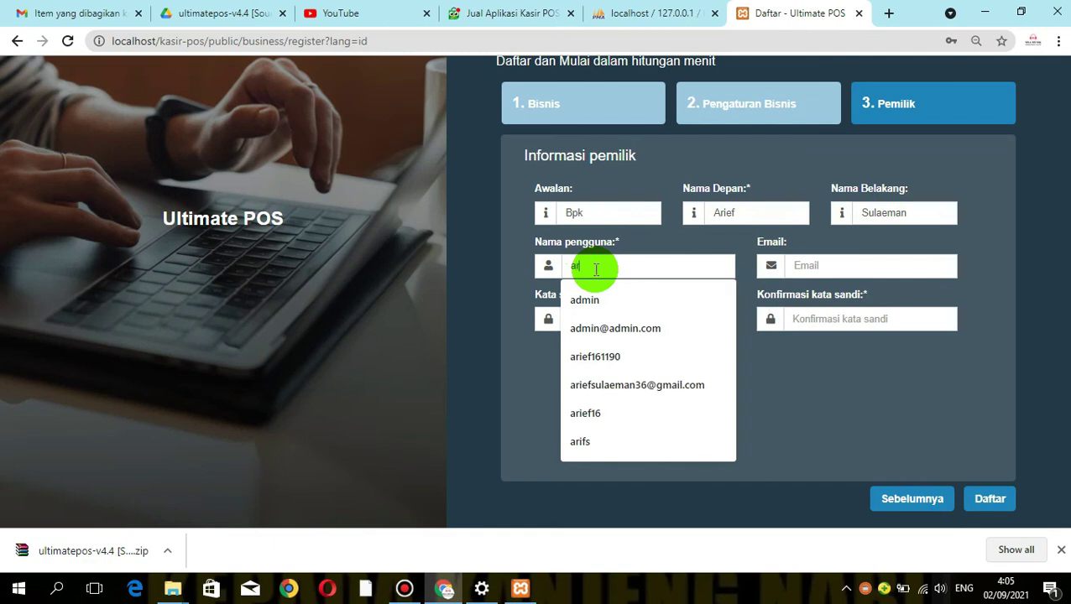
type("ief1")
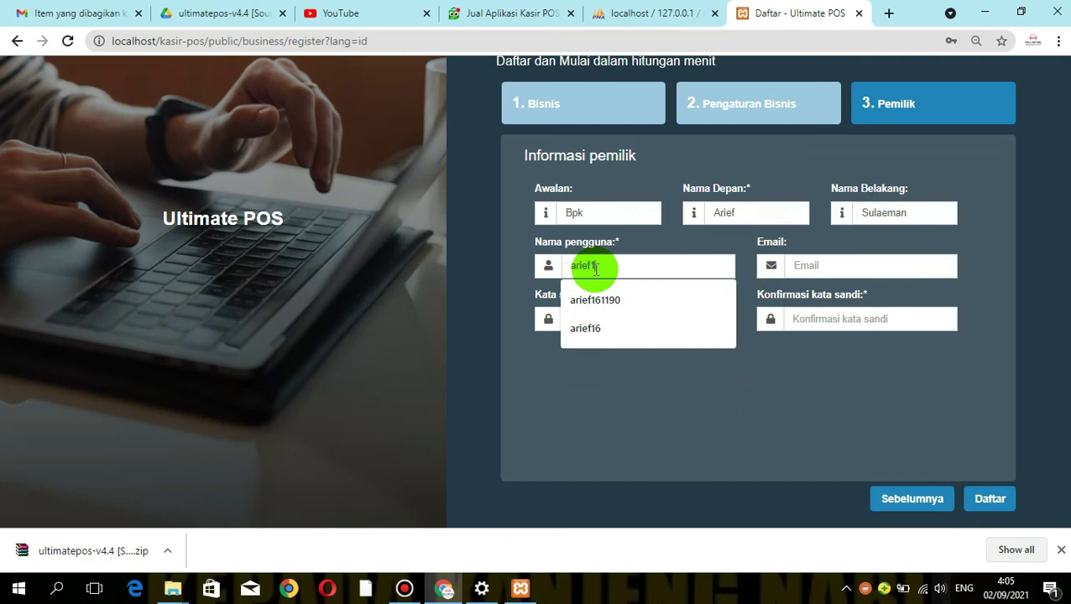
key("BackSpace")
key("BackSpace")
key("BackSpace")
key("BackSpace")
key("BackSpace")
type("digicom")
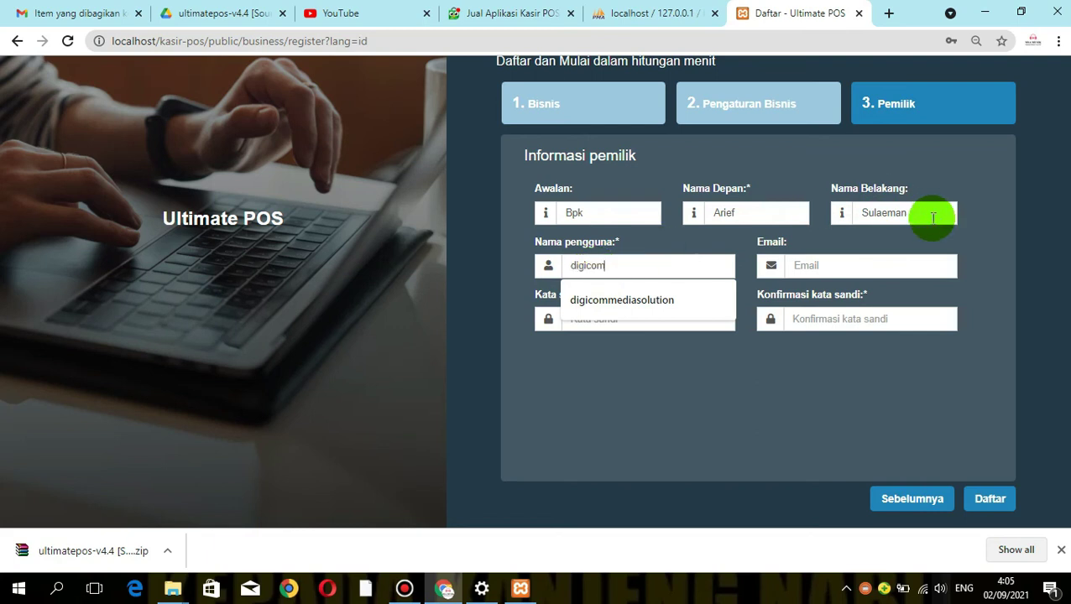
left_click(833, 265)
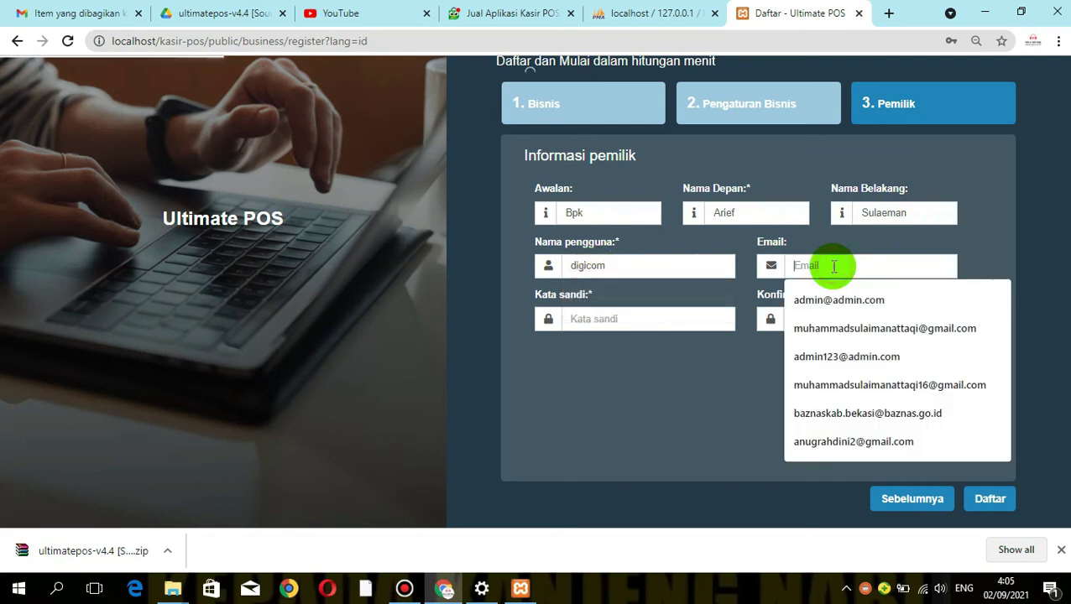
left_click(820, 328)
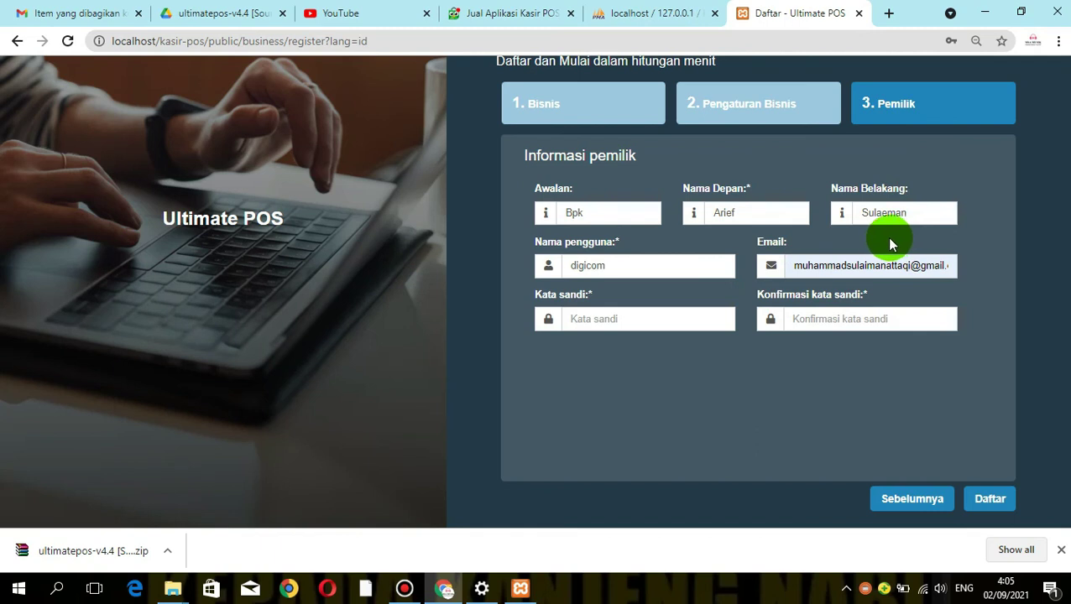
left_click(636, 319)
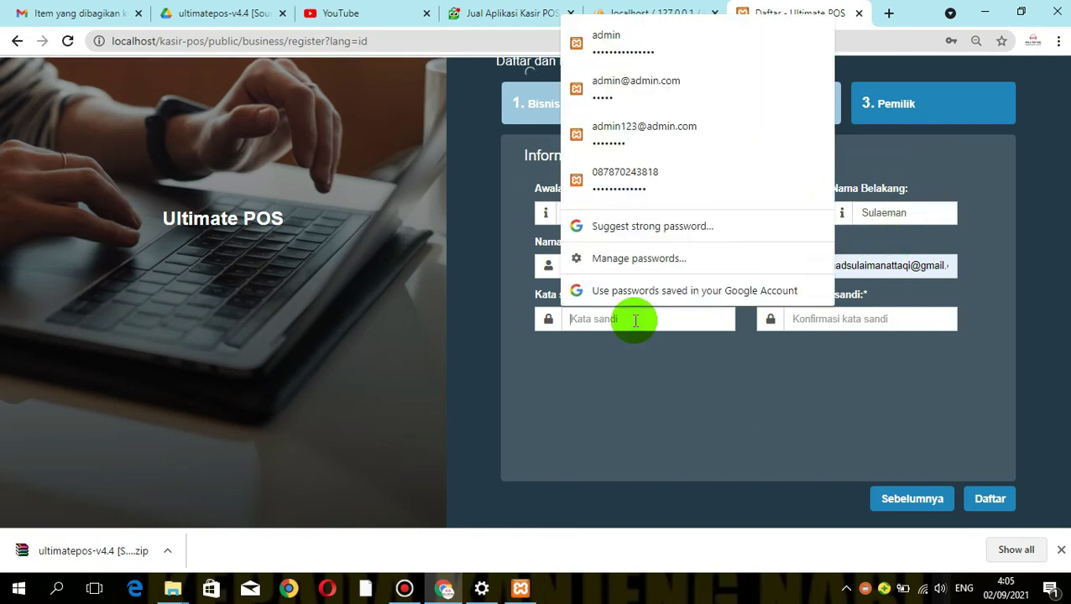
Enter the owner's password in Kata sandi and Konfirmasi kata sandi, then submit with Daftar
left_click(579, 430)
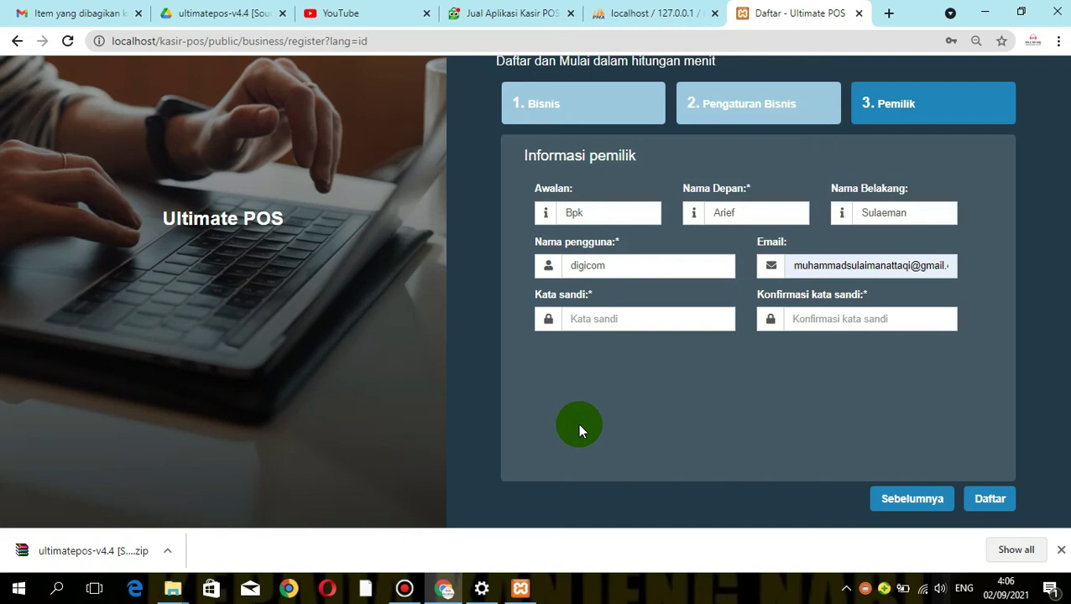
left_click(604, 323)
type("1234")
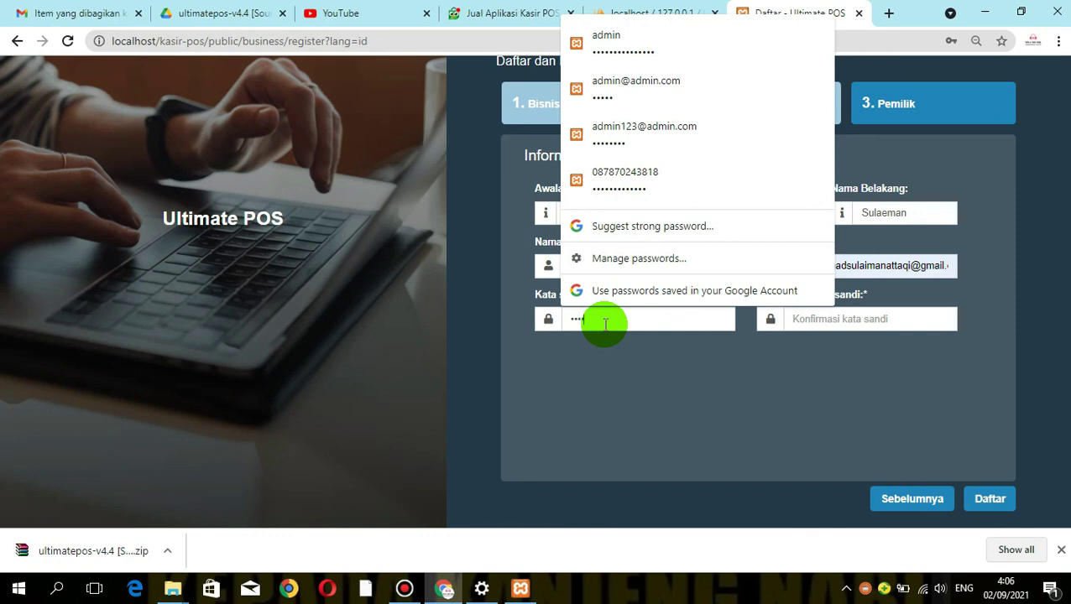
key("BackSpace")
key("BackSpace")
key("BackSpace")
key("BackSpace")
type("123412345678")
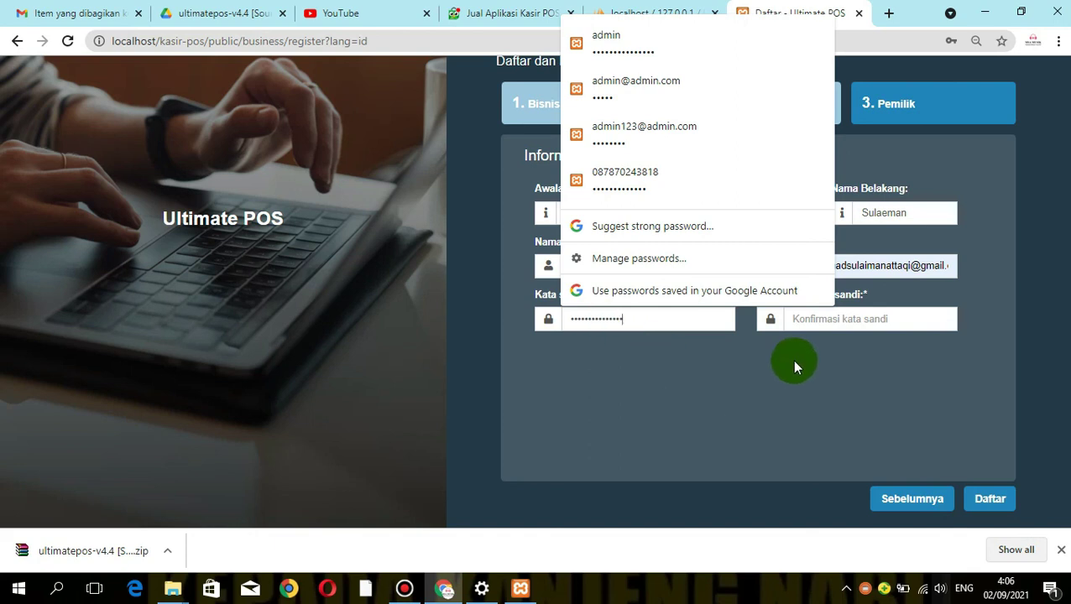
left_click(834, 321)
type("1234")
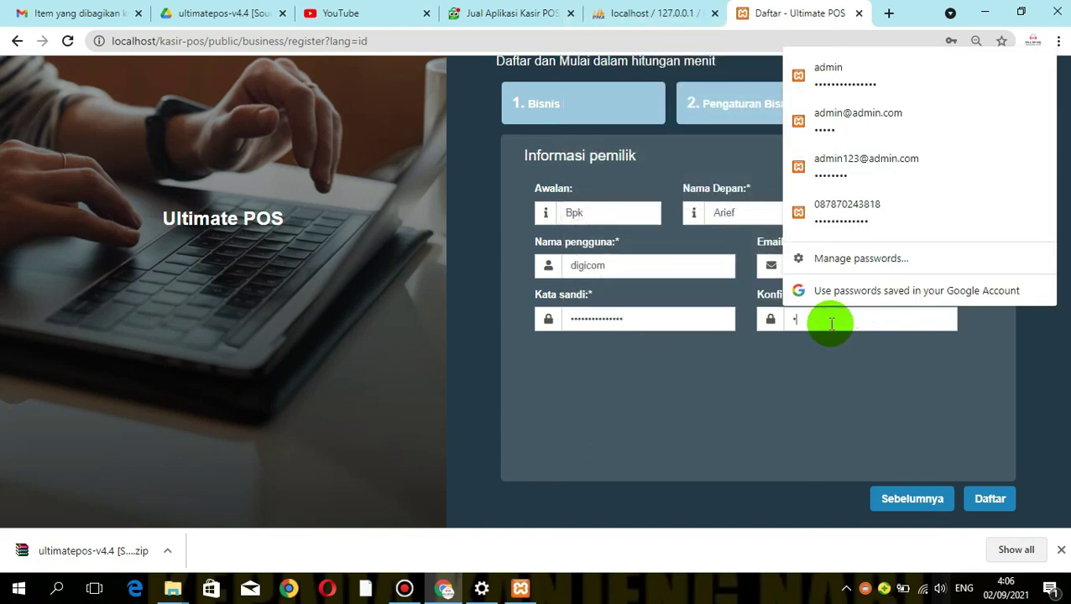
type("56789012")
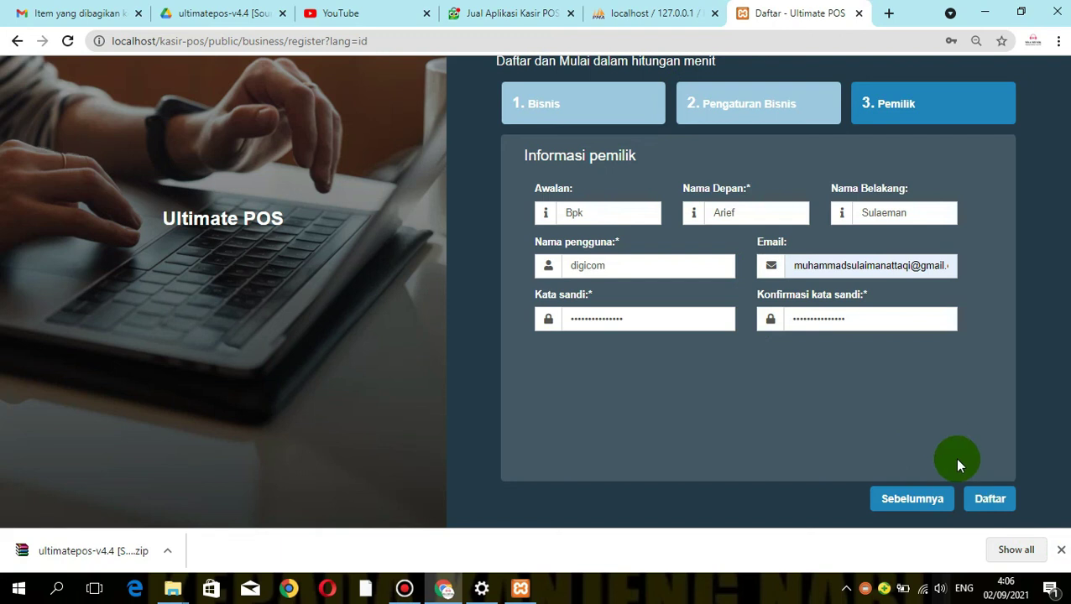
left_click(990, 500)
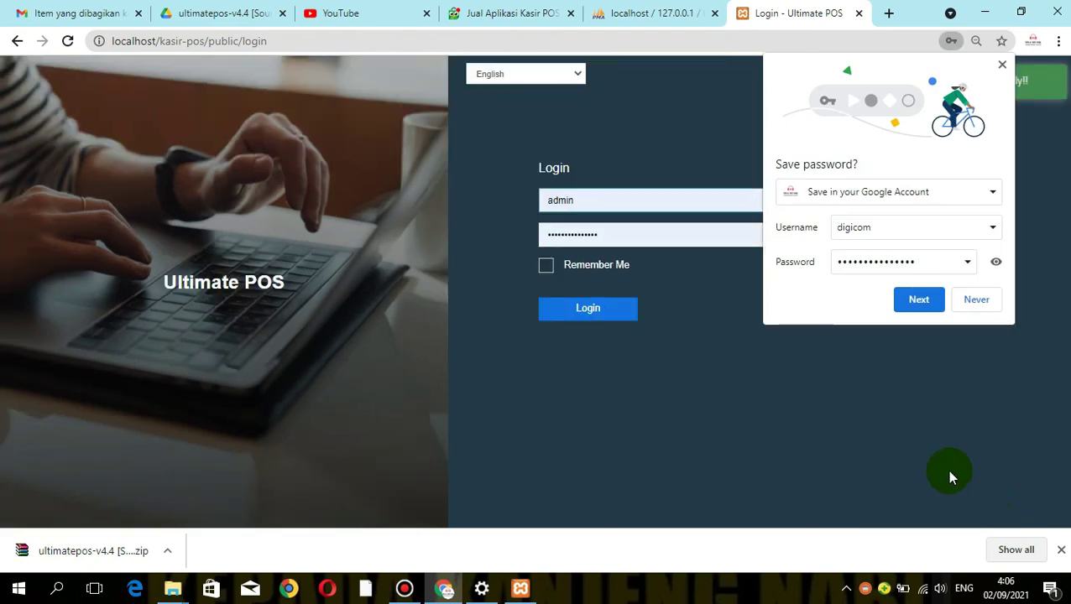
Decline Chrome's offers to save the new password, choosing No thanks and Never
left_click(920, 302)
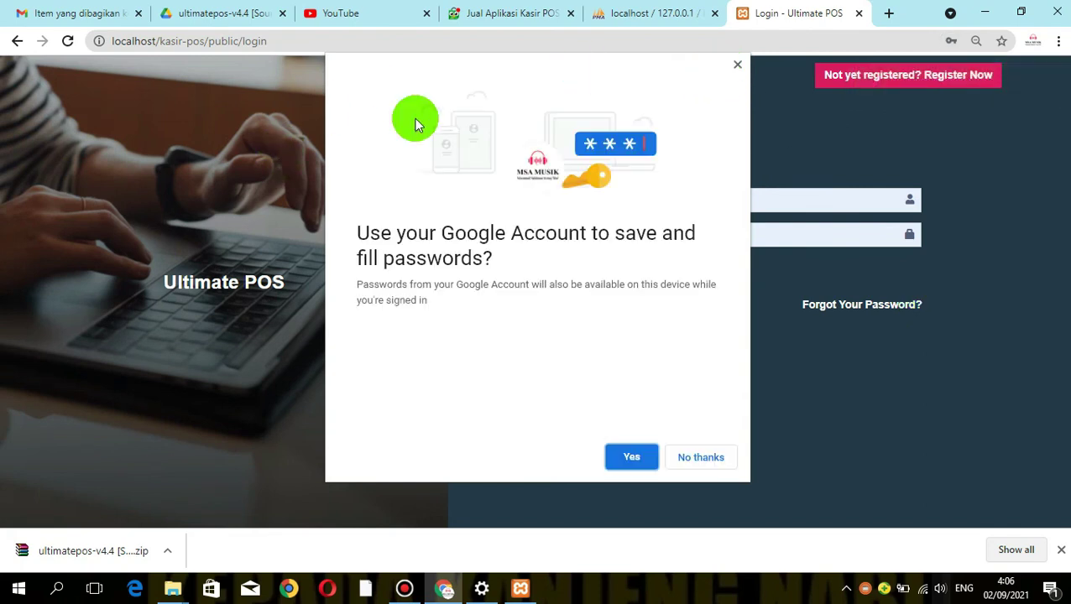
left_click(712, 461)
left_click(972, 298)
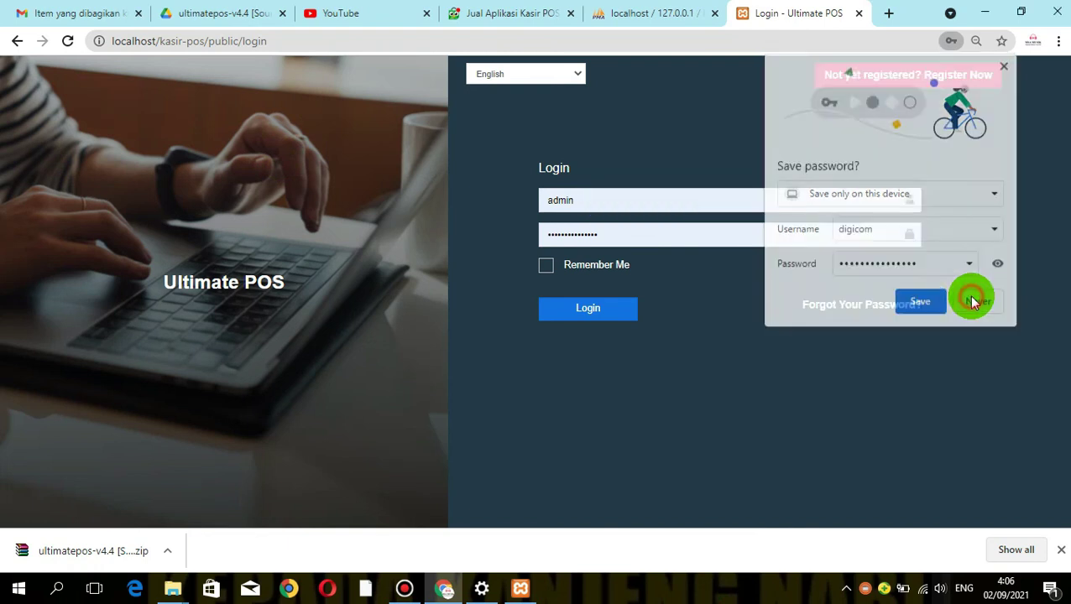
left_click(563, 76)
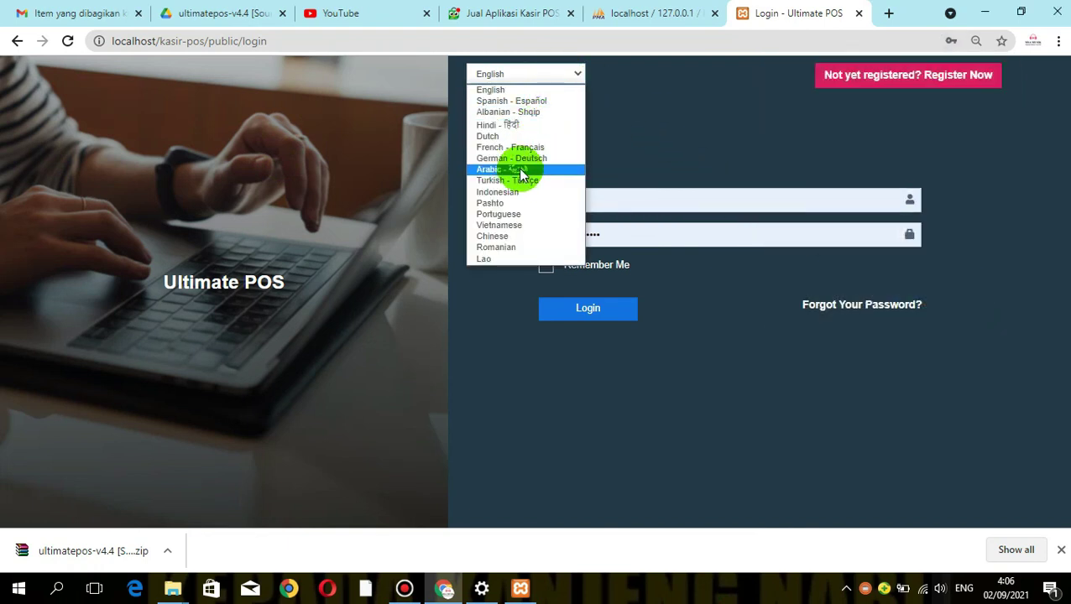
Set the login page to Indonesian and log in as digicom with the new password, Ingat saya ticked
left_click(508, 192)
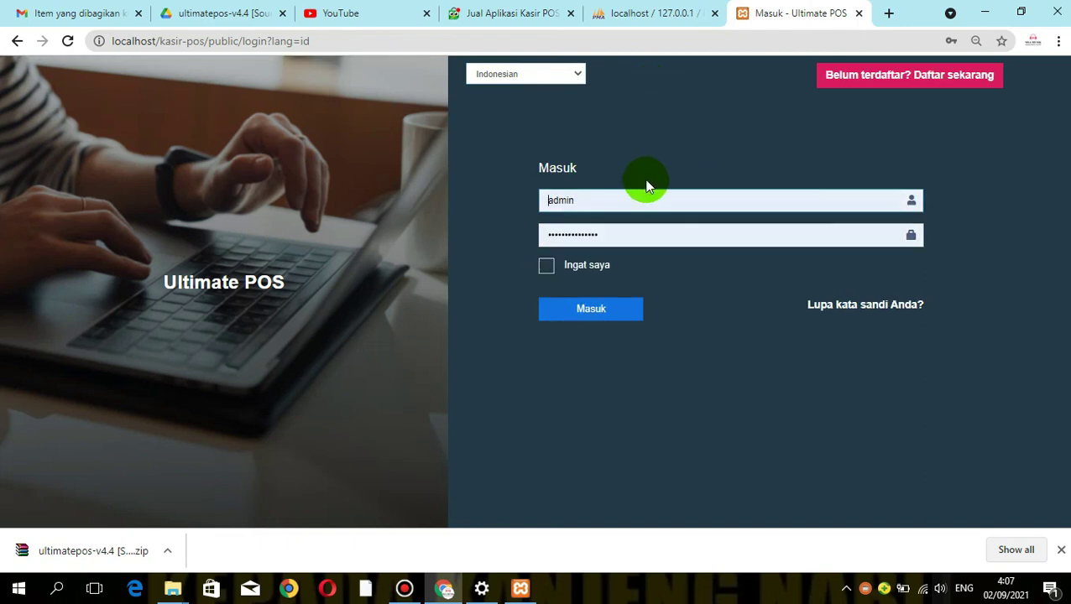
left_click(619, 197)
double_click(616, 197)
key("BackSpace")
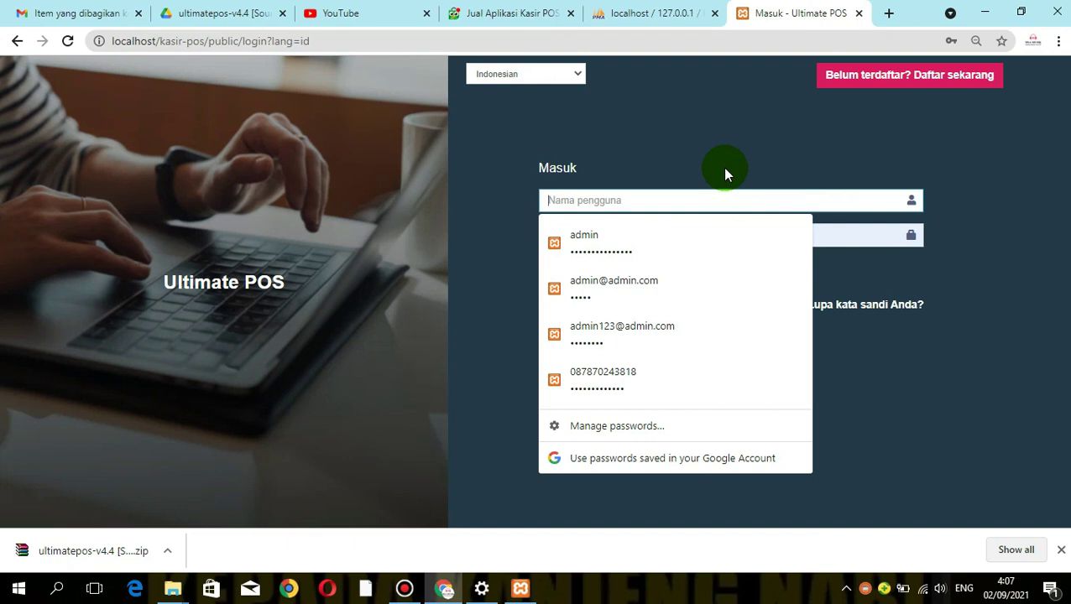
type("digicom")
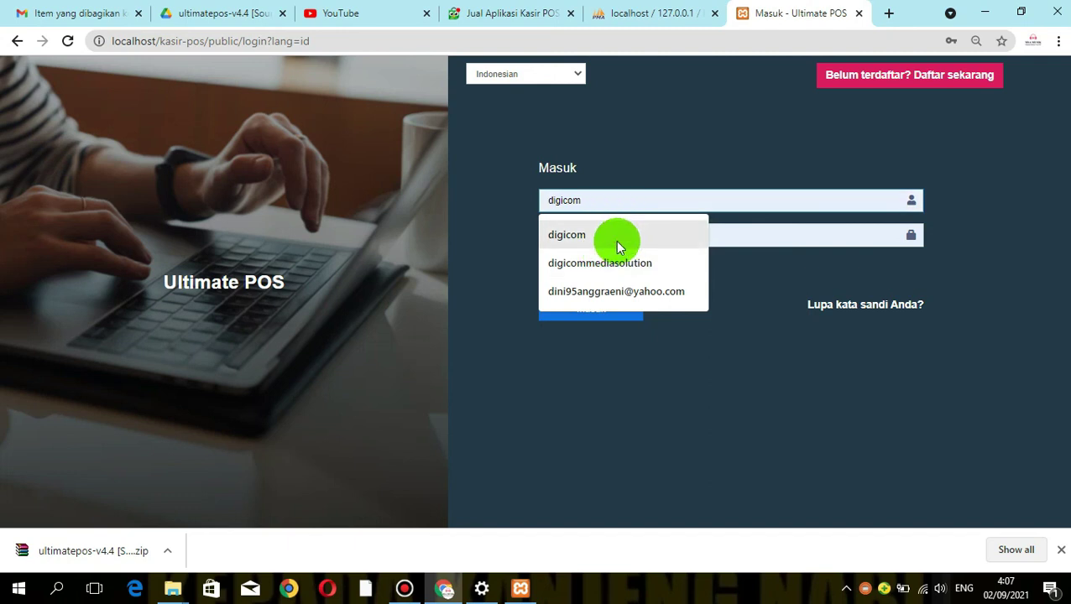
left_click(617, 243)
left_click_drag(650, 240, 439, 249)
type("•••••••••••••")
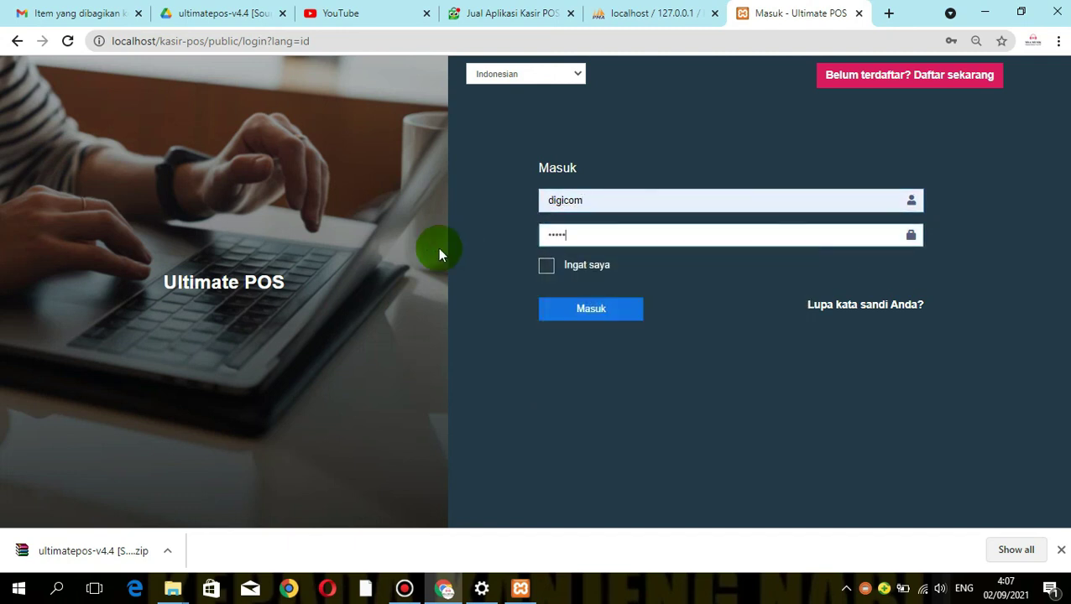
type("••")
left_click(547, 267)
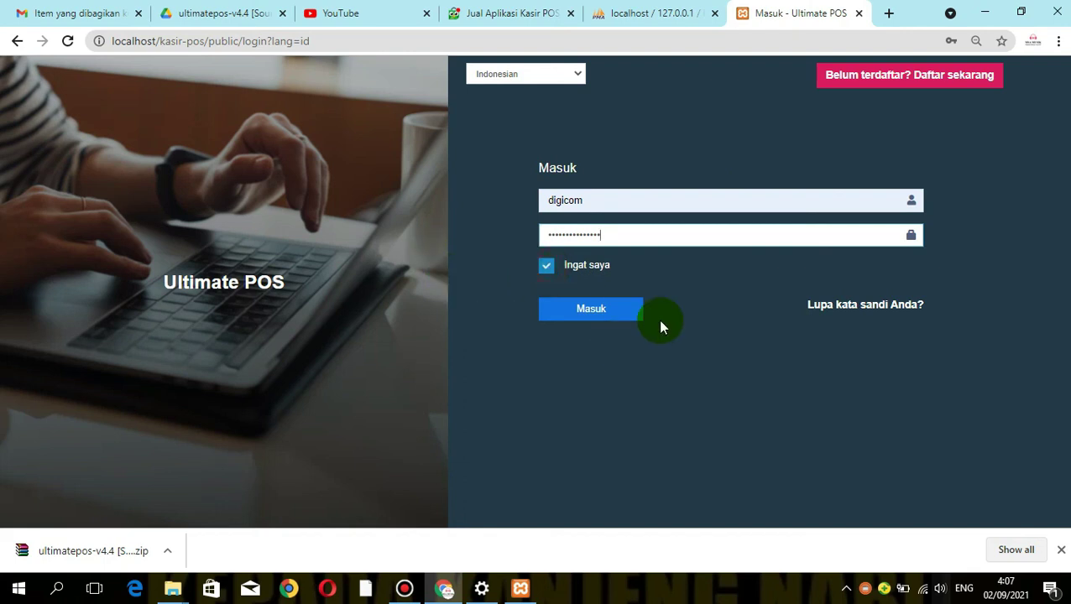
left_click(590, 308)
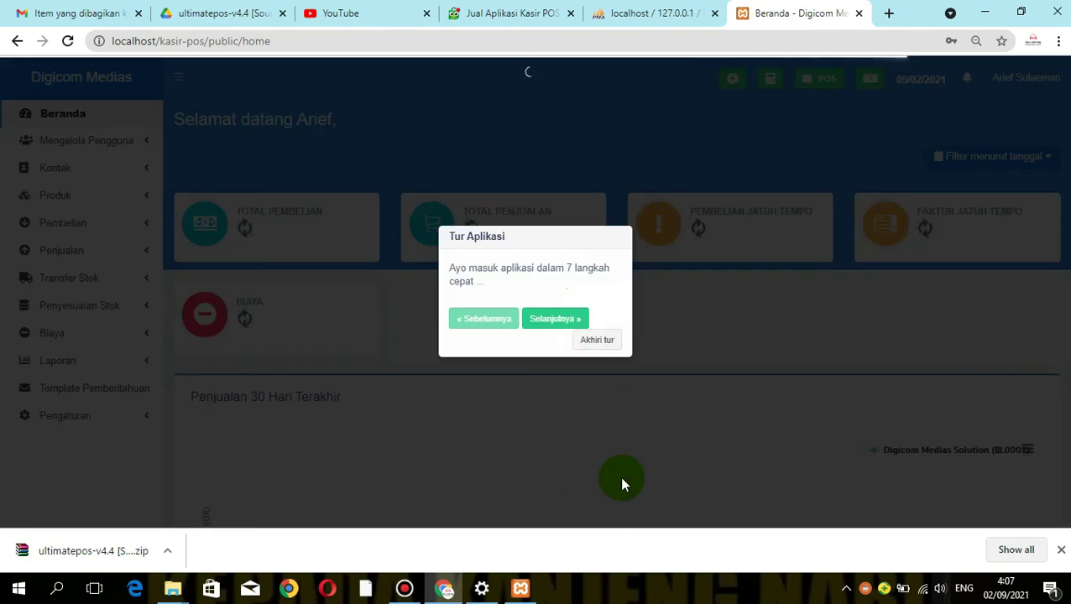
Close the Tur Aplikasi popup on the Beranda dashboard
left_click(595, 340)
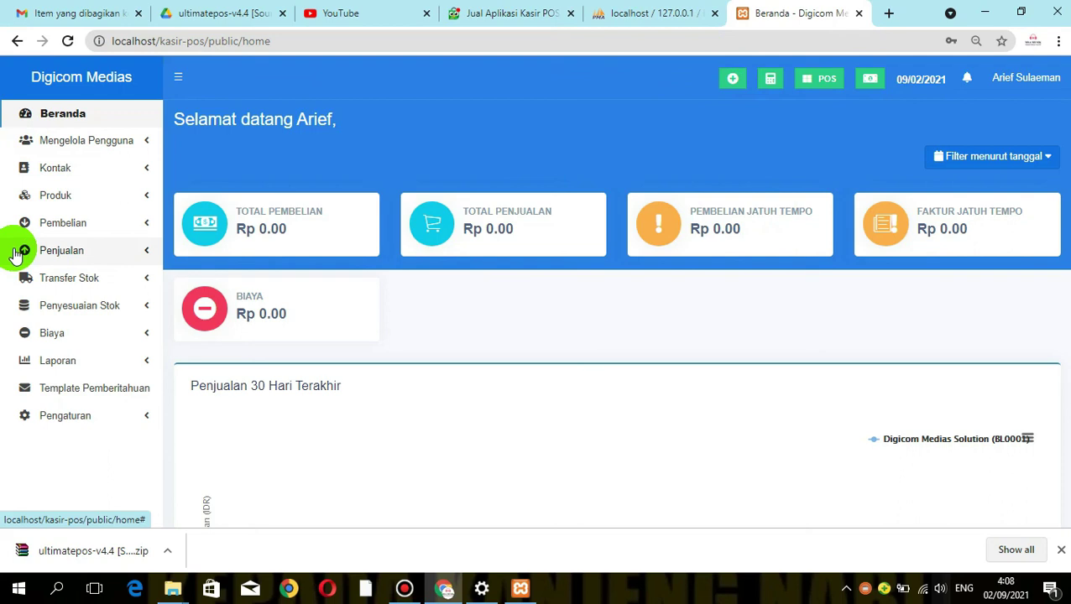
Expand Pengaturan in the sidebar and scroll through the flat zero 30-day sales chart
left_click(75, 417)
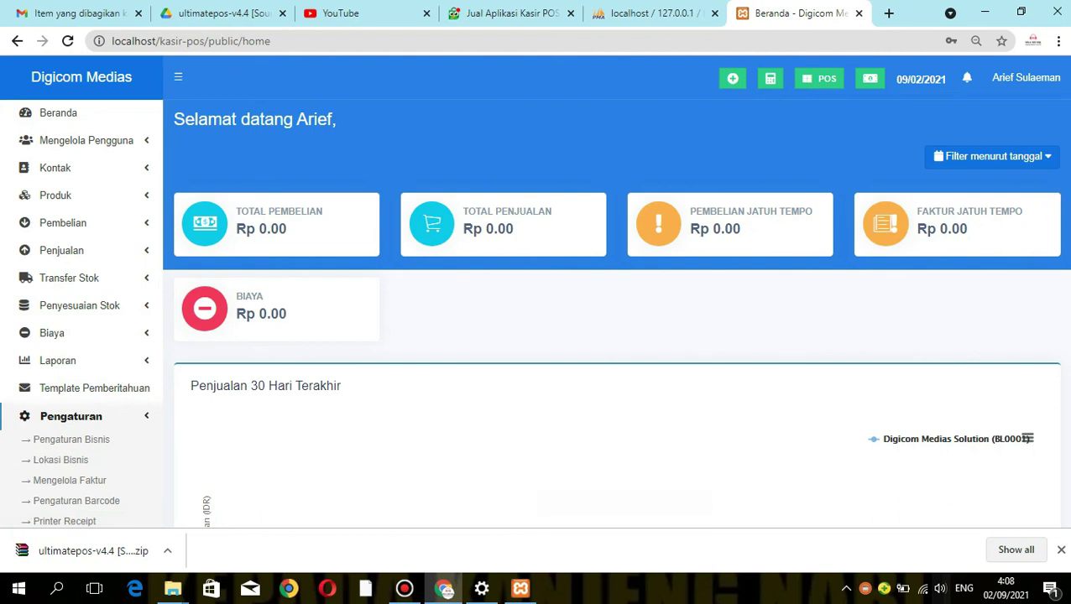
scroll(613, 294, "down", 4)
scroll(612, 293, "up", 1)
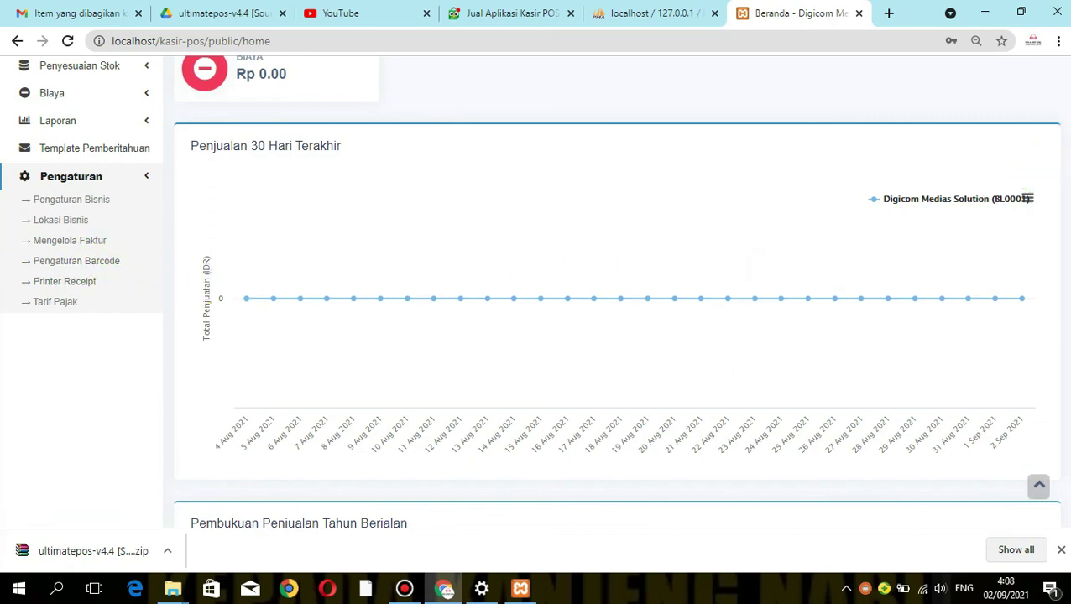
scroll(1064, 94, "up", 3)
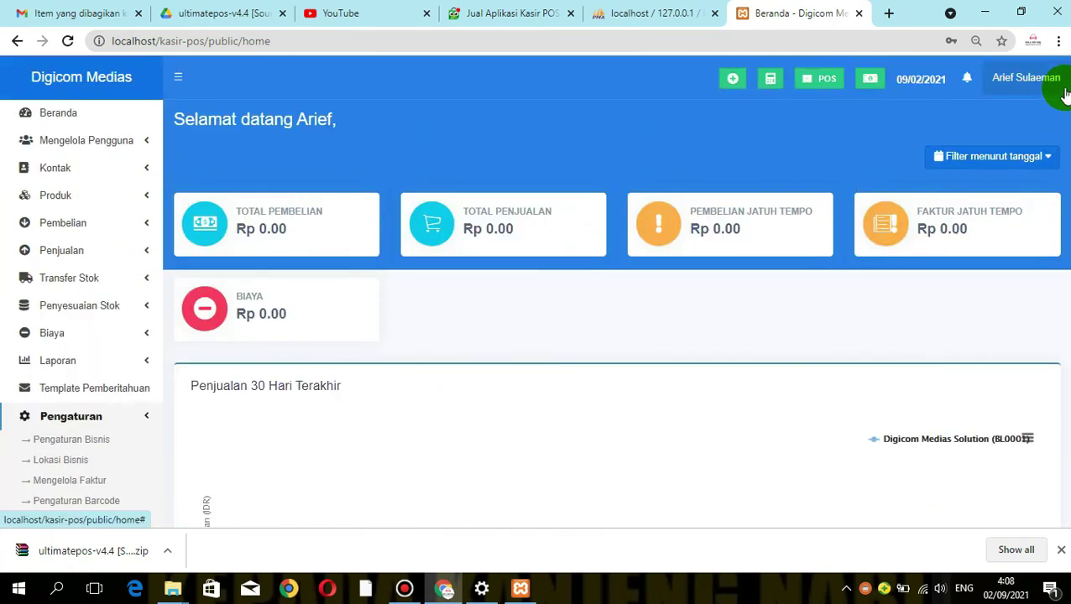